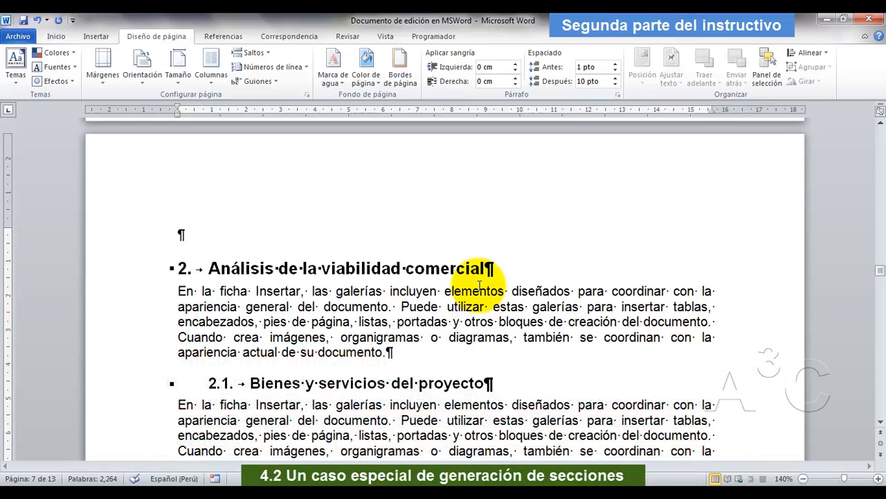
Enable "Primera página diferente" in the page setup of the section that starts with the heading "Segunda parte".
scroll(489, 322, down, 15)
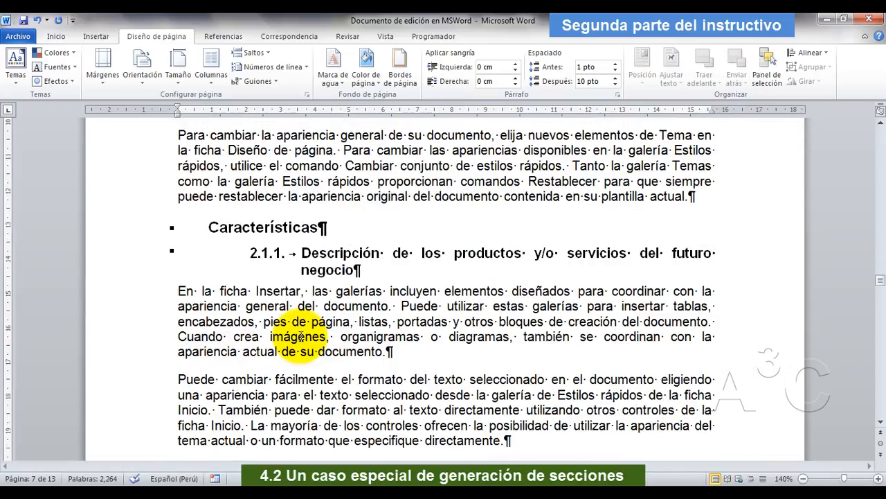
scroll(298, 334, down, 15)
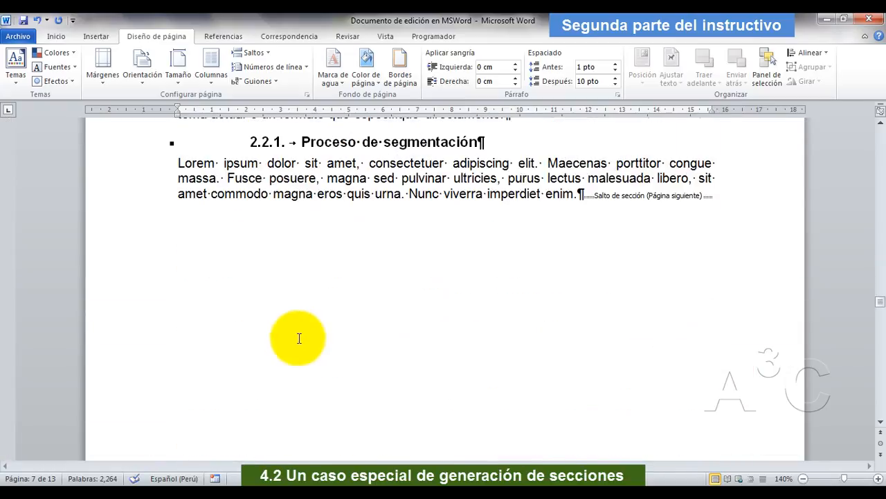
scroll(298, 338, down, 15)
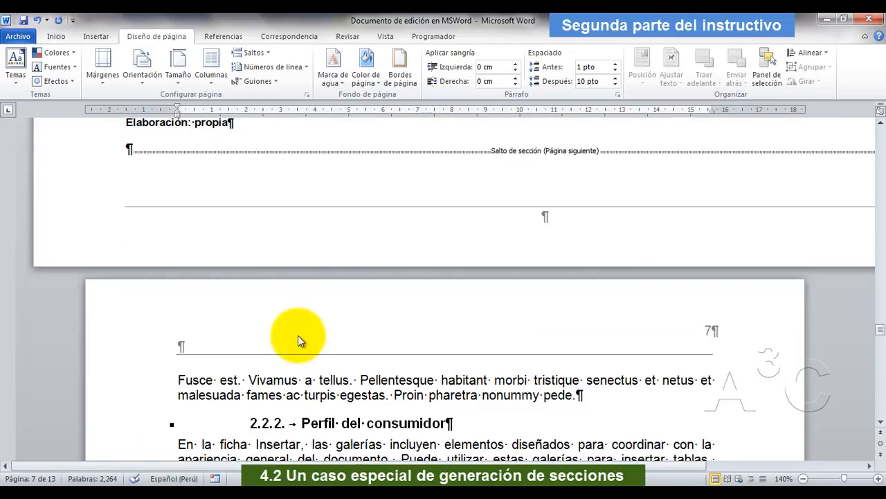
scroll(300, 334, down, 15)
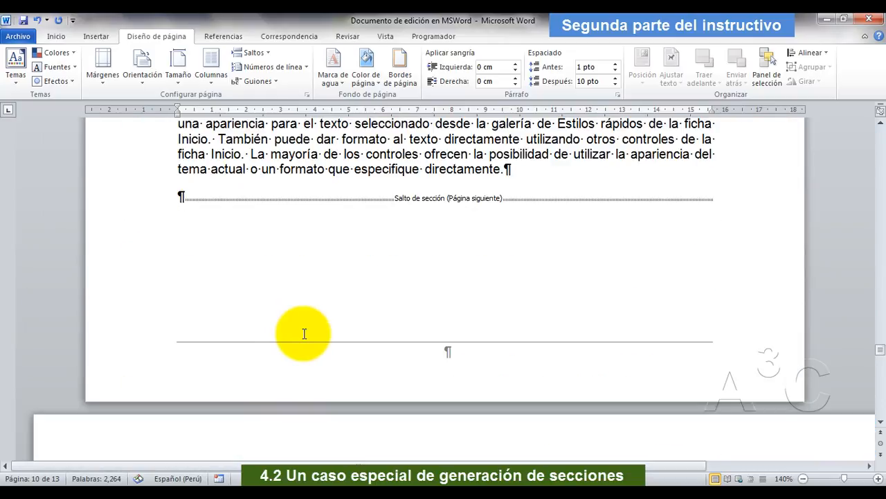
scroll(308, 332, down, 15)
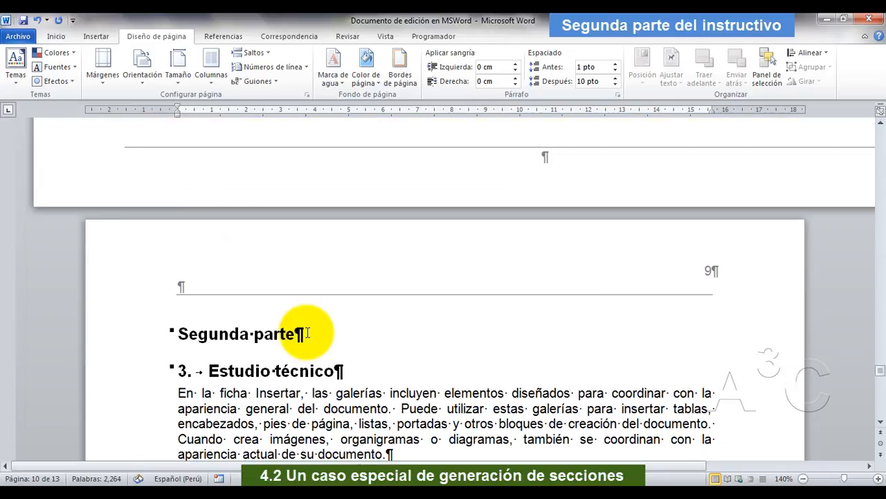
scroll(337, 291, up, 5)
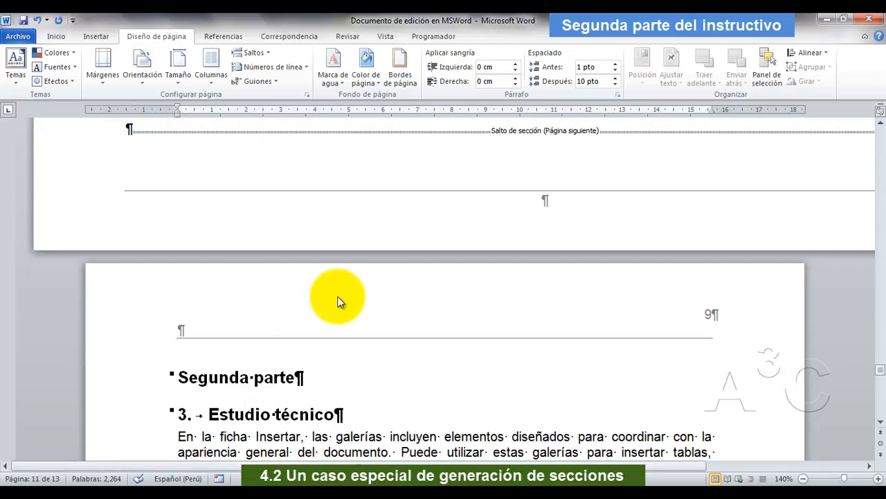
scroll(335, 295, up, 1)
scroll(338, 294, up, 2)
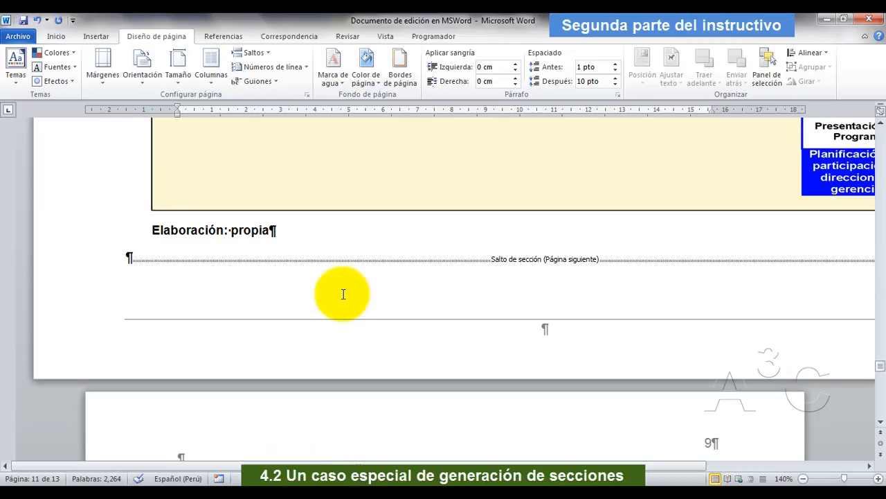
scroll(359, 346, down, 1)
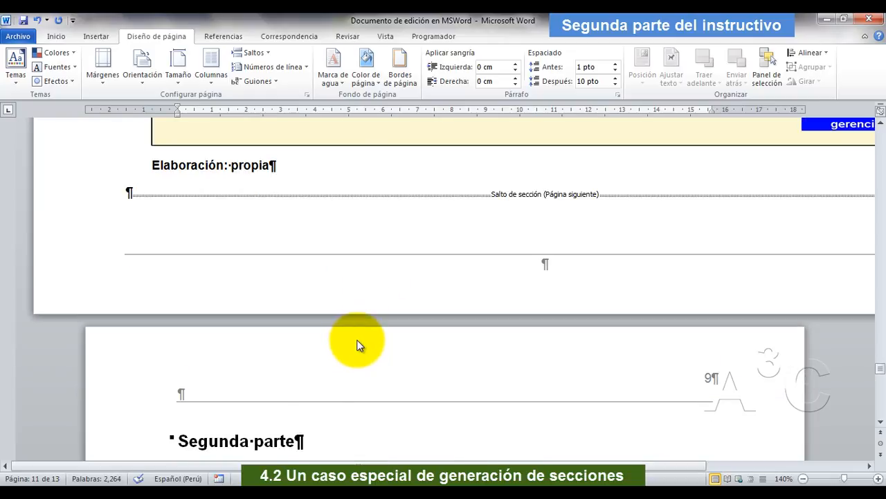
scroll(359, 345, down, 2)
click(179, 368)
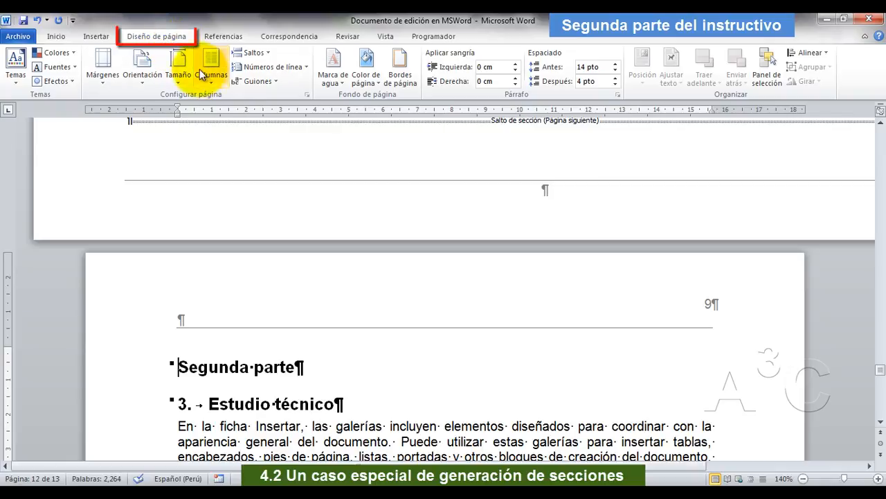
click(307, 96)
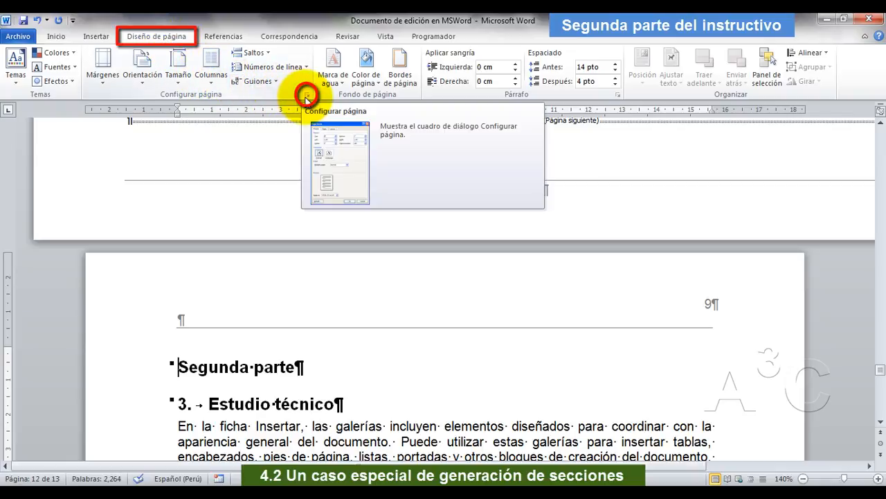
click(307, 96)
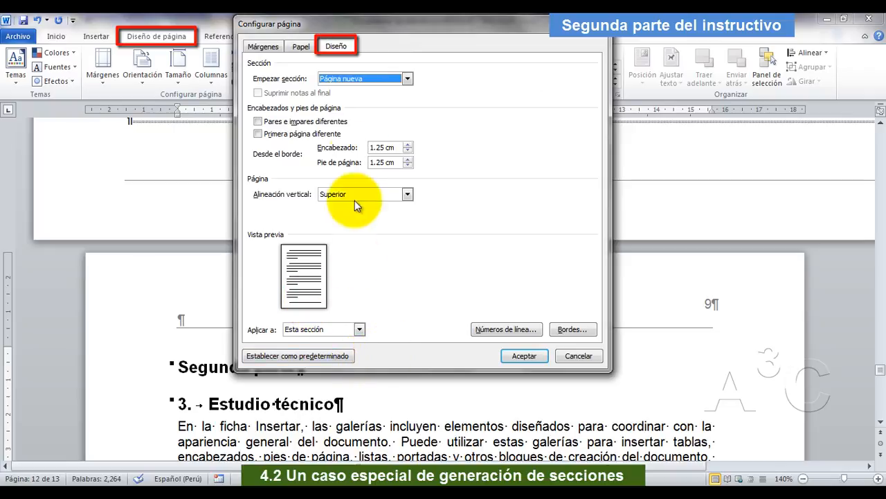
click(345, 45)
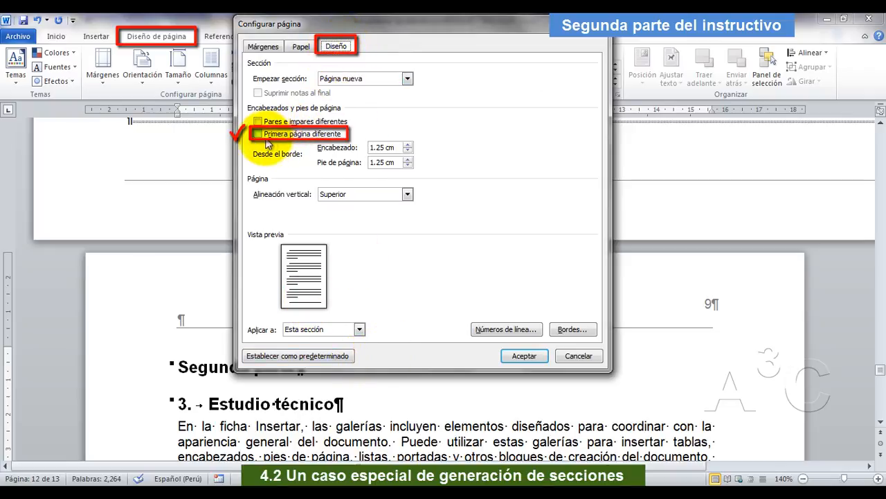
click(524, 354)
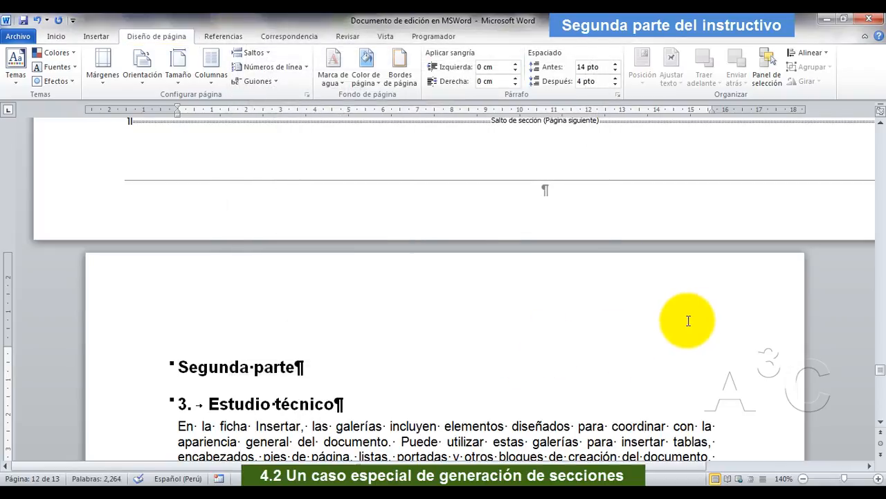
Check the headers and page numbers on the pages from "Estudio técnico" through "Bibliografía".
scroll(680, 317, down, 15)
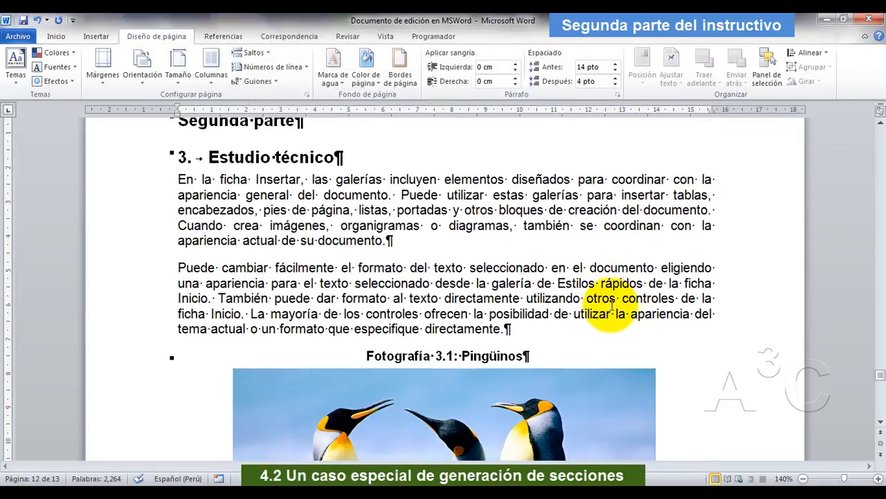
scroll(597, 299, down, 15)
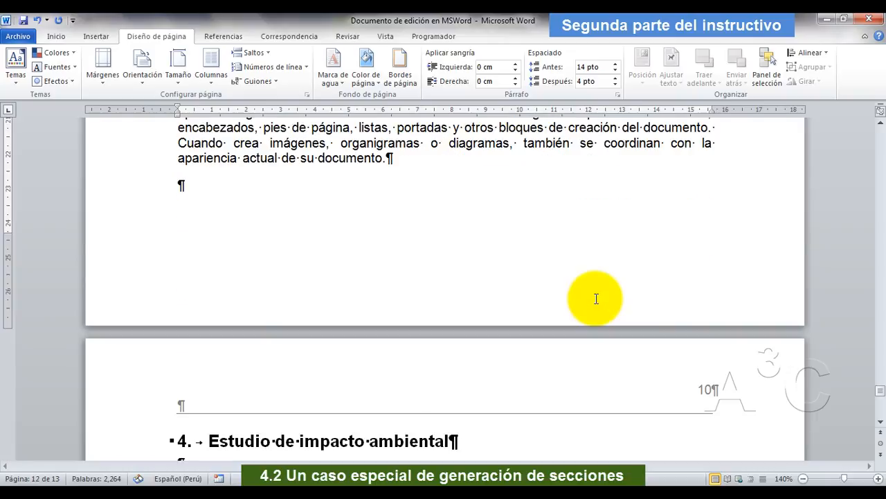
scroll(568, 299, up, 3)
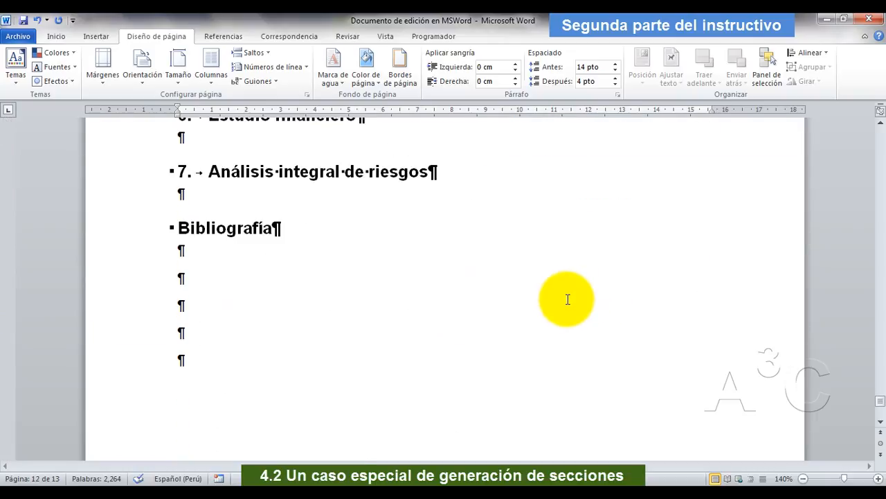
scroll(568, 299, up, 6)
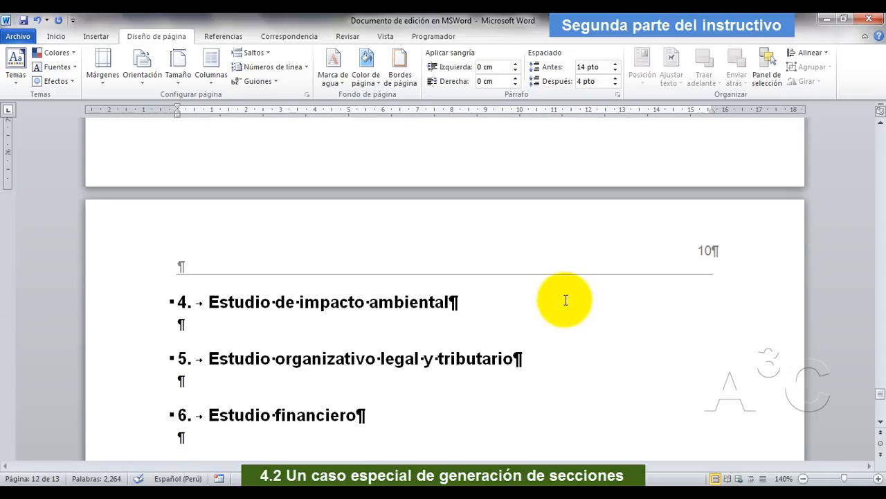
scroll(565, 301, up, 6)
scroll(562, 303, down, 7)
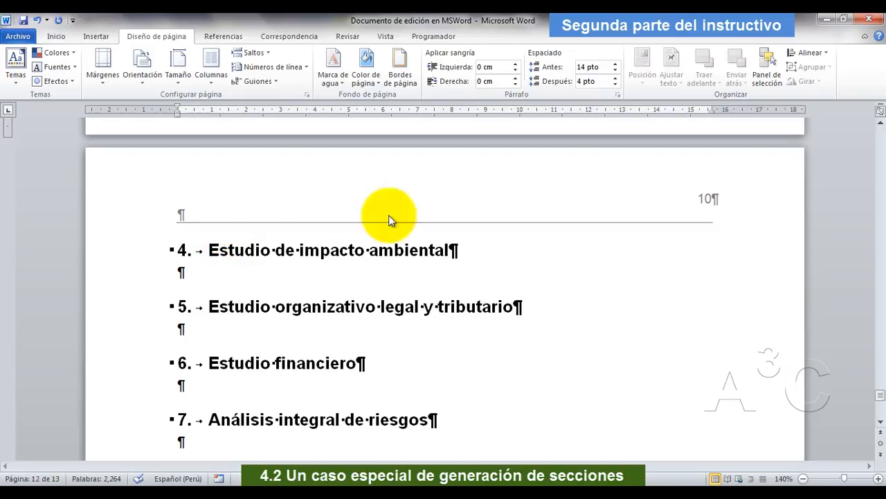
Return to the "Índice de contenido" page and place the cursor in the table of contents.
mouse_move(882, 402)
mouse_down()
mouse_move(883, 130)
mouse_move(884, 159)
mouse_up()
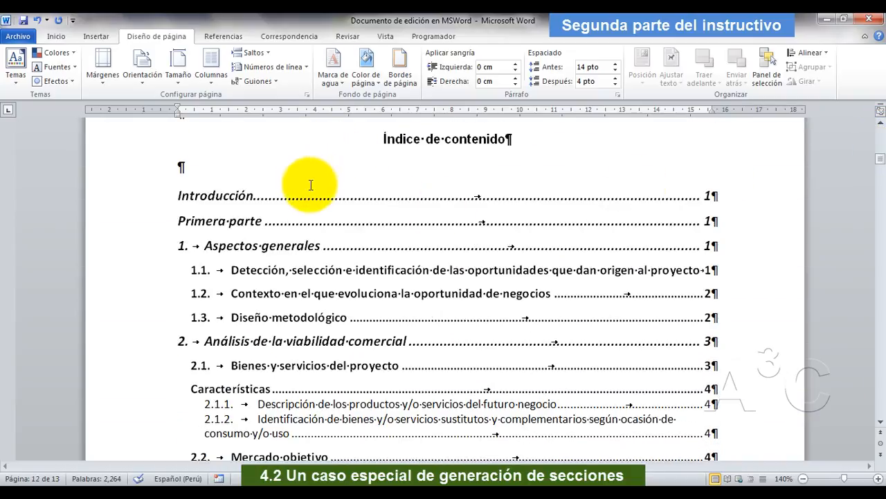
click(298, 222)
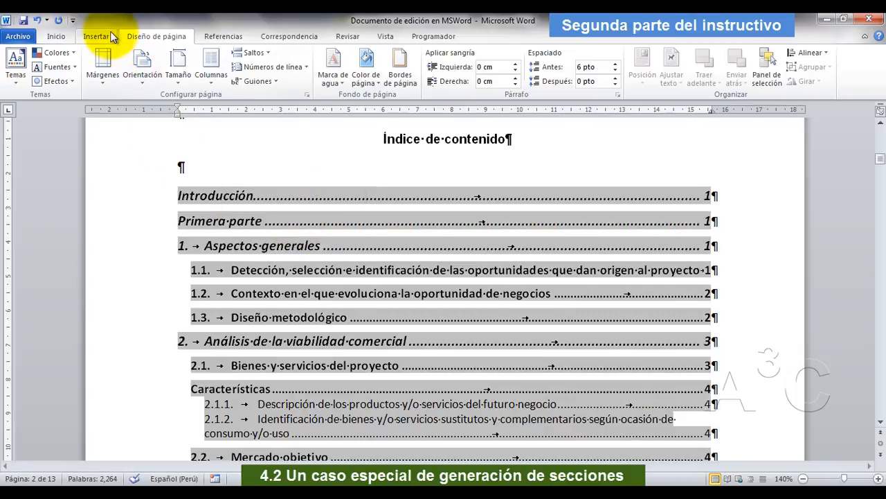
click(232, 37)
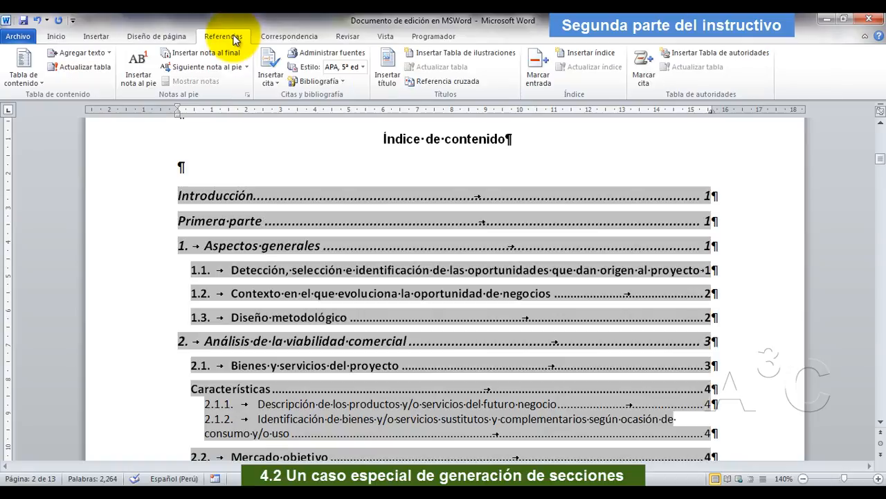
click(32, 82)
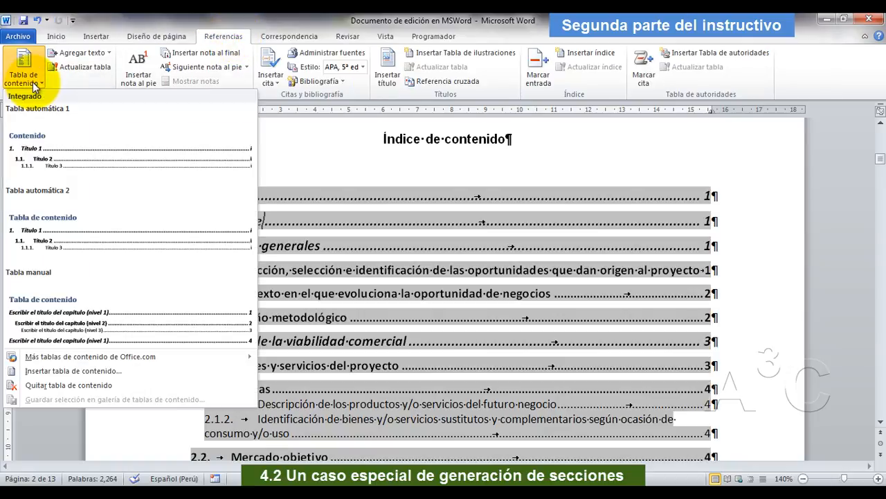
click(87, 375)
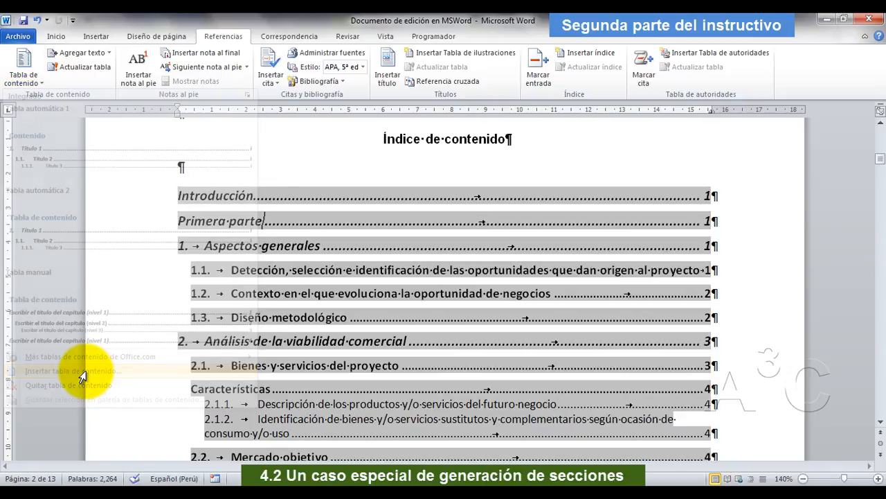
Update the table of contents field with the option "Actualizar toda la tabla".
right_click(301, 221)
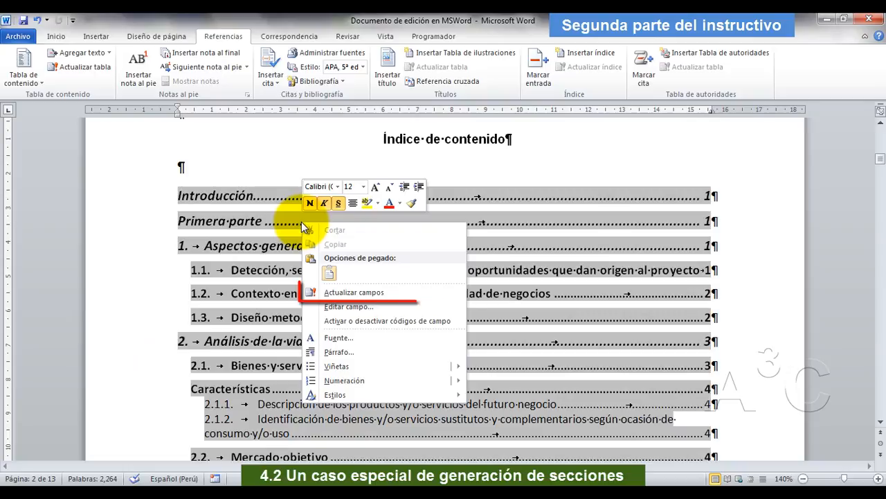
click(352, 294)
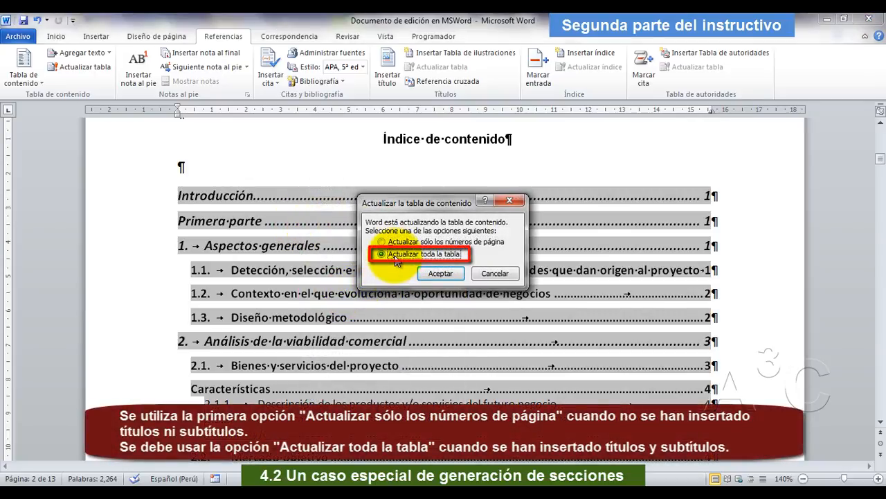
click(440, 273)
Update only the page numbers of the equations list under "Índice de ecuaciones, figuras y fotografías".
scroll(422, 281, down, 4)
scroll(421, 281, down, 3)
scroll(390, 237, down, 1)
scroll(372, 239, down, 1)
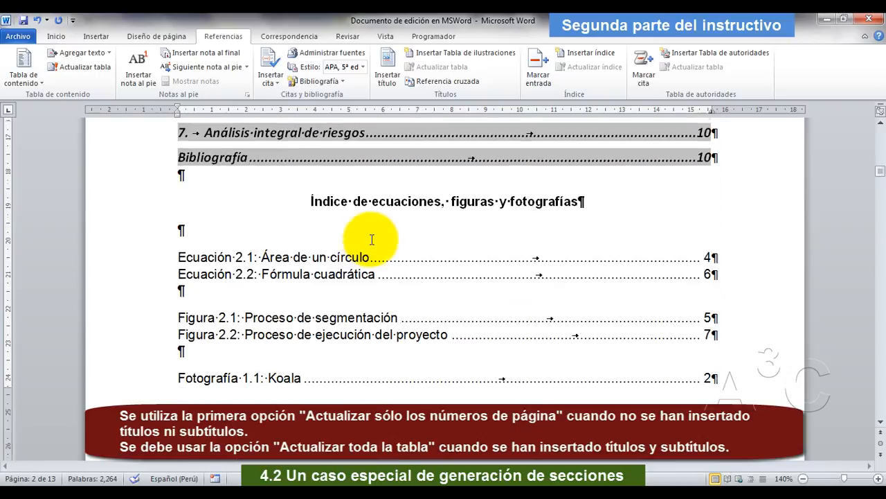
click(253, 257)
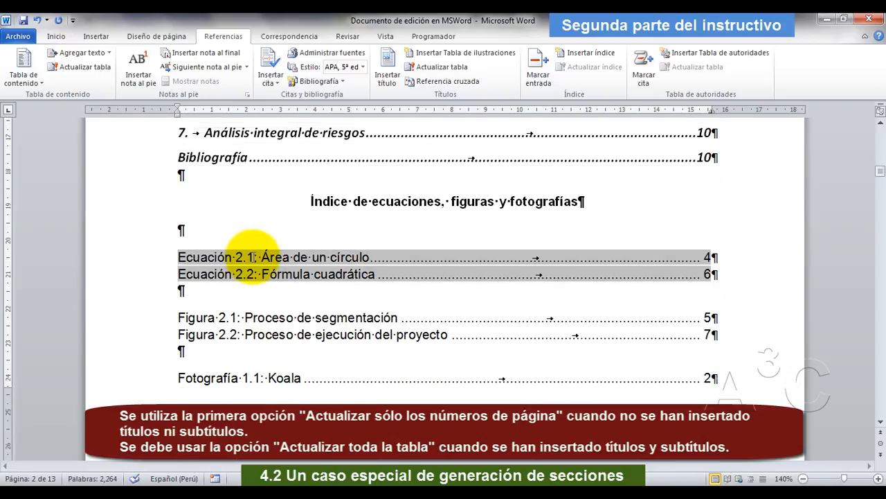
right_click(254, 257)
click(298, 327)
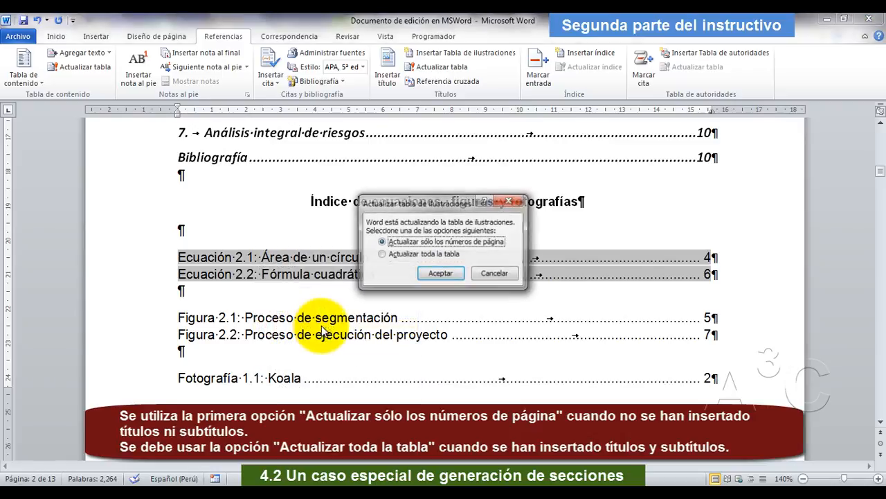
click(430, 271)
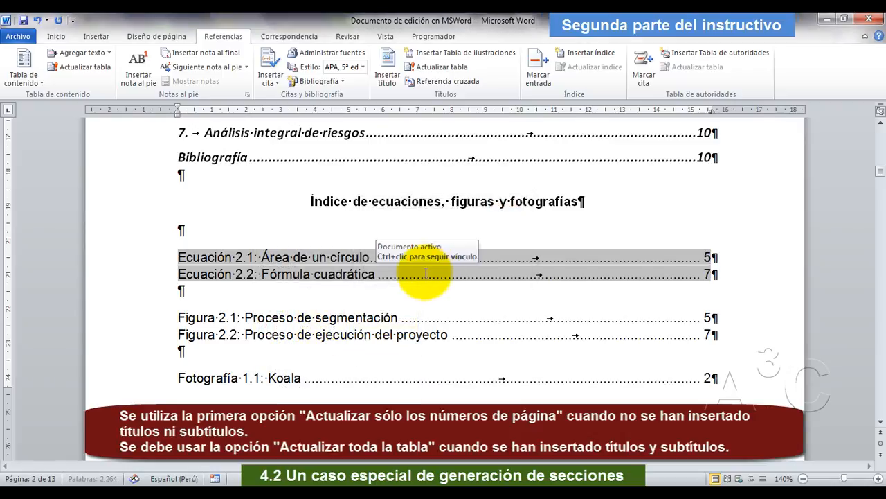
Update only the page numbers of the figures list below the equations list.
scroll(388, 274, down, 1)
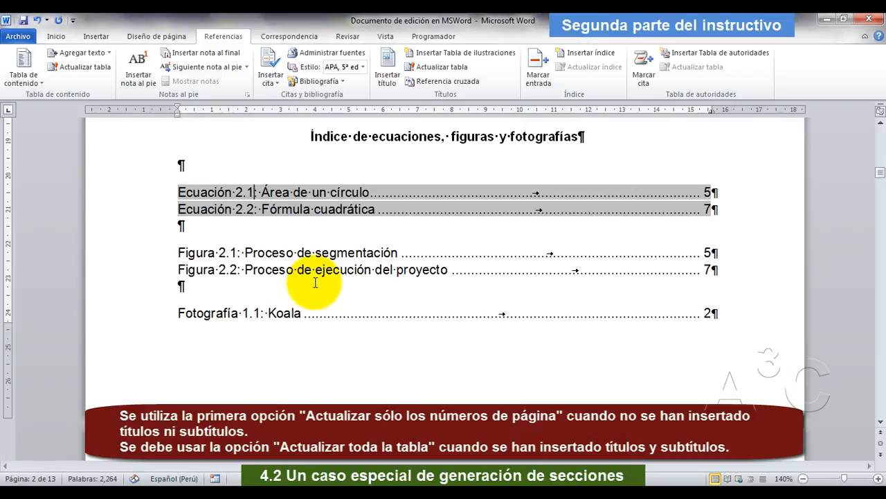
click(280, 258)
right_click(279, 256)
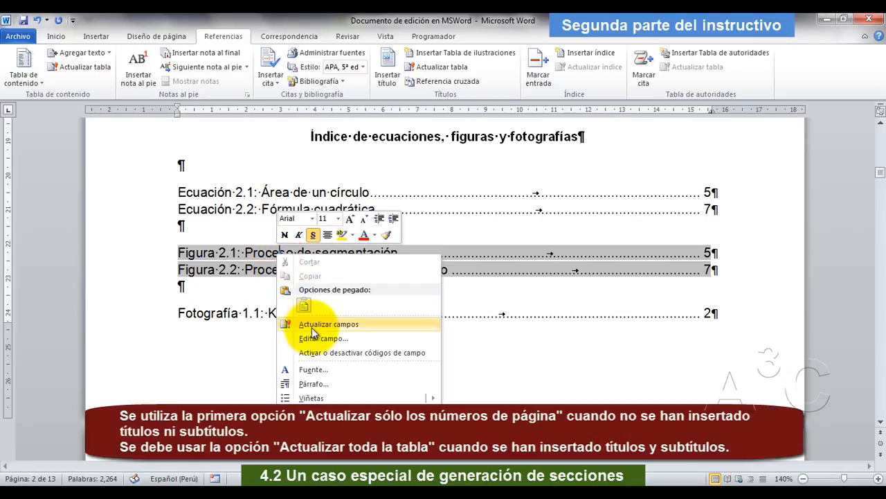
click(313, 326)
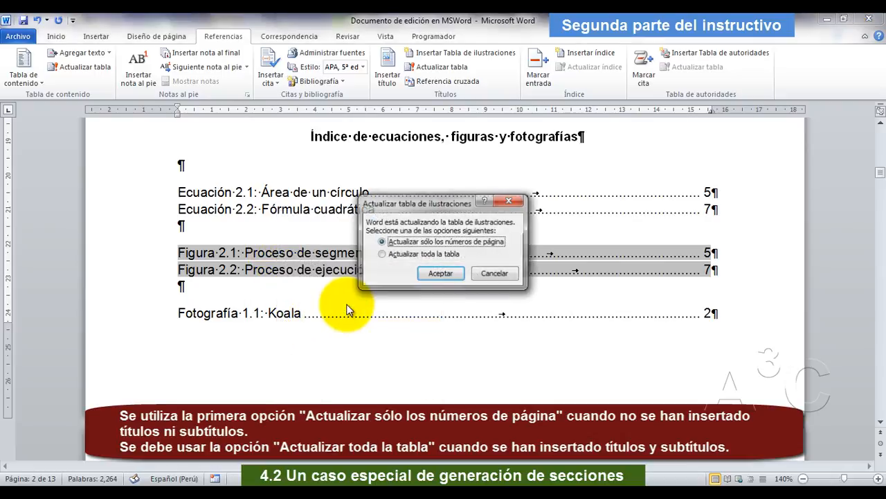
click(435, 276)
Update only the page numbers of the photographs list below the figures list.
click(275, 313)
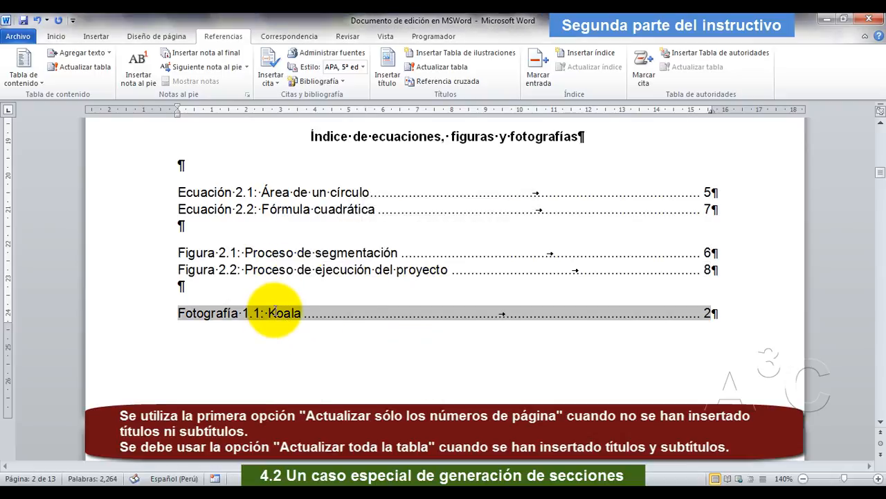
right_click(274, 312)
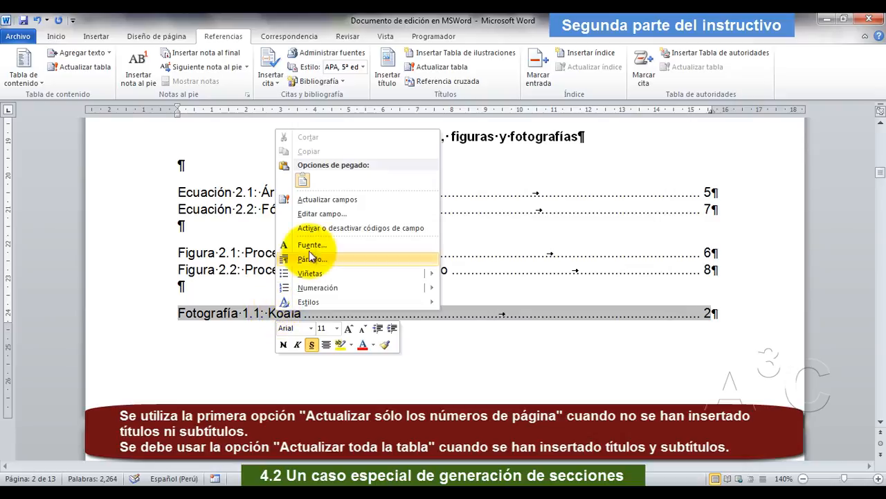
click(327, 201)
click(436, 273)
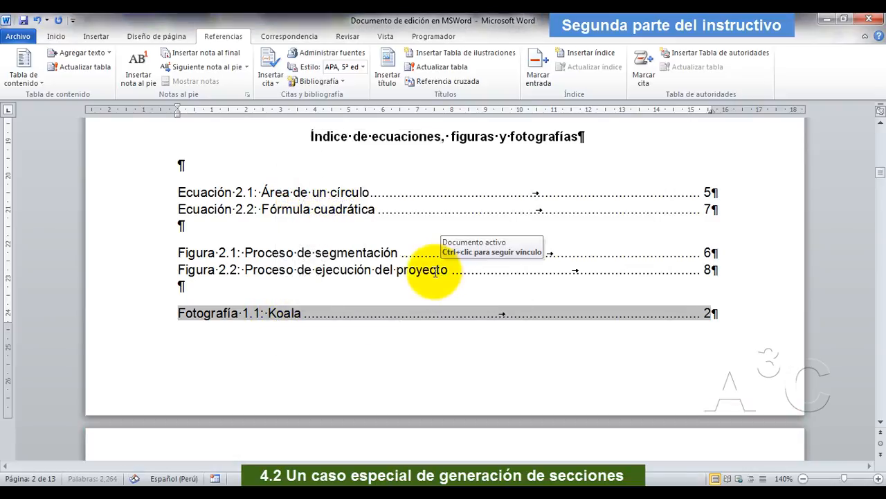
Switch to "Leer primero este archivo complementario.pdf" in Adobe Reader and look through the sample citations on its second page.
scroll(417, 277, down, 5)
scroll(417, 277, up, 3)
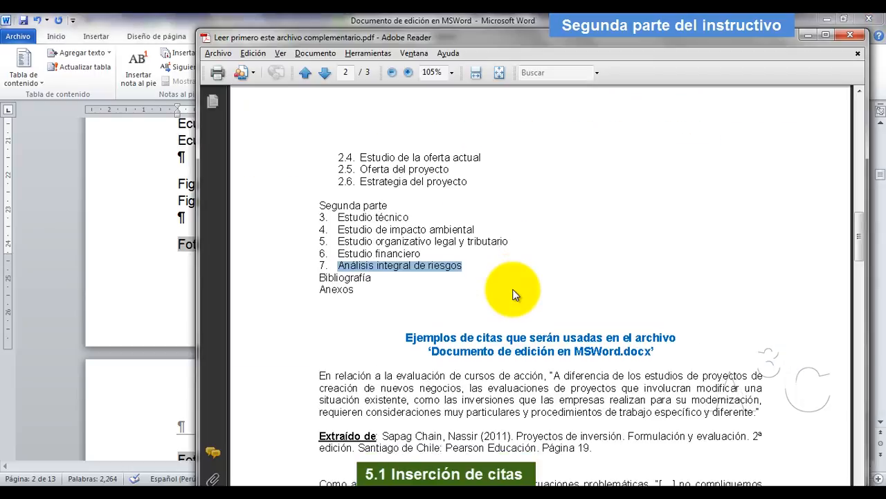
scroll(513, 294, down, 7)
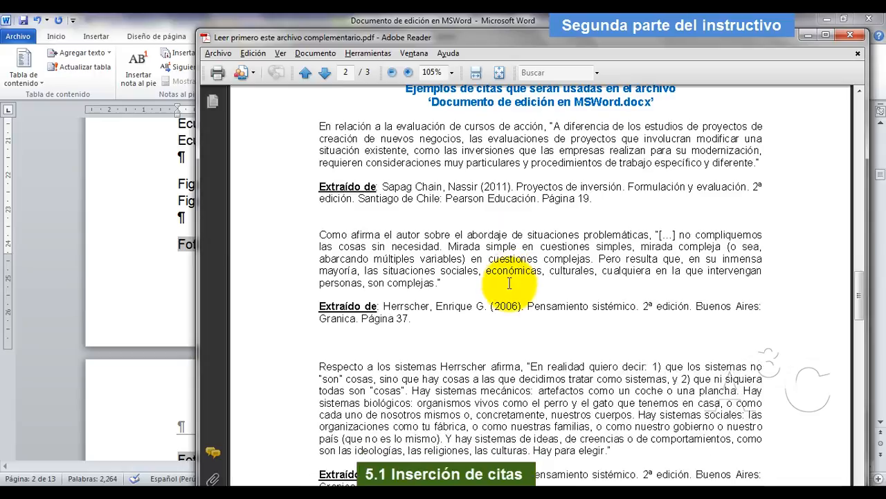
scroll(494, 258, down, 4)
scroll(494, 258, down, 12)
scroll(496, 268, up, 4)
scroll(496, 267, up, 10)
scroll(494, 258, up, 5)
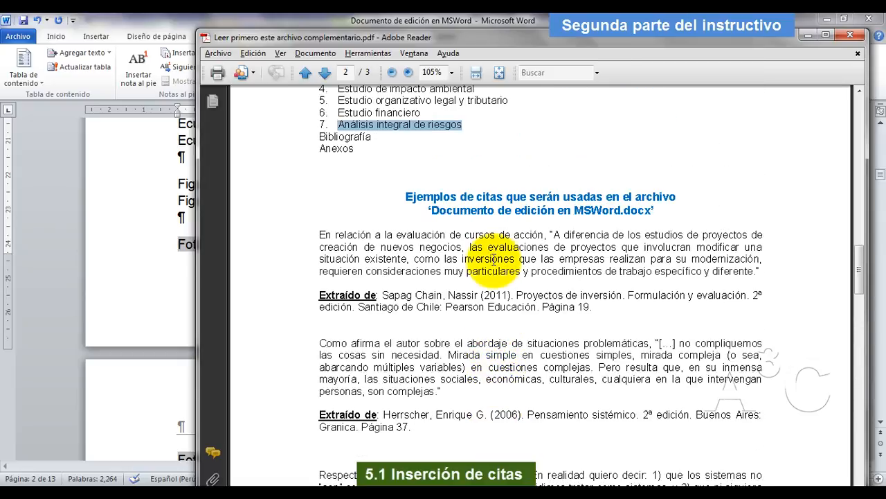
scroll(494, 261, down, 2)
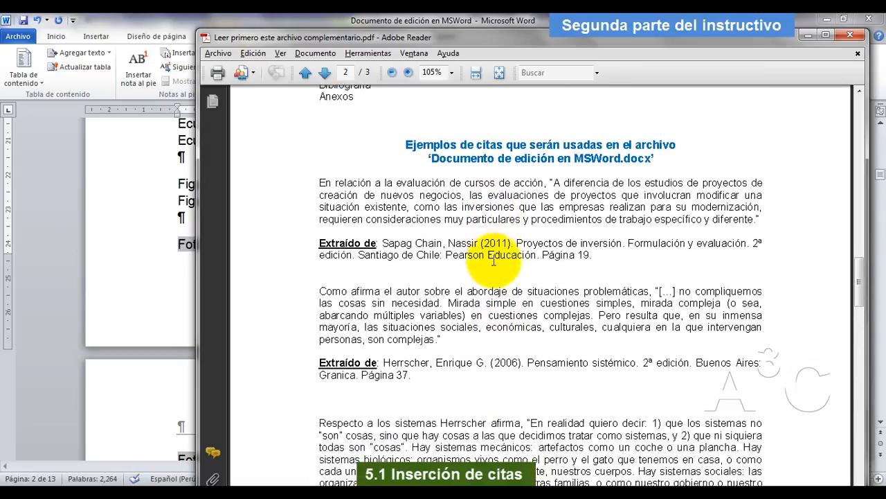
Switch back to the Word document and add an empty paragraph at the end of section 1.2, just before heading 1.3 "Diseño metodológico".
click(283, 16)
scroll(569, 335, down, 7)
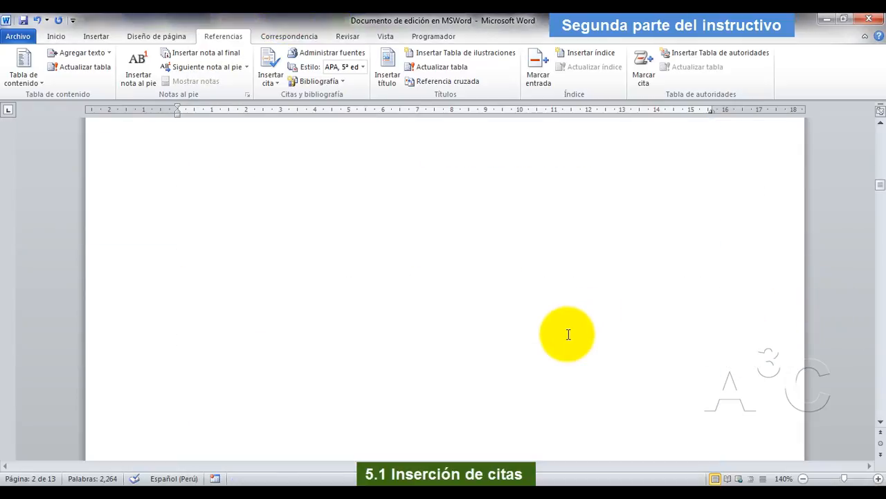
scroll(569, 335, down, 6)
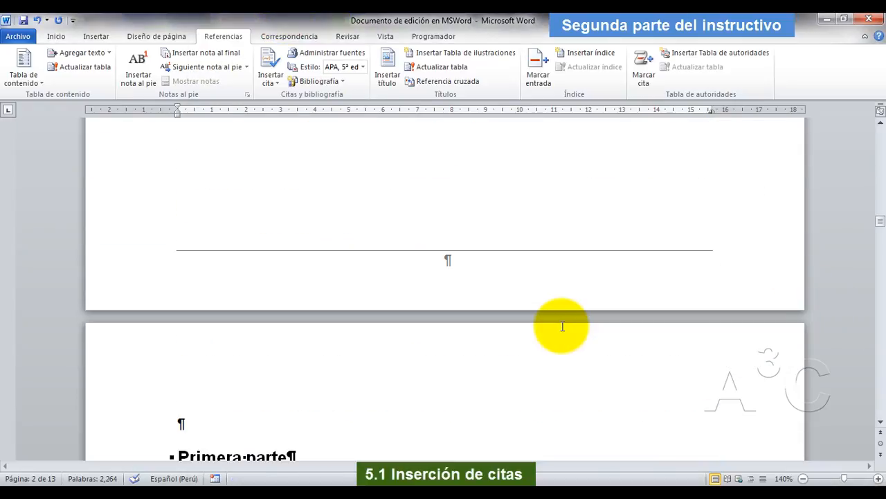
scroll(561, 325, down, 12)
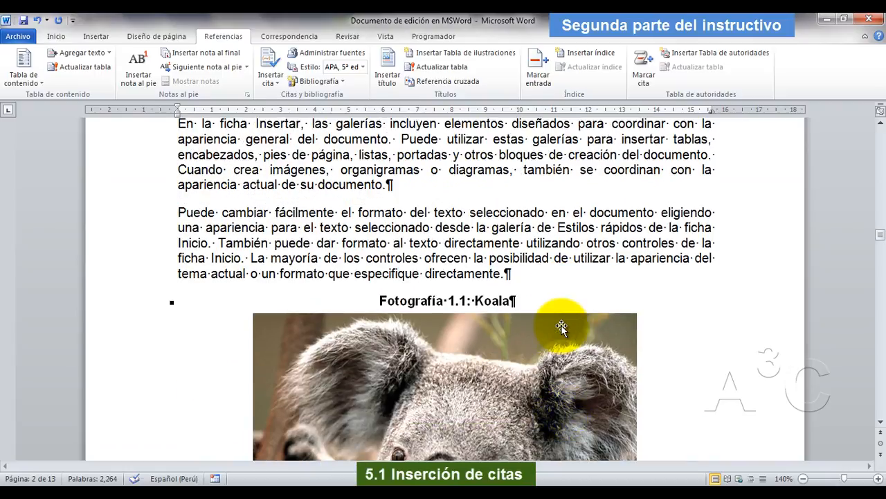
scroll(562, 325, up, 2)
scroll(562, 326, down, 5)
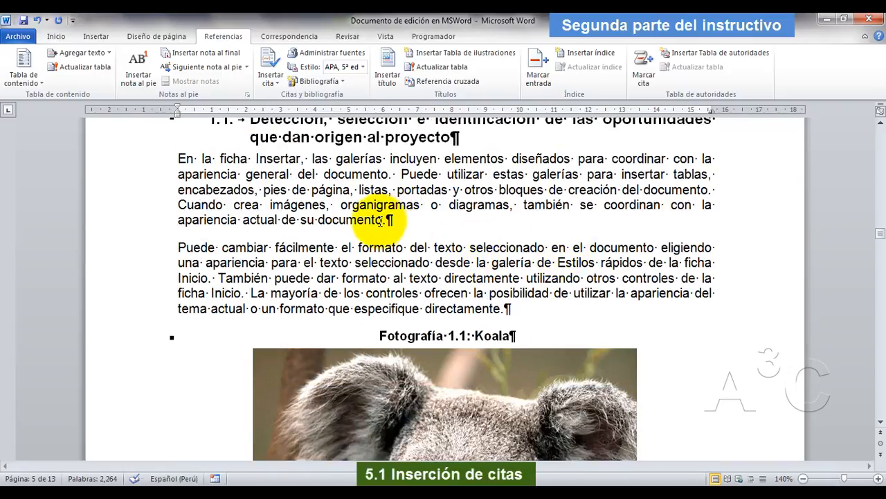
scroll(415, 256, down, 10)
scroll(417, 259, down, 6)
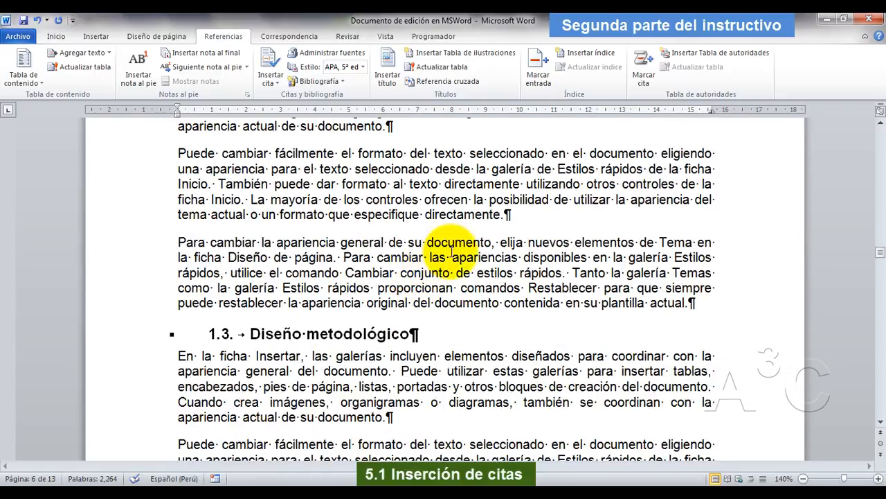
click(697, 304)
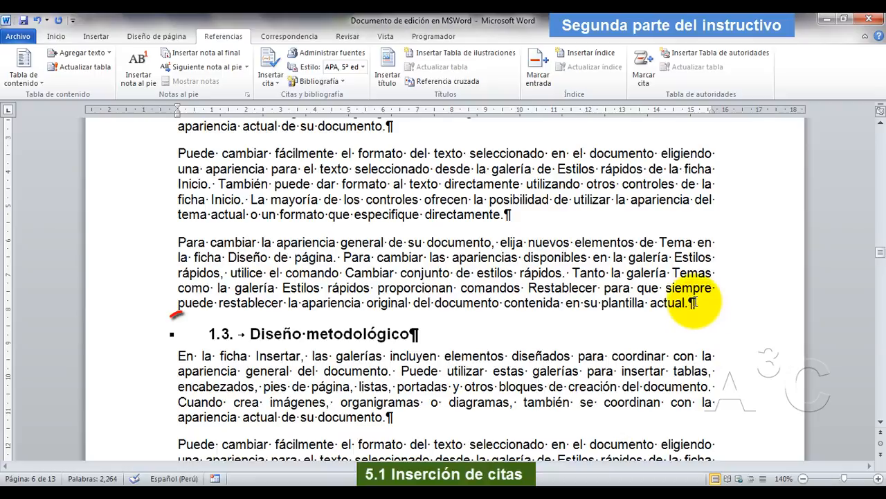
key(Return)
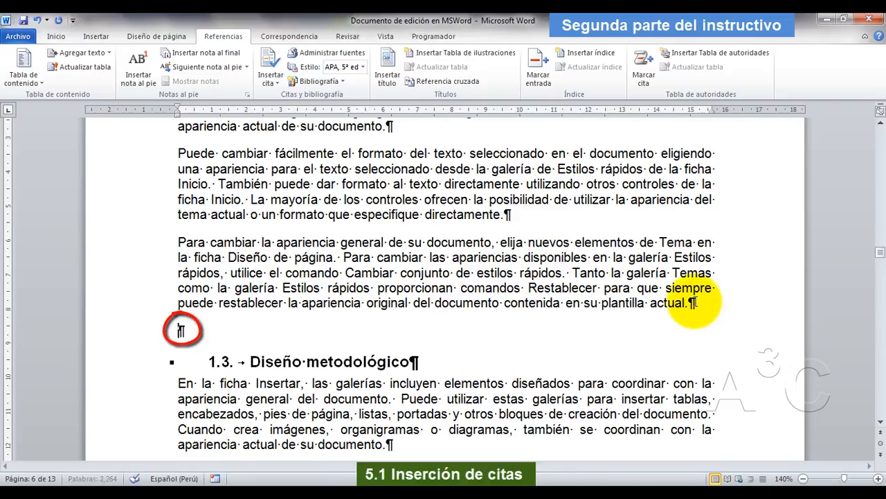
Switch to the PDF in Adobe Reader and copy the first sample citation, starting "En relación a la evaluación de cursos de acción".
key(alt+Tab)
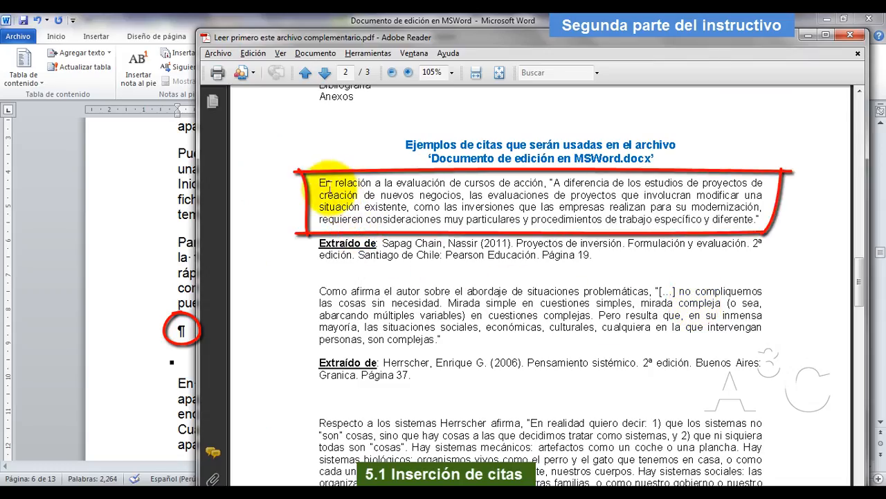
drag(320, 183, 757, 220)
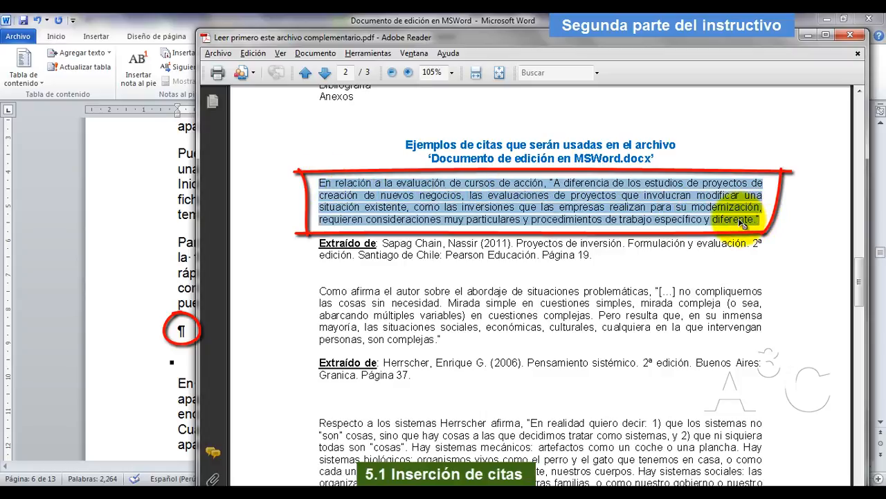
right_click(551, 197)
click(571, 200)
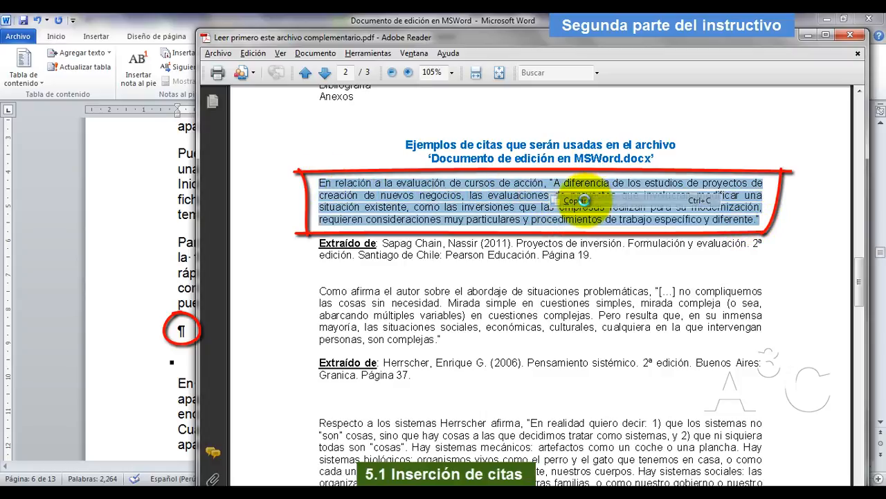
Switch to Word and paste the copied citation as text only into the empty paragraph above heading 1.3.
key(alt+Tab)
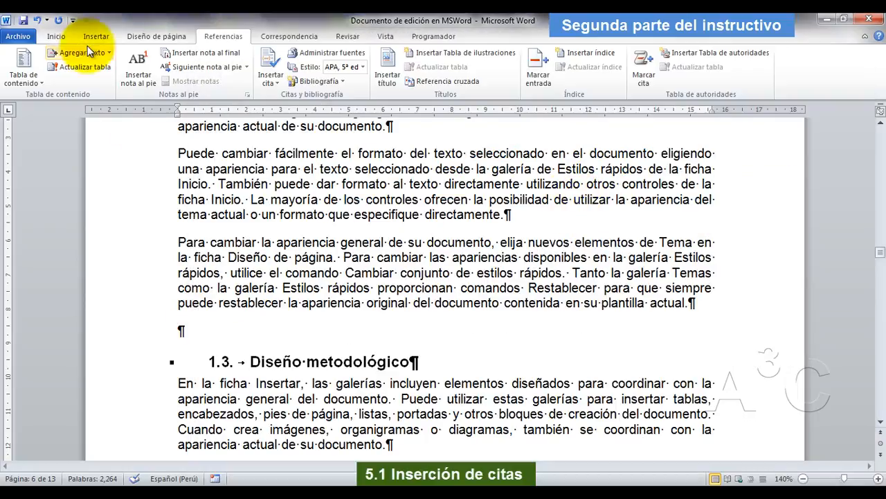
click(39, 83)
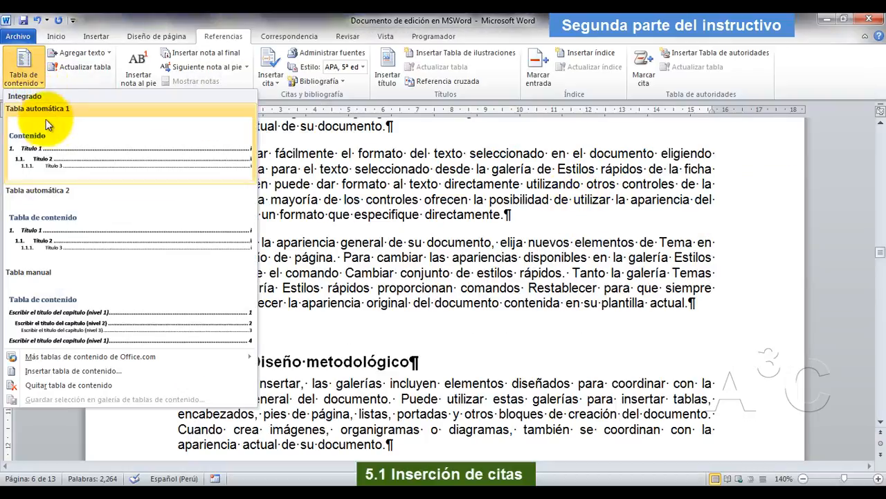
click(54, 36)
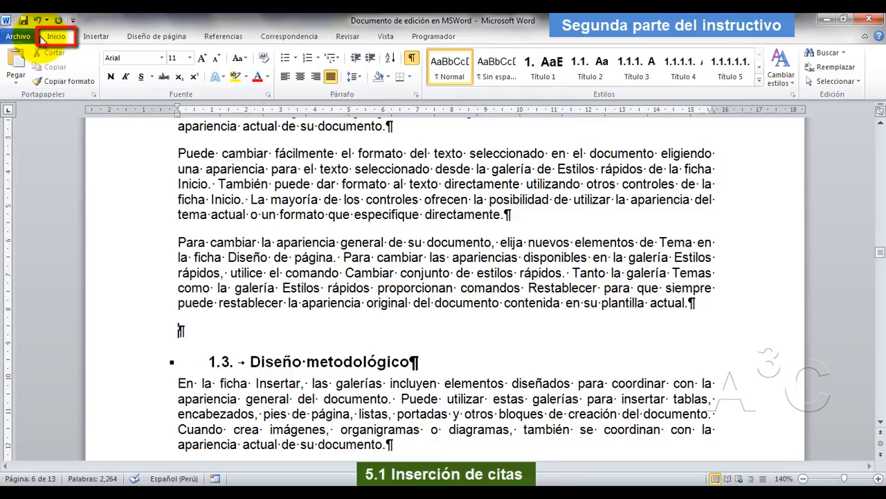
click(16, 76)
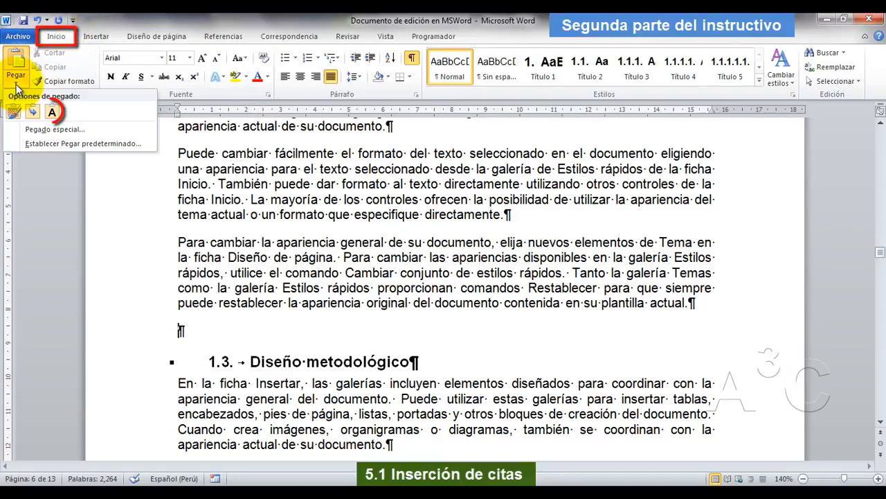
click(74, 122)
scroll(357, 277, down, 2)
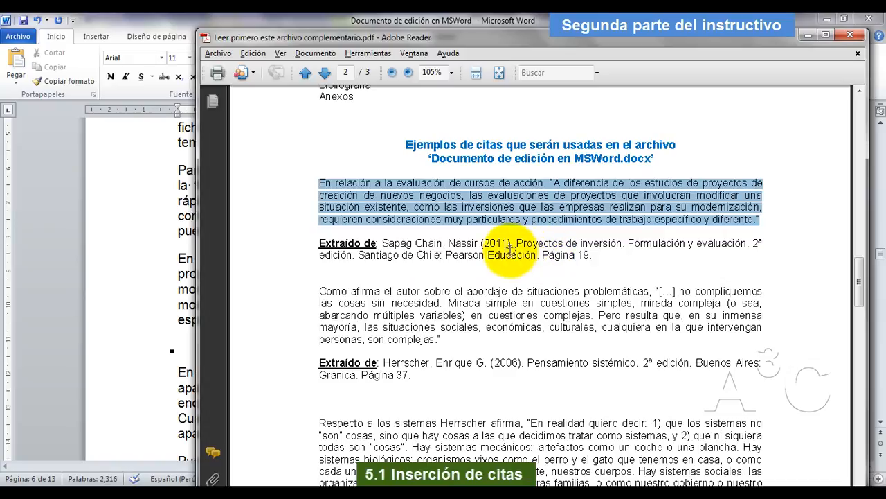
Insert a citation with a new source at the end of the pasted quotation and enter the author's full name.
key(alt+Tab)
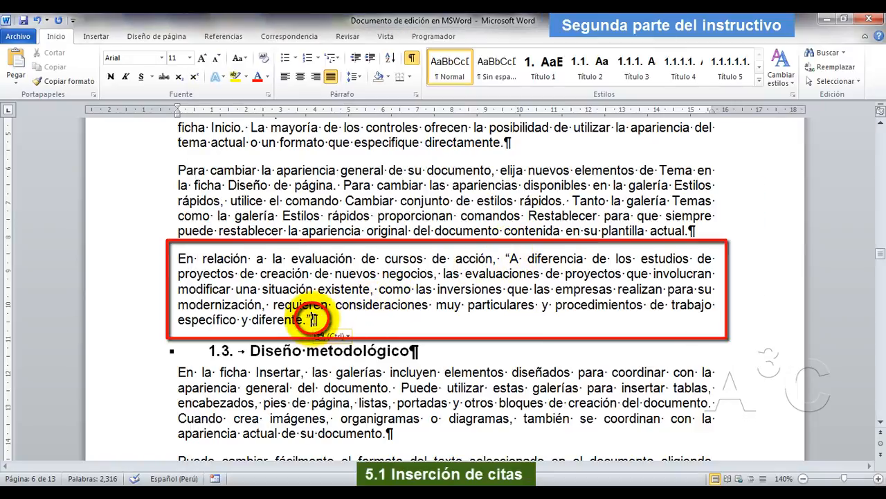
click(224, 38)
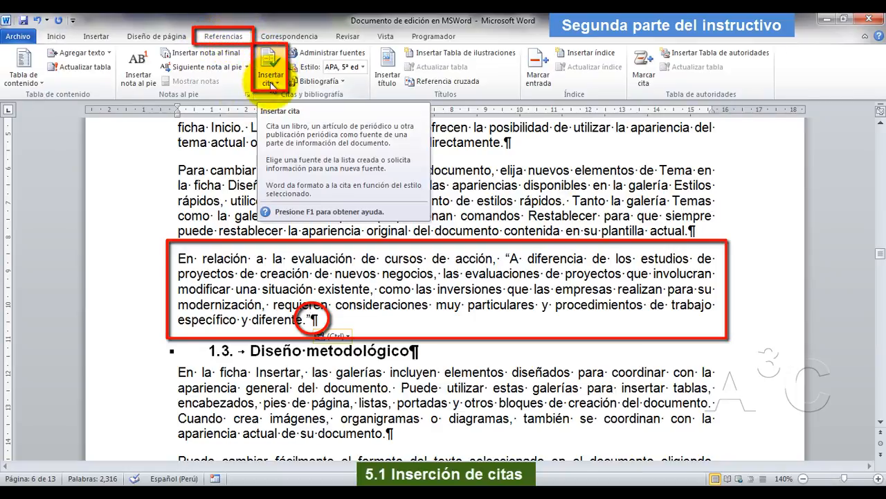
click(271, 83)
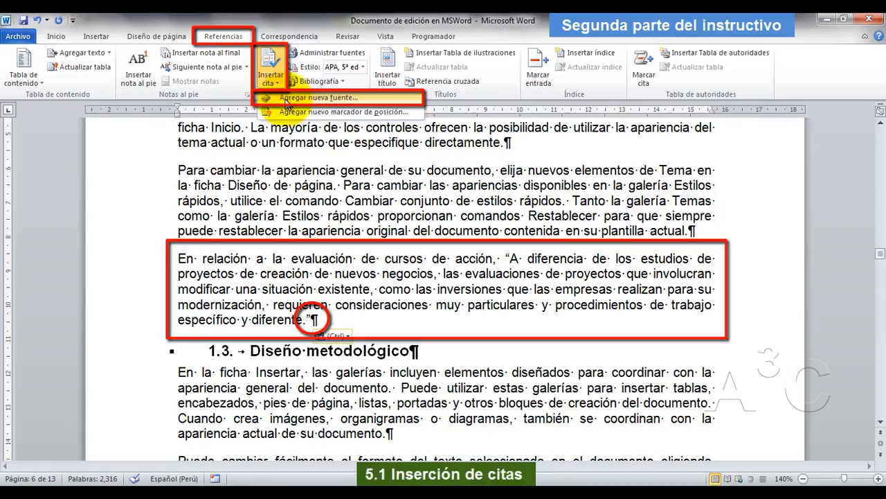
click(320, 98)
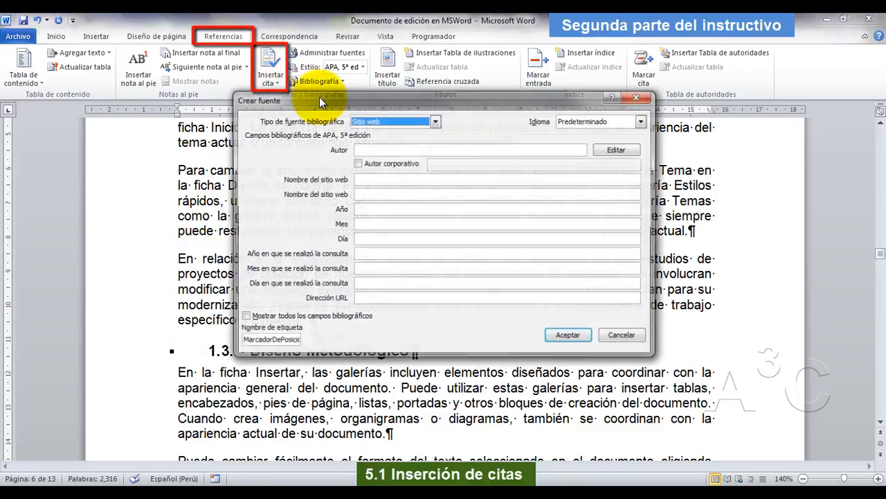
click(388, 150)
text(Sapag Chain, Nassir)
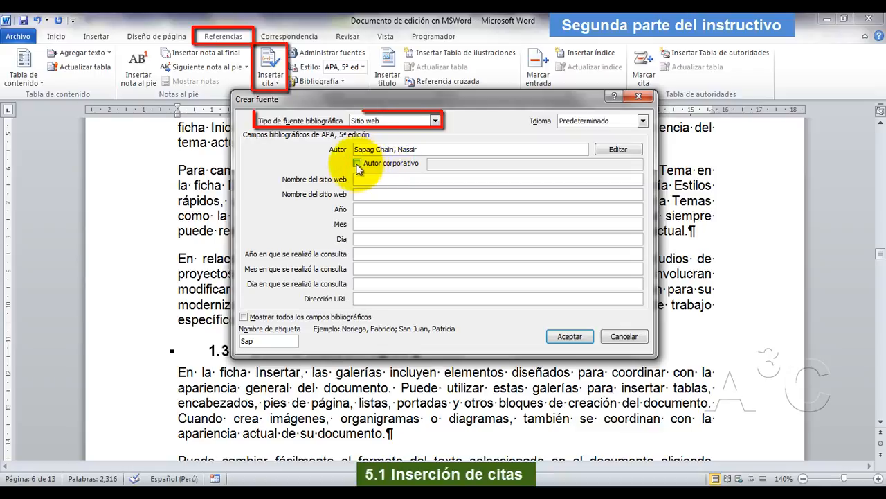
Set the new source's bibliographic type to "Libro".
click(435, 122)
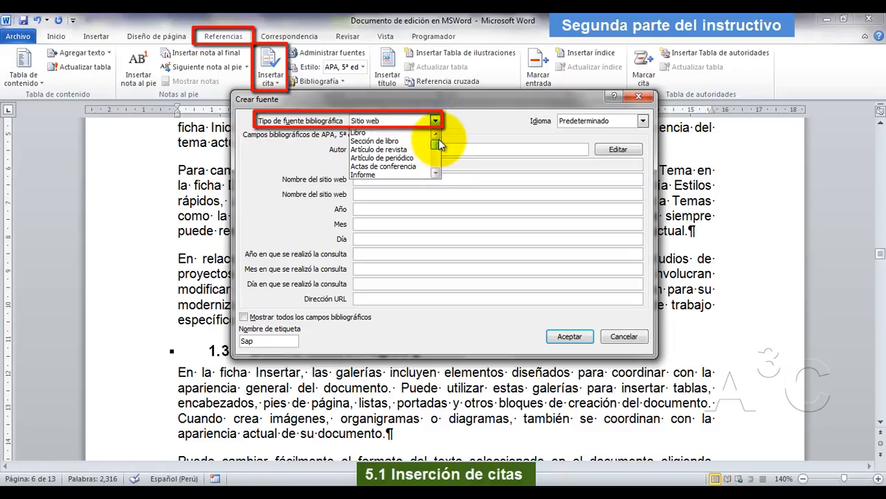
scroll(408, 142, up, 1)
click(395, 132)
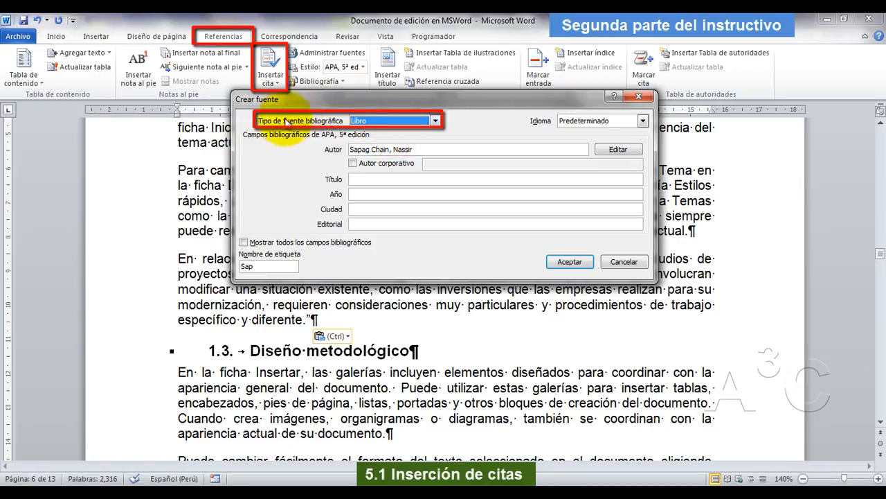
click(435, 121)
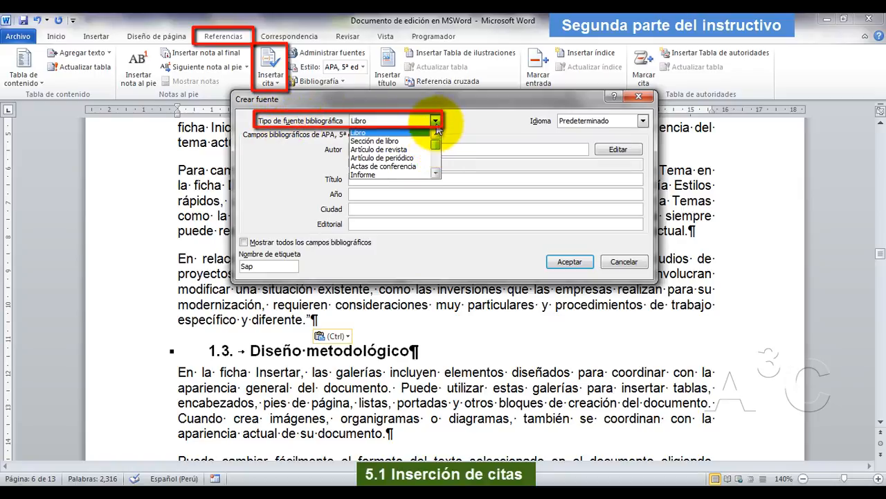
click(400, 132)
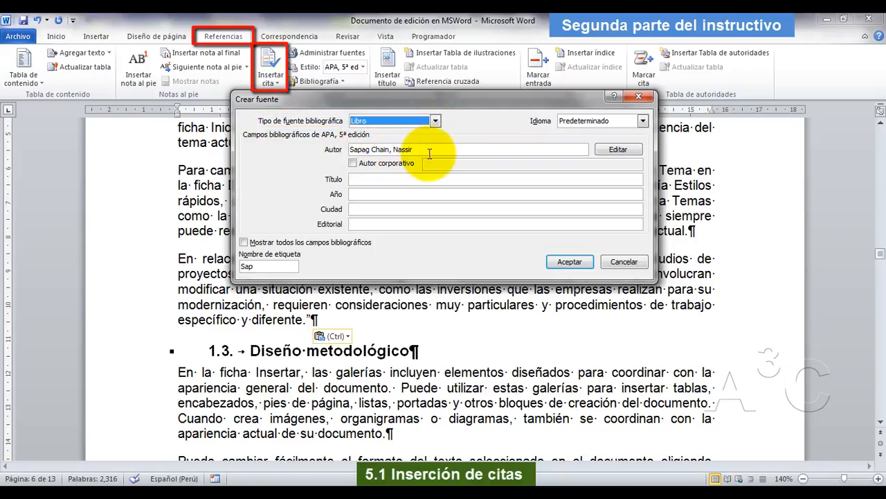
Fill in the source's title with "Proyectos de inversión. Formulación y evaluación", copied from the reference in the Adobe Reader PDF.
click(398, 177)
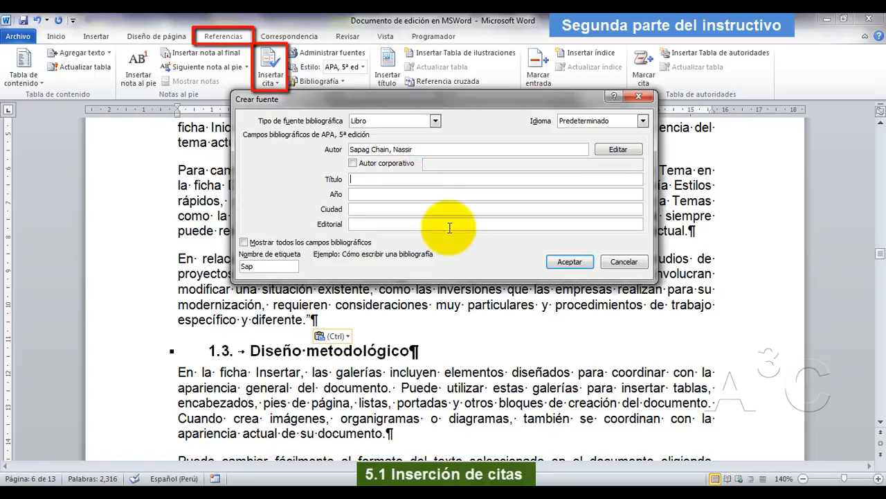
click(436, 493)
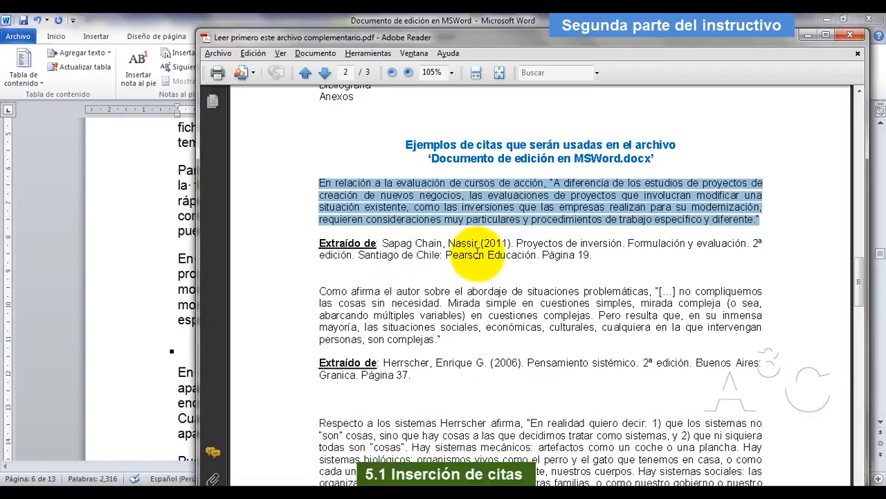
drag(517, 244, 720, 245)
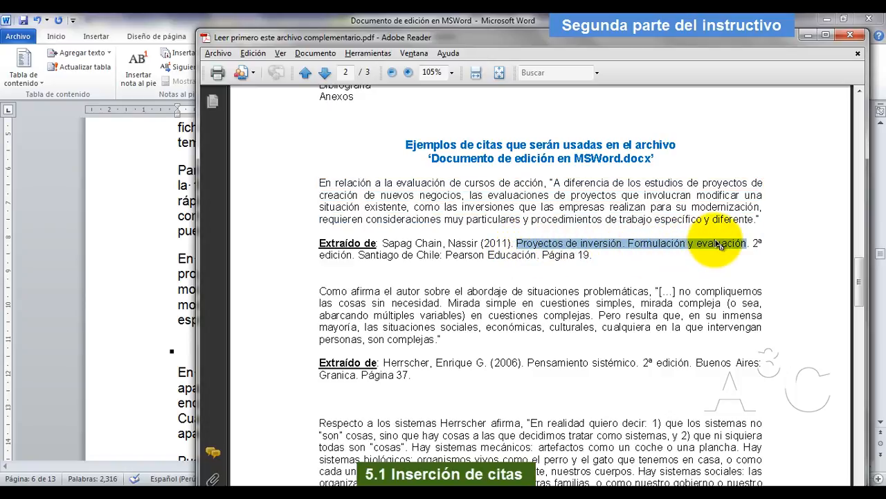
right_click(681, 244)
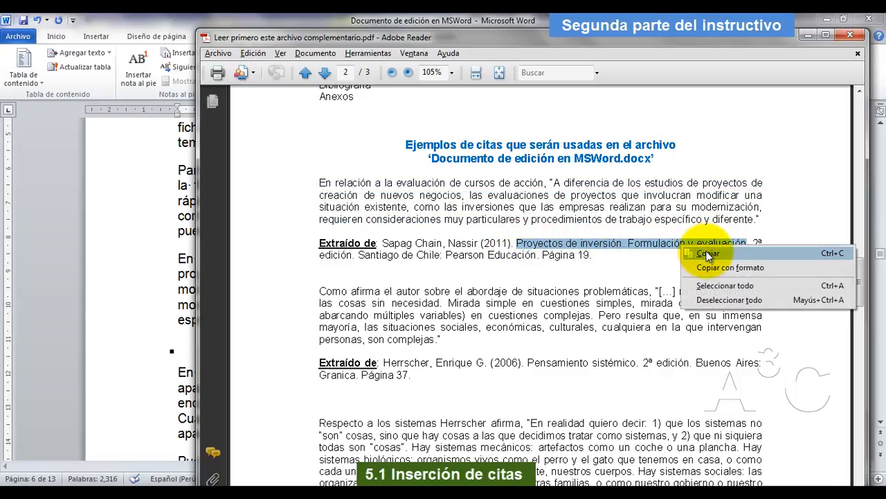
click(752, 251)
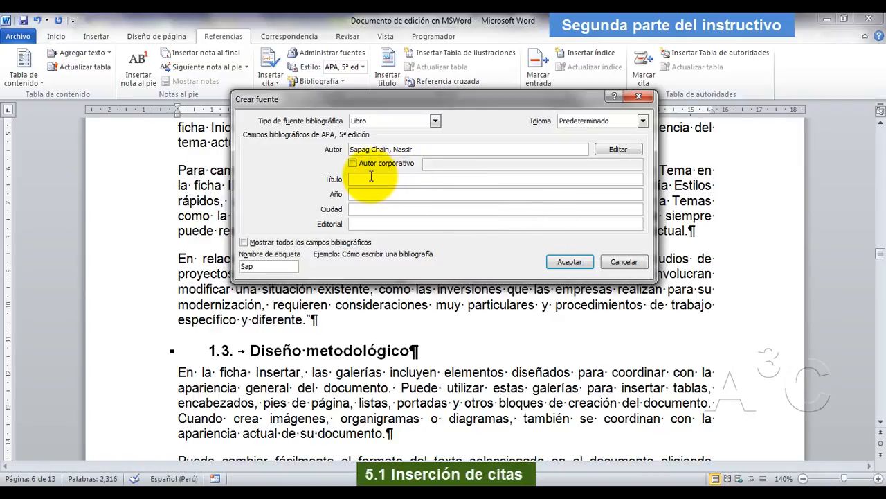
right_click(372, 178)
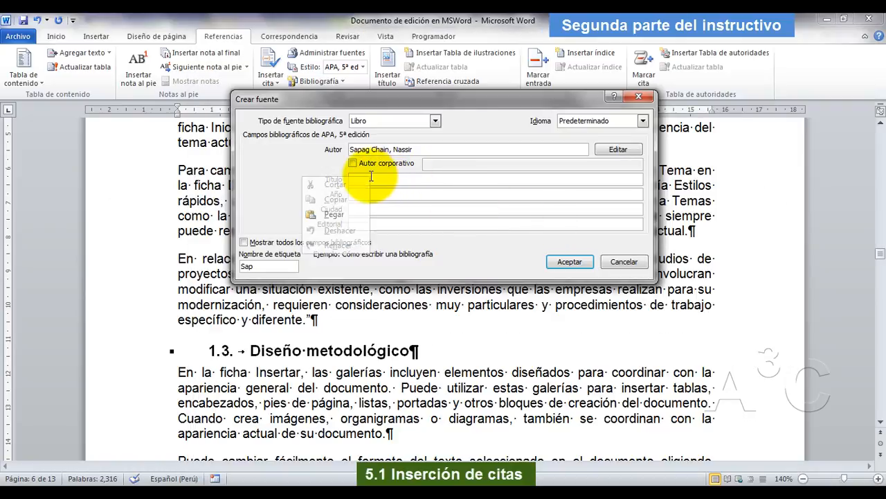
click(352, 214)
click(381, 195)
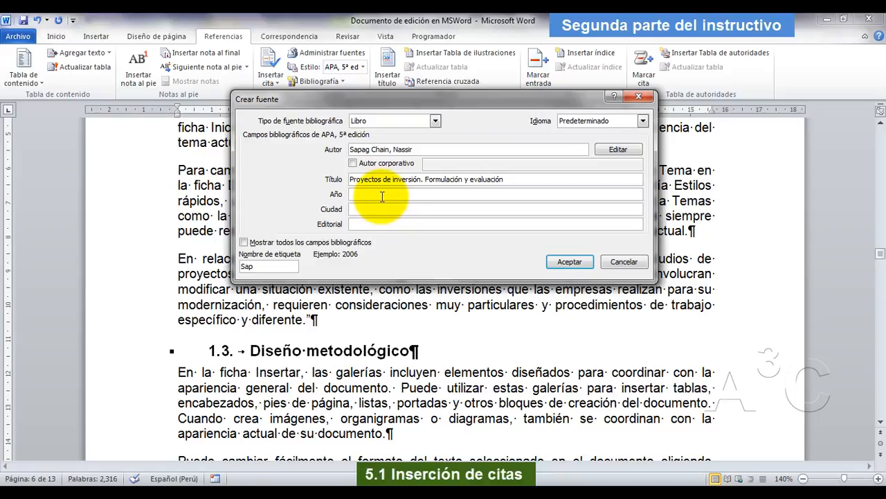
Check the reference in the Adobe Reader PDF and fill in the source's year "2011", city "Santiago de Chile" and publisher "Pearson Edicación".
click(475, 493)
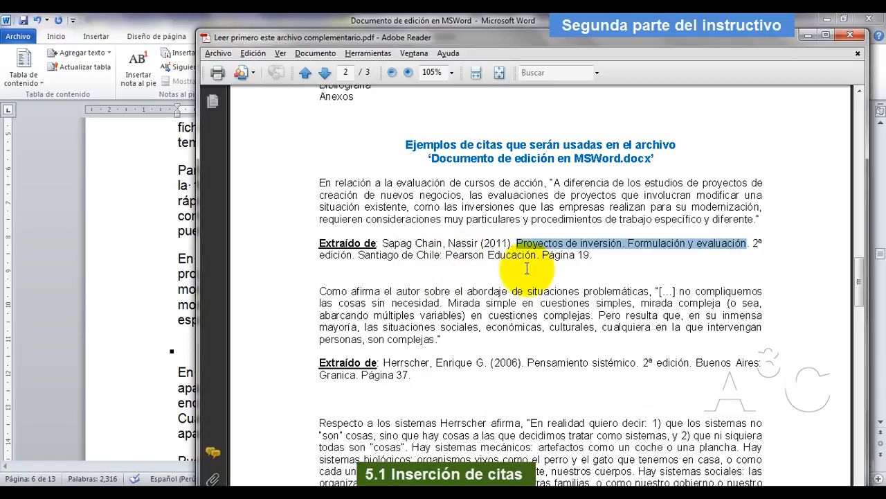
drag(527, 268, 568, 271)
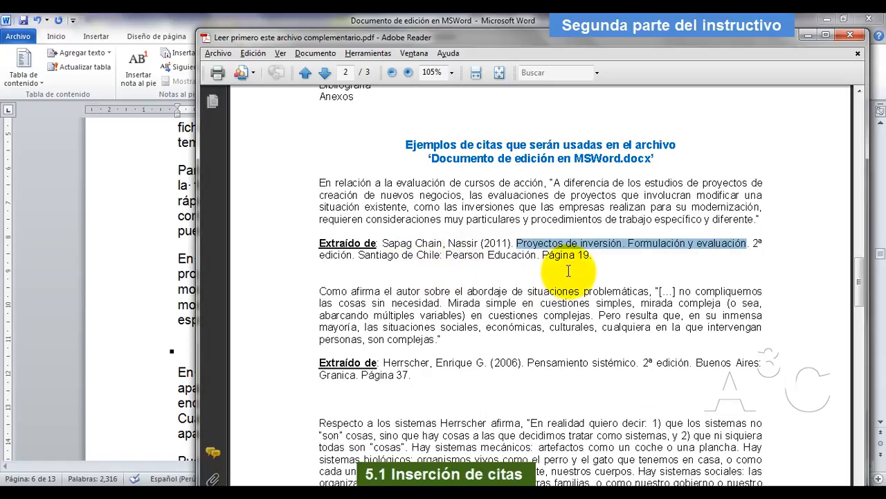
click(806, 36)
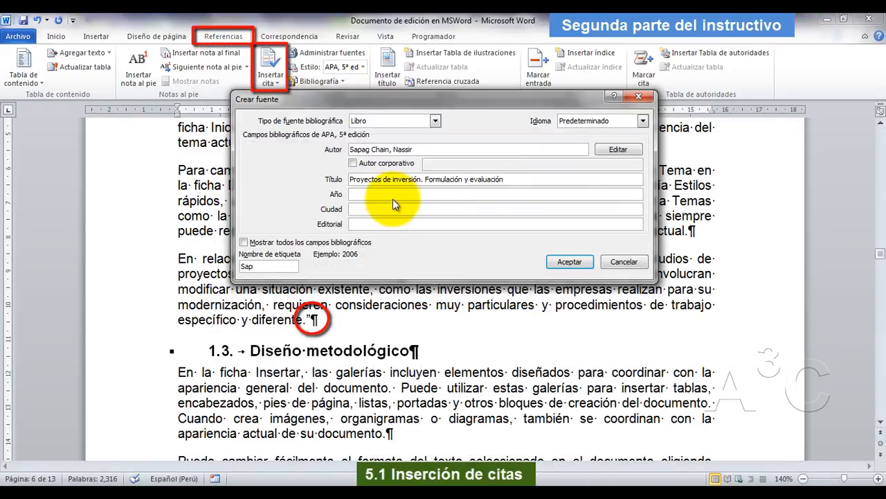
click(386, 194)
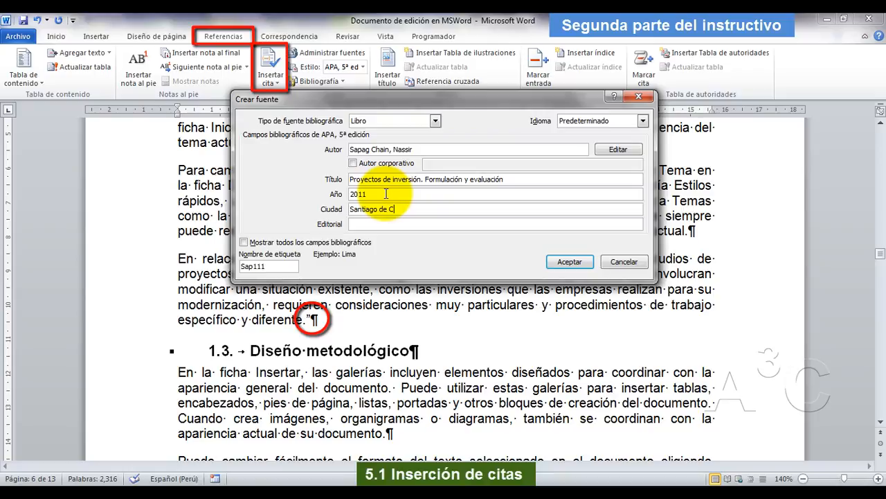
key(Tab)
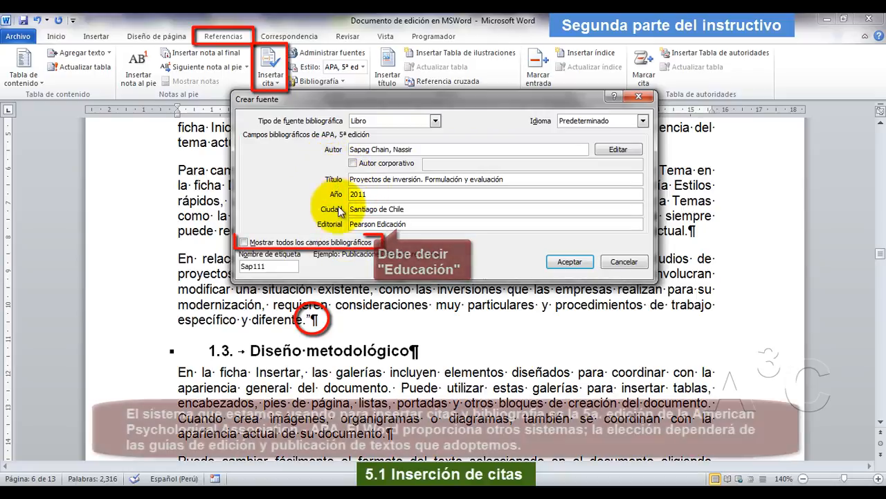
Show all bibliographic fields of the new source, look through them, and accept the source to insert its citation.
click(244, 241)
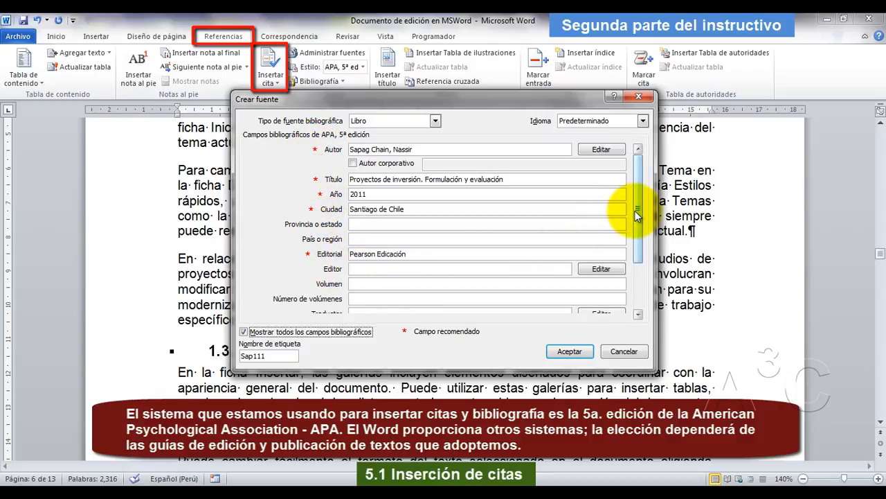
drag(638, 241, 637, 273)
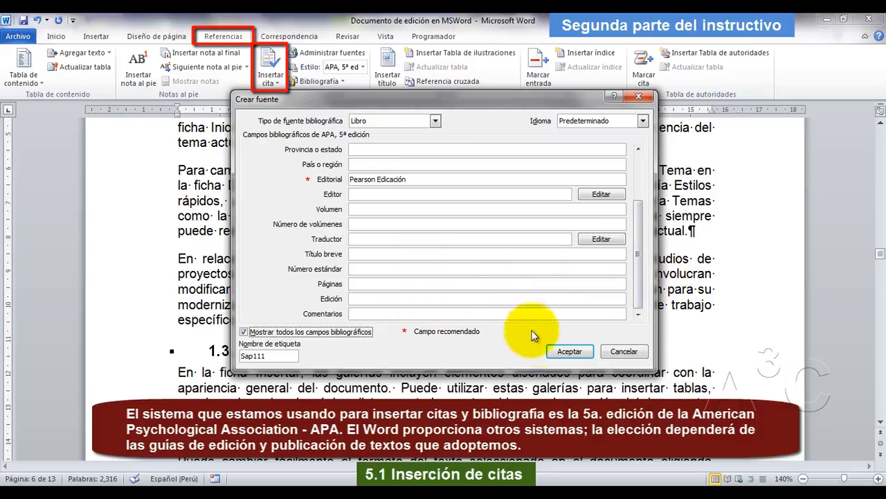
click(569, 351)
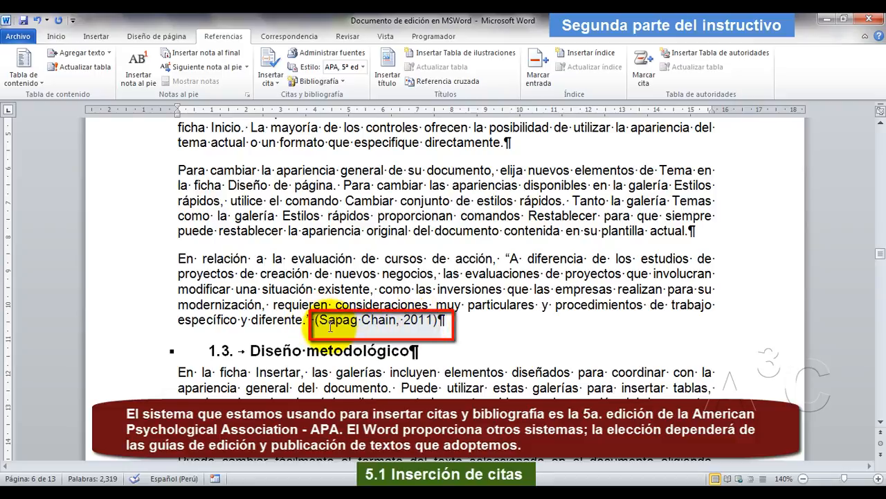
Edit the inserted citation to add page 19.
click(403, 323)
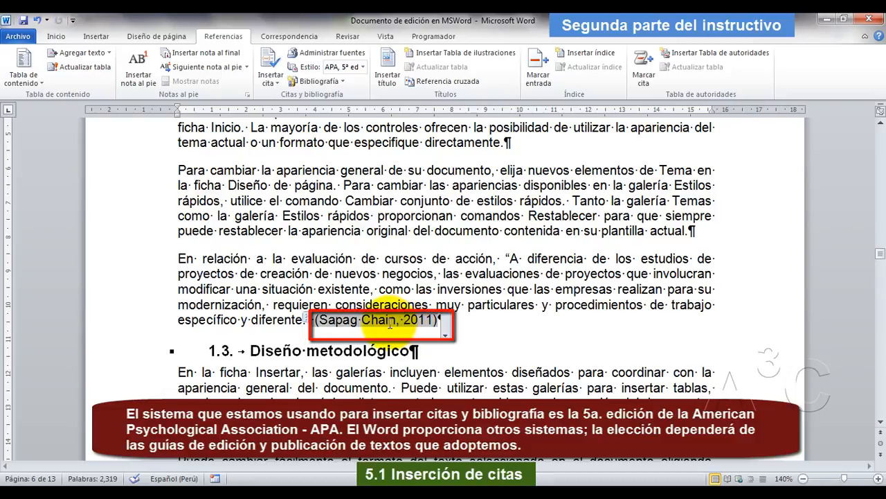
click(446, 337)
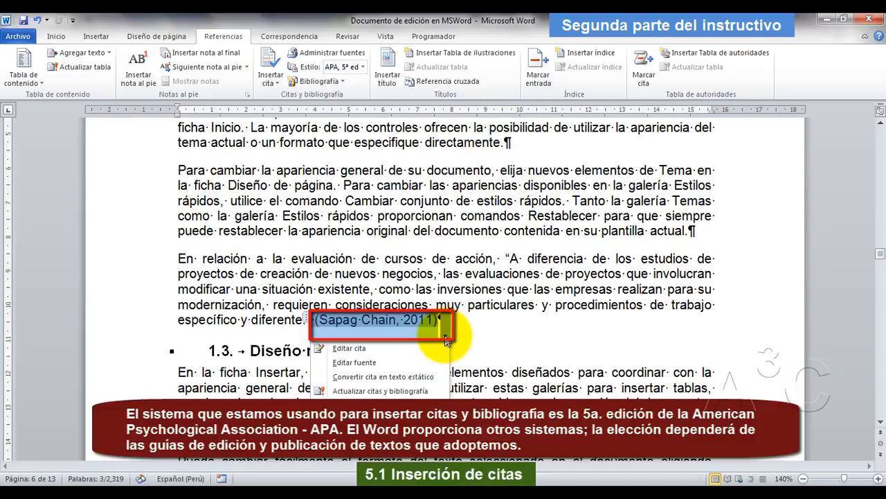
click(382, 348)
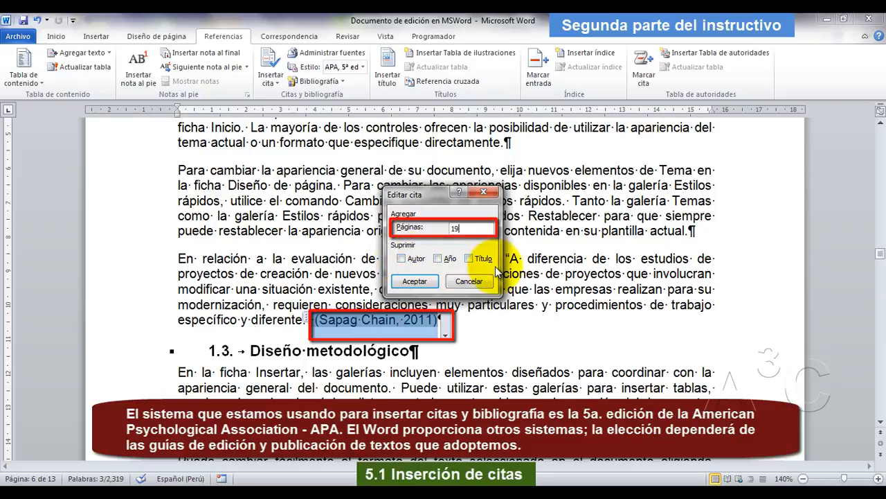
click(419, 282)
click(574, 322)
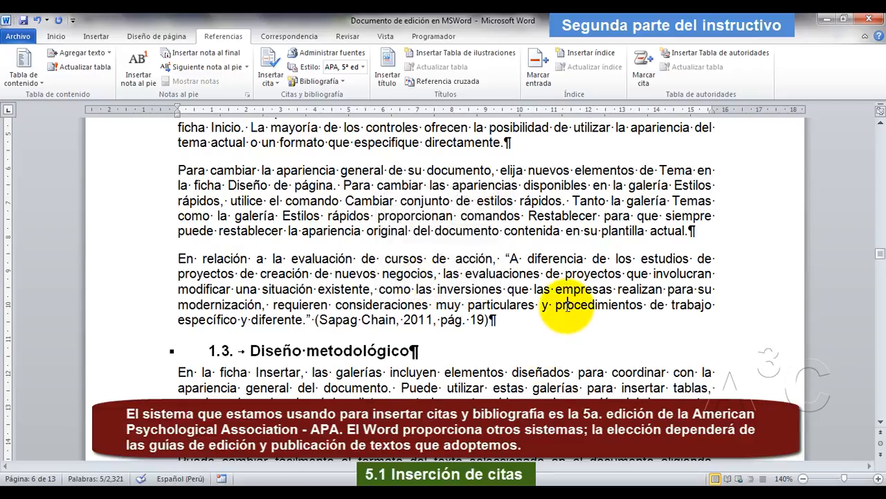
Add an empty paragraph after the first paragraph of section 1.3, "Diseño metodológico".
scroll(392, 321, down, 5)
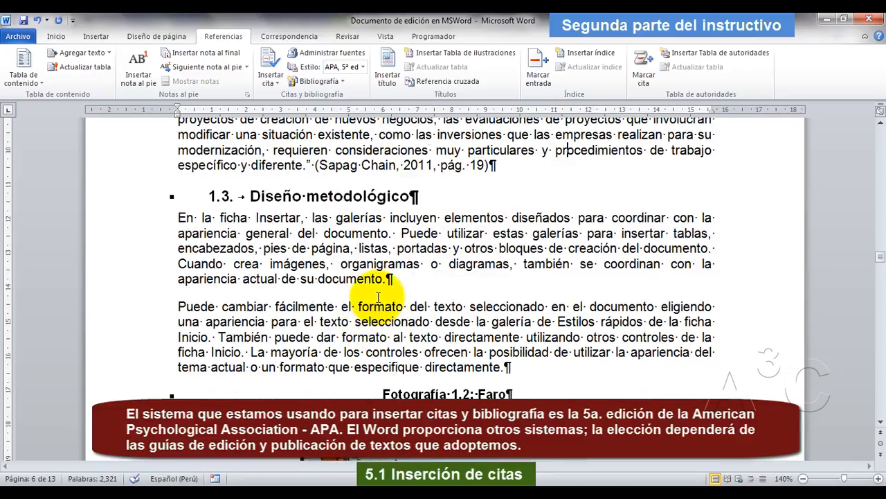
scroll(379, 294, down, 10)
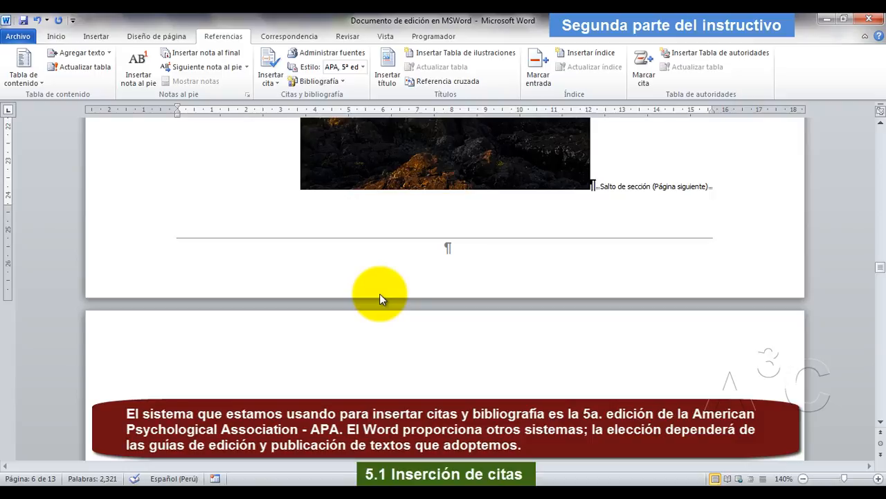
scroll(380, 294, up, 9)
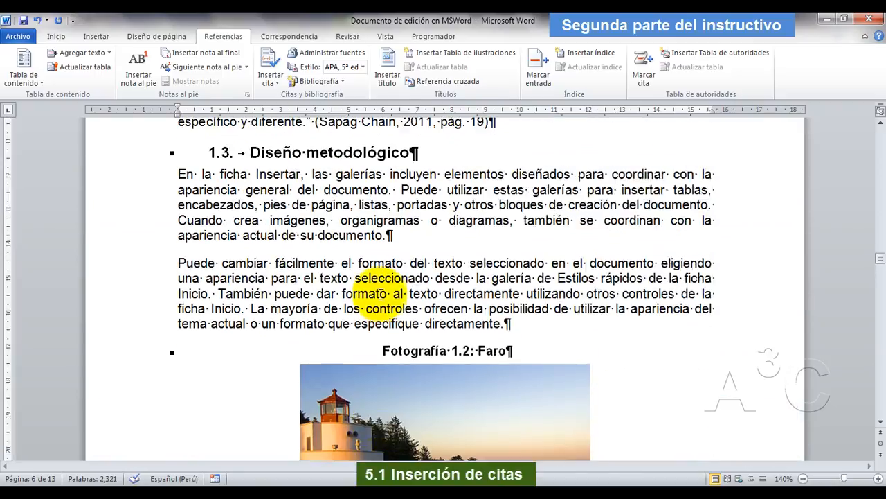
click(388, 278)
key(Return)
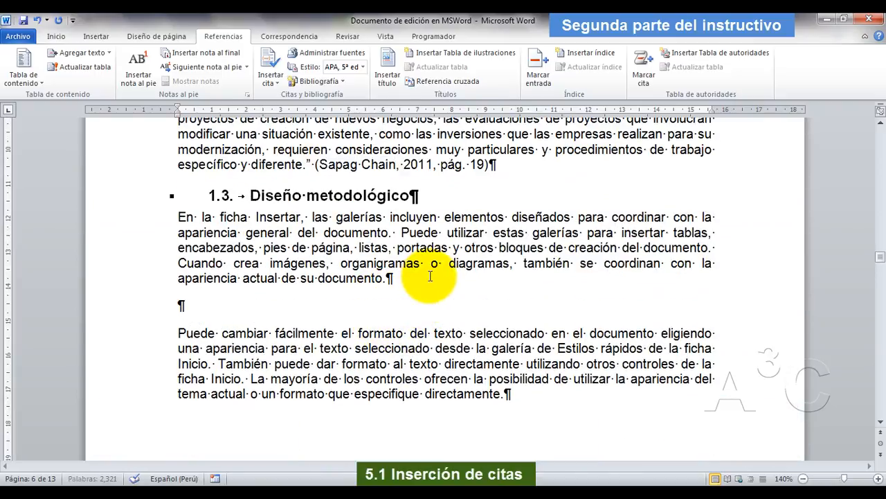
Switch to the Adobe Reader PDF and copy the second sample quotation, beginning "Como afirma el autor sobre el abordaje de situaciones problemáticas".
key(alt+Tab)
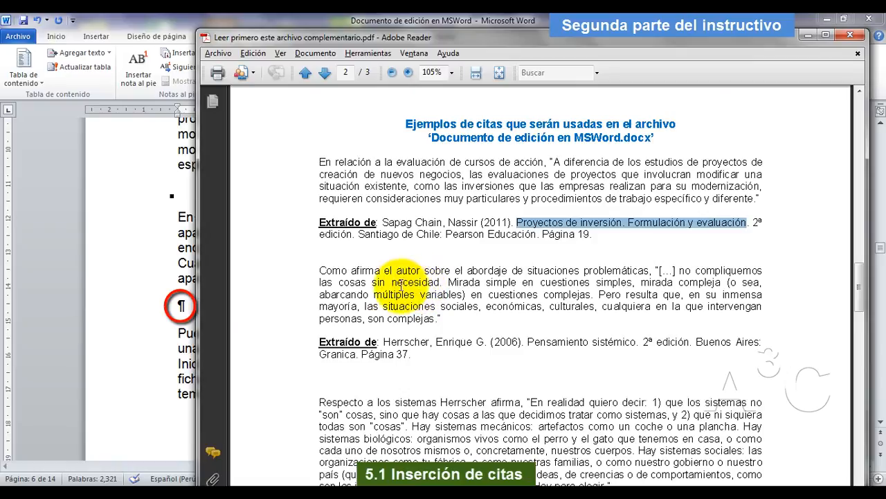
click(316, 275)
drag(316, 275, 445, 320)
right_click(418, 302)
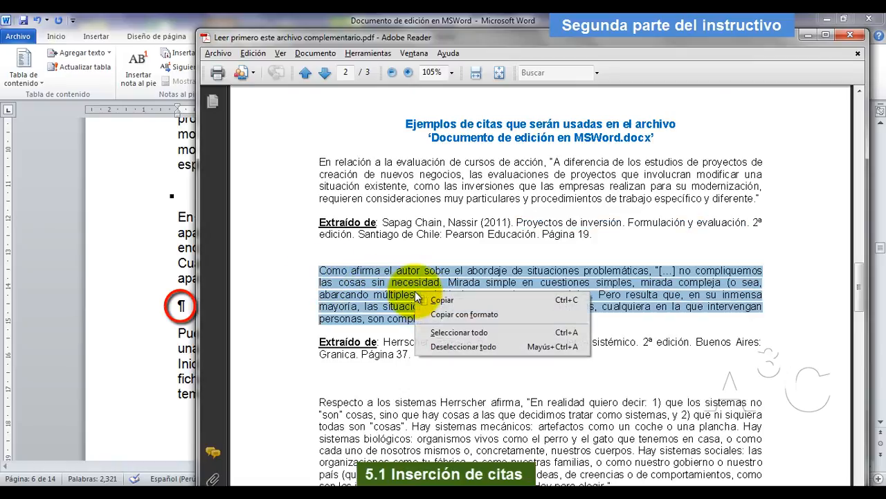
click(458, 299)
Switch to Word and paste the copied quotation as text only into the empty paragraph in section 1.3.
key(alt+Tab)
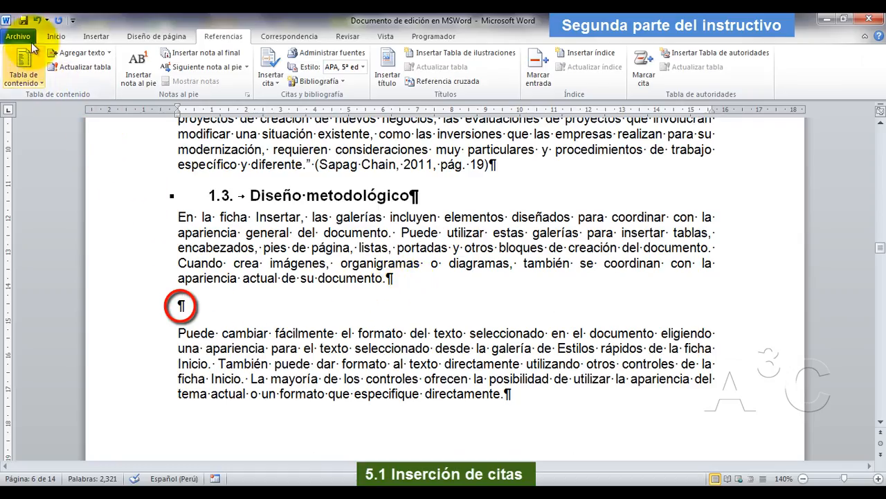
click(54, 36)
click(15, 83)
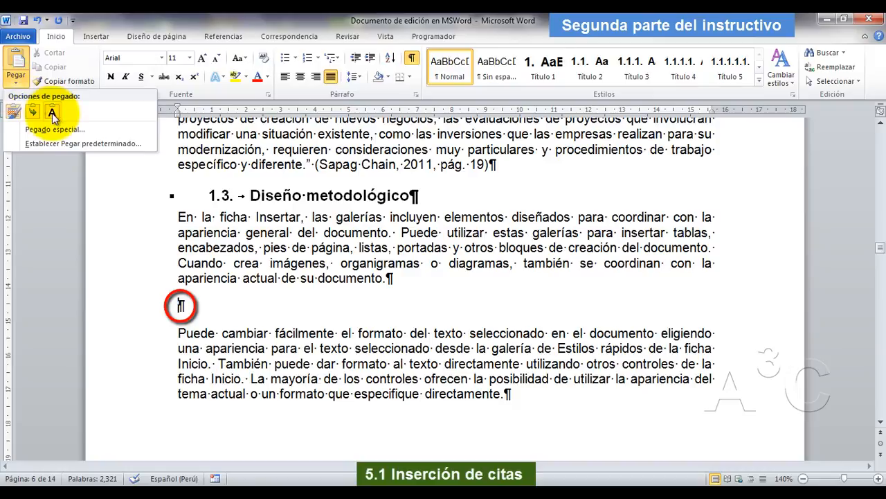
click(32, 109)
Start a citation with a new source at the end of the second pasted quotation.
click(466, 367)
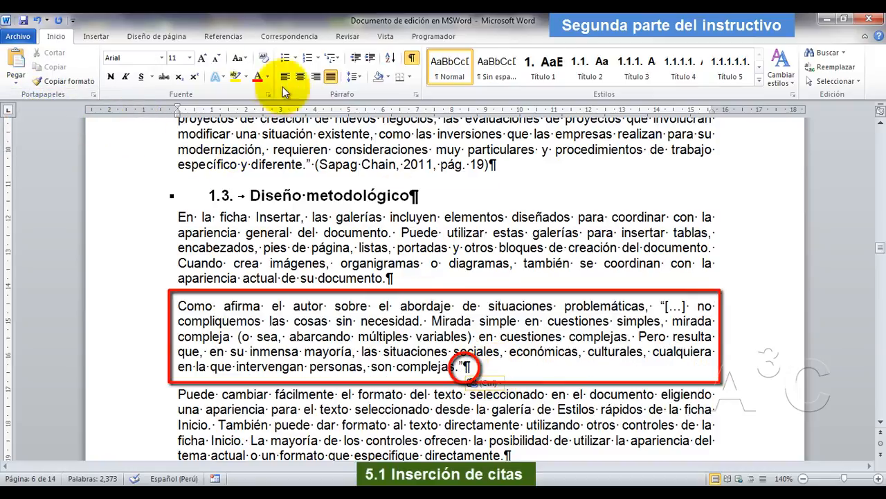
click(225, 38)
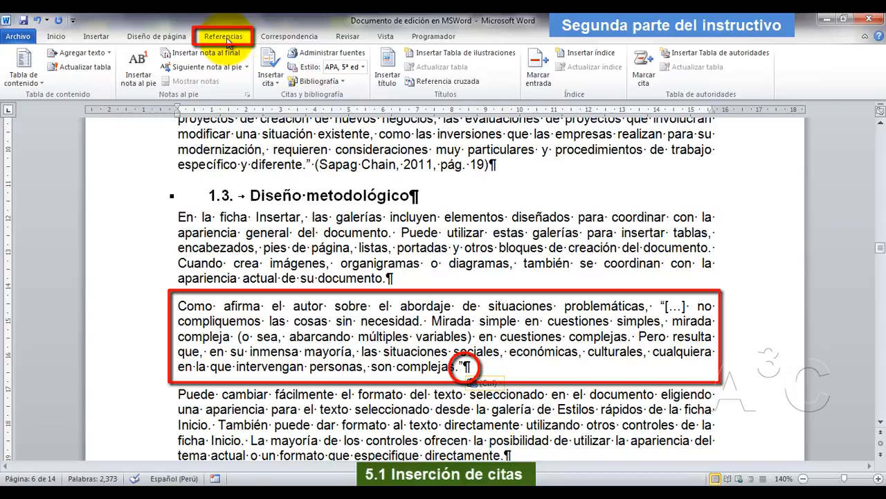
click(272, 69)
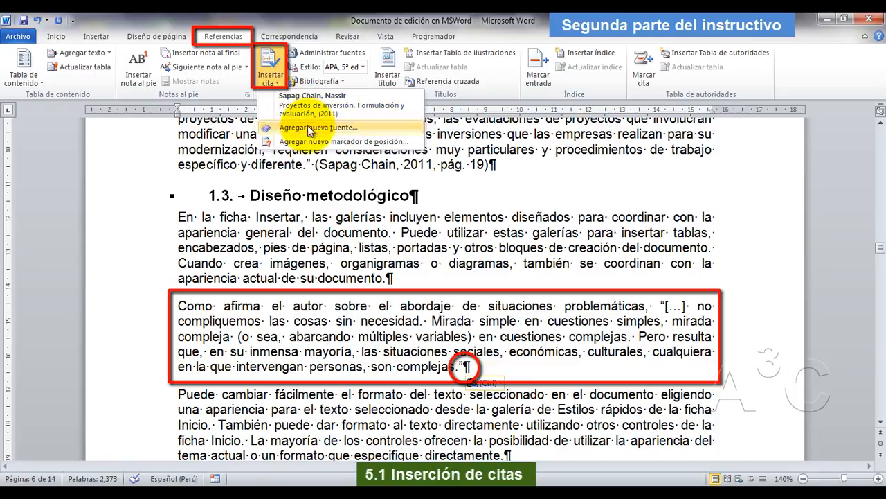
click(310, 128)
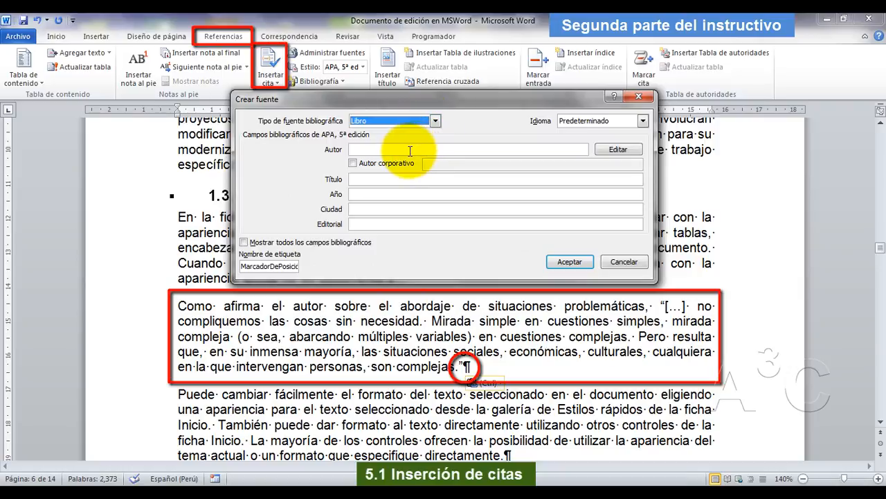
click(410, 151)
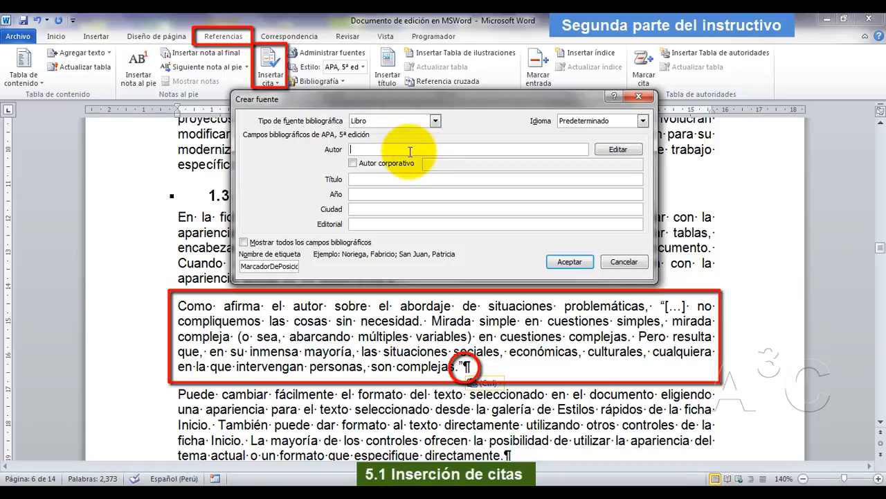
Fill in the new source's author with the full name copied from the second quotation's reference in the Adobe Reader PDF.
click(452, 490)
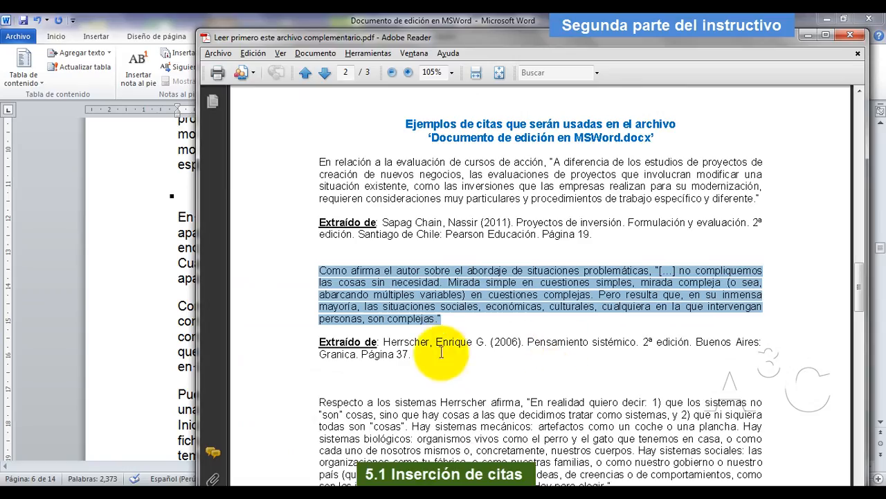
drag(385, 341, 478, 340)
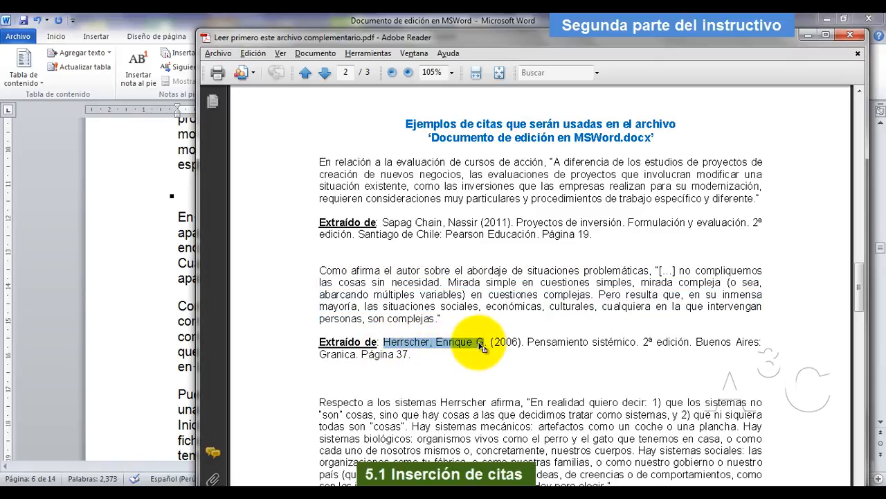
right_click(482, 346)
click(514, 348)
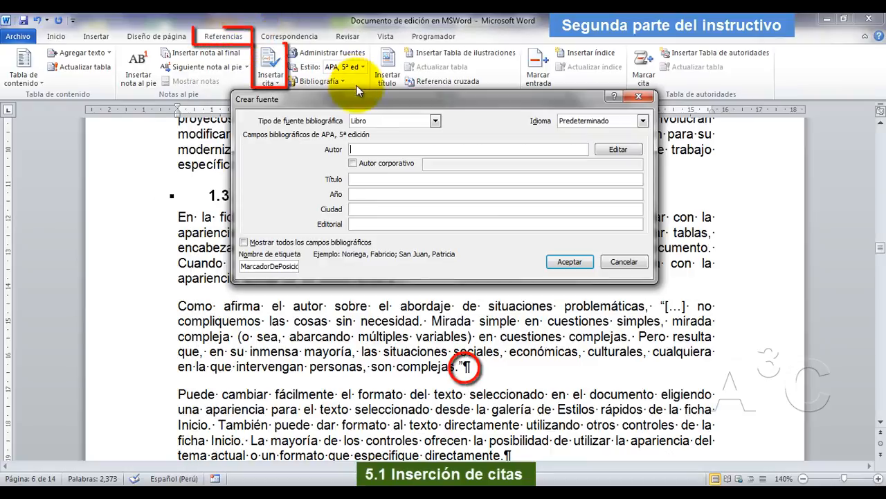
right_click(361, 147)
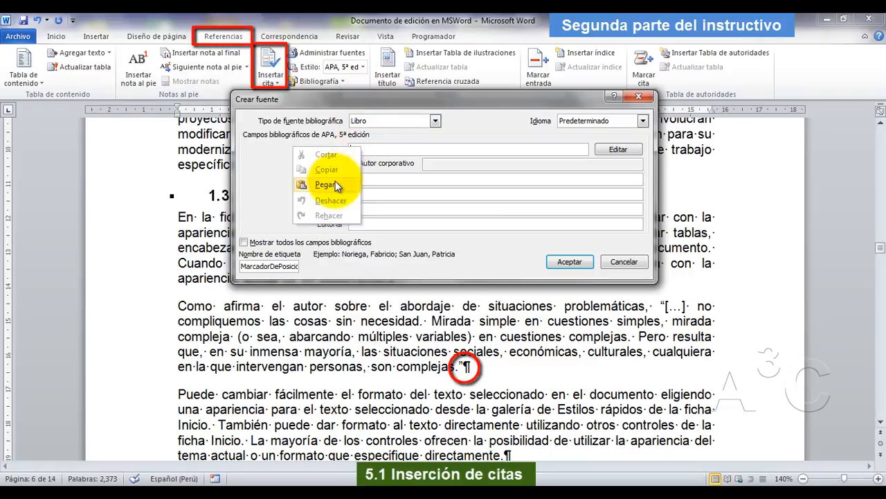
click(335, 182)
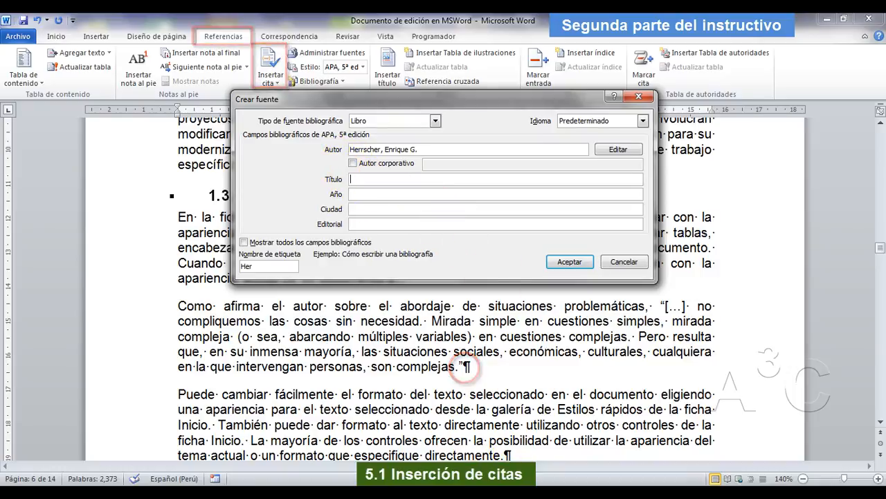
Fill in the source's title with "Pensamiento sistémico", copied from the second quotation's reference in the Adobe Reader PDF.
click(484, 493)
drag(526, 342, 635, 346)
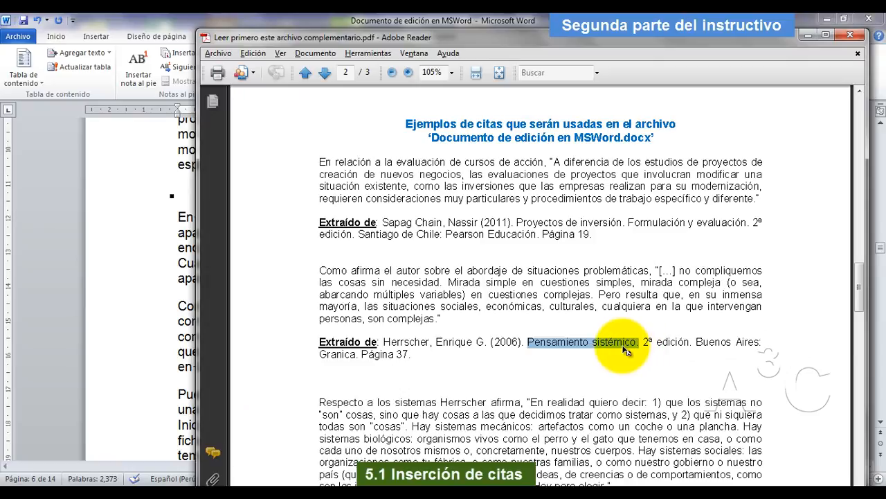
right_click(636, 349)
click(651, 352)
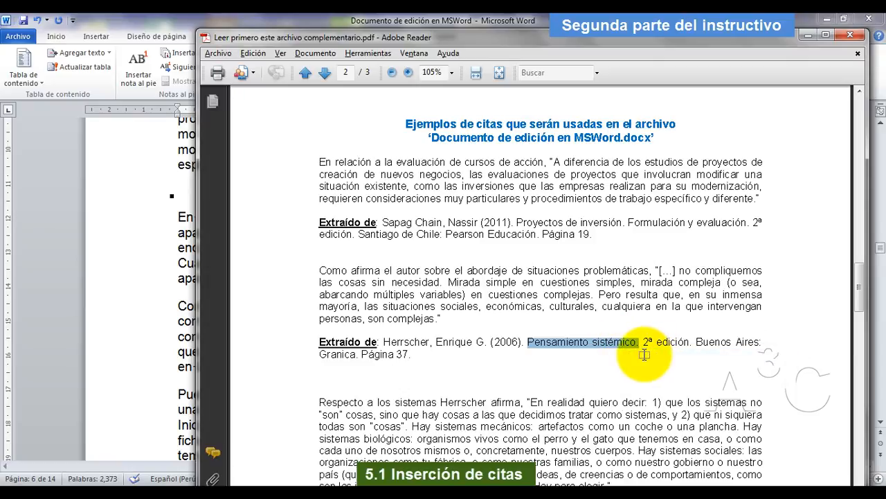
key(alt+Tab)
right_click(368, 179)
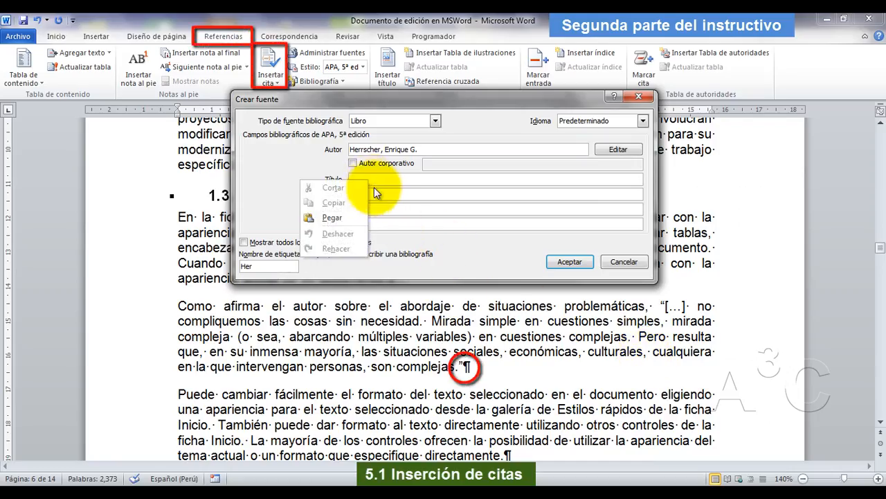
click(331, 217)
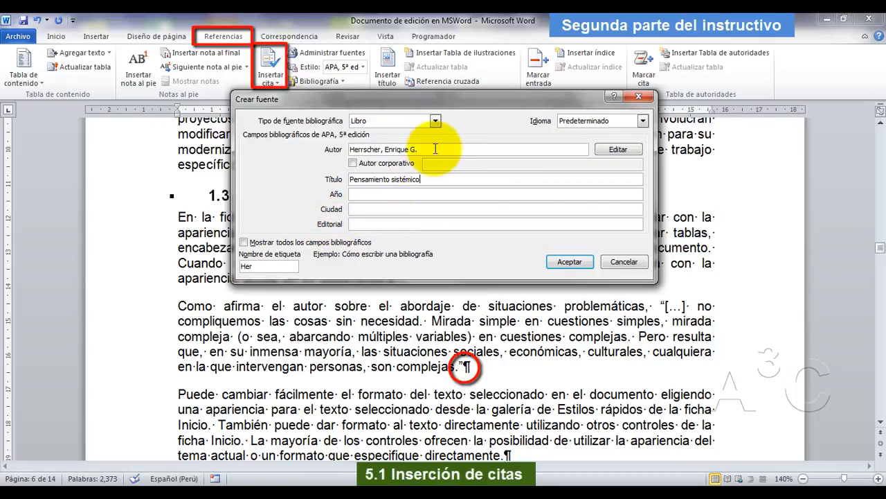
Complete the new source with year 2006, city Buenos Aires and publisher Granica from the PDF, display all bibliographic fields and accept the source.
key(alt+Tab)
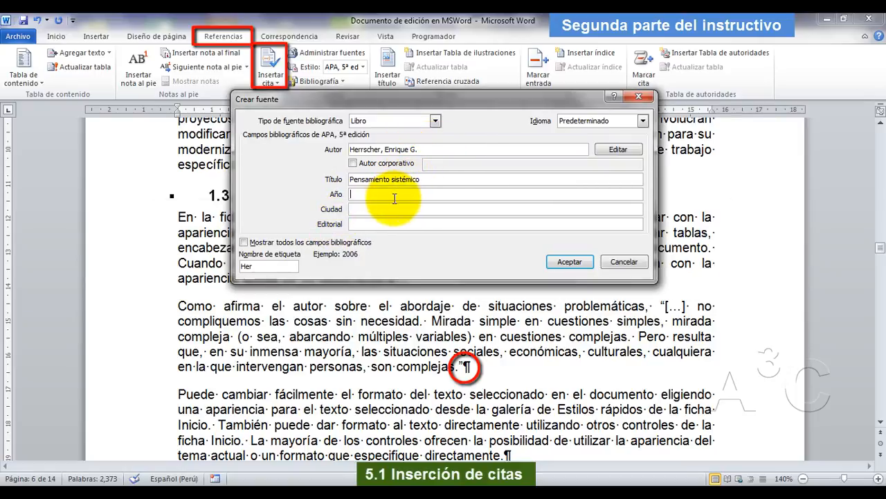
click(477, 493)
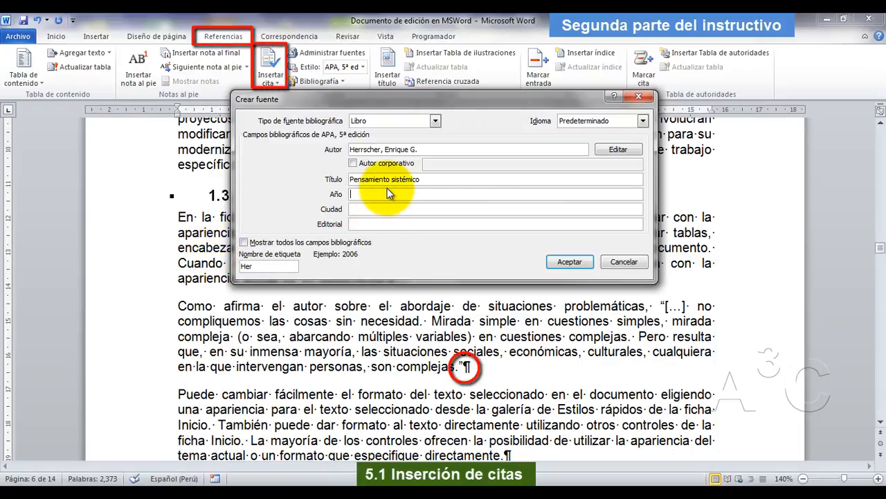
text(2006)
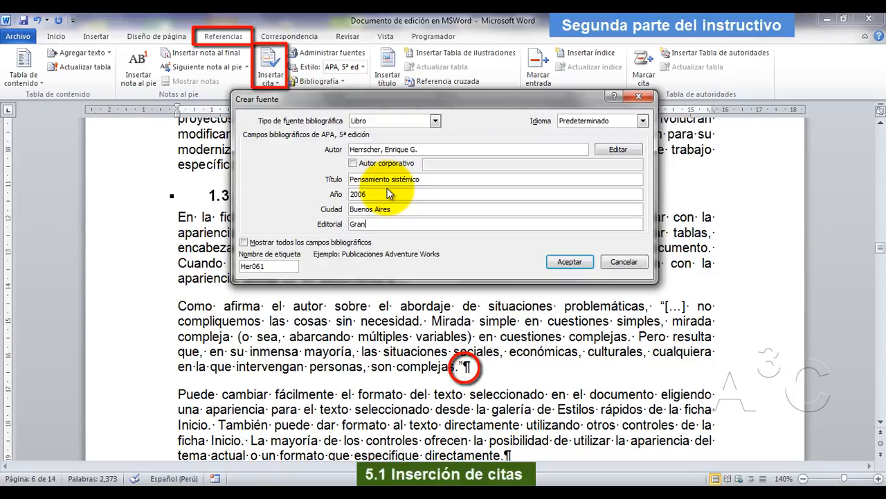
click(286, 243)
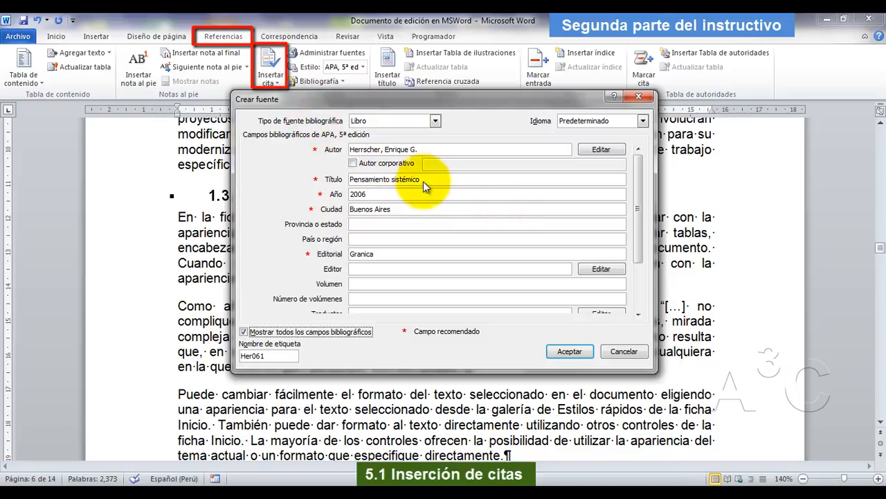
click(569, 351)
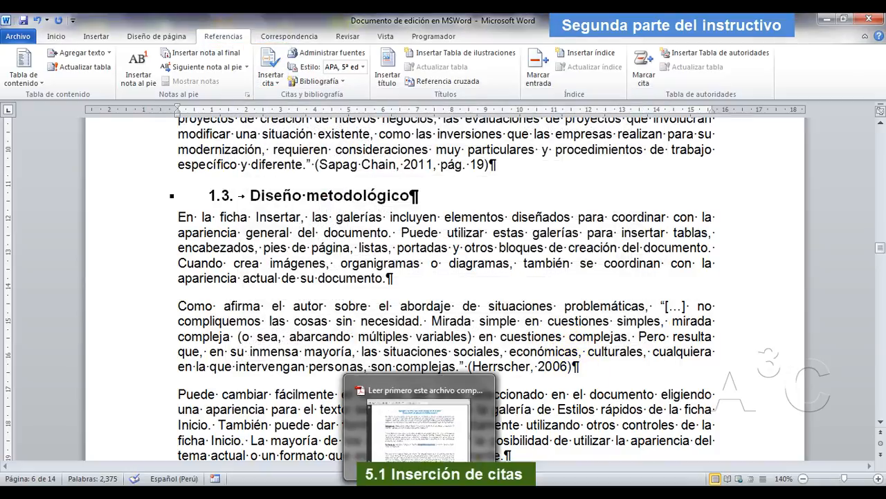
Look up the second quotation's page in the PDF and edit its citation in Word to page 37.
click(440, 491)
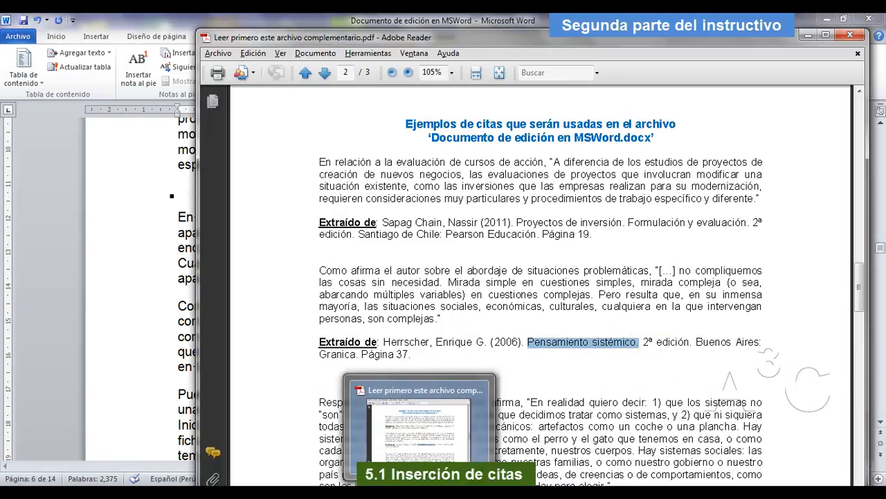
click(439, 492)
click(567, 374)
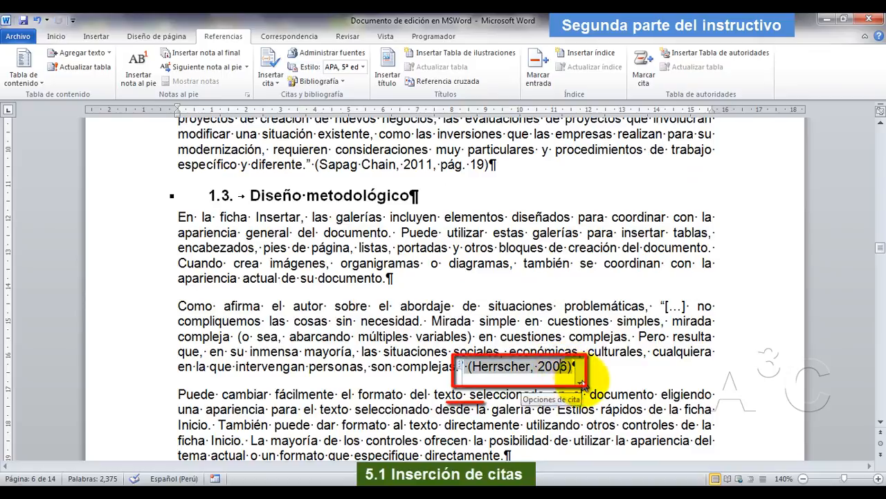
click(581, 383)
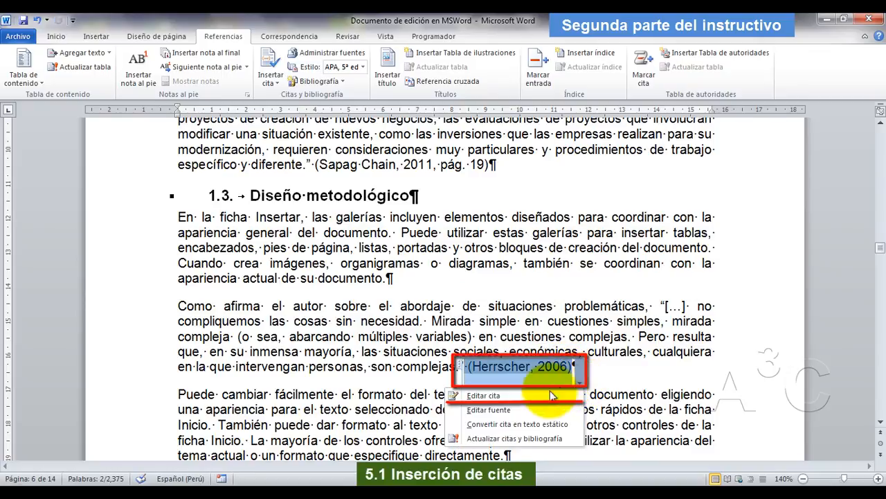
click(534, 394)
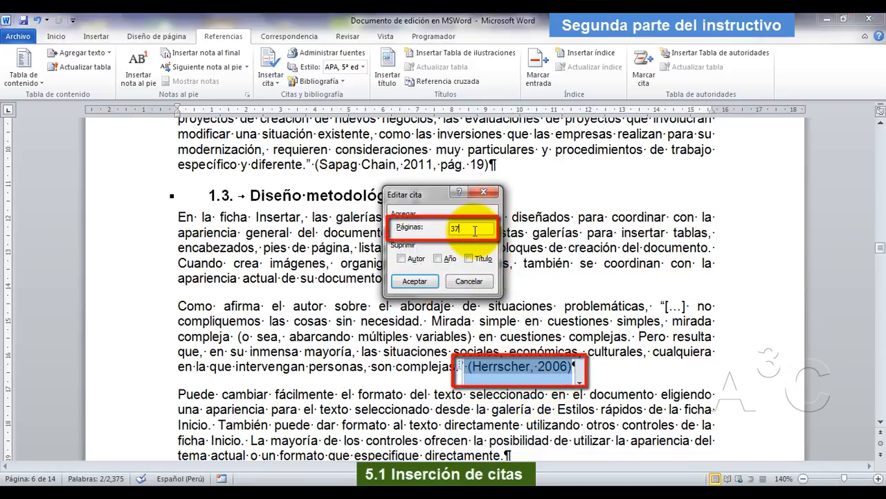
click(415, 281)
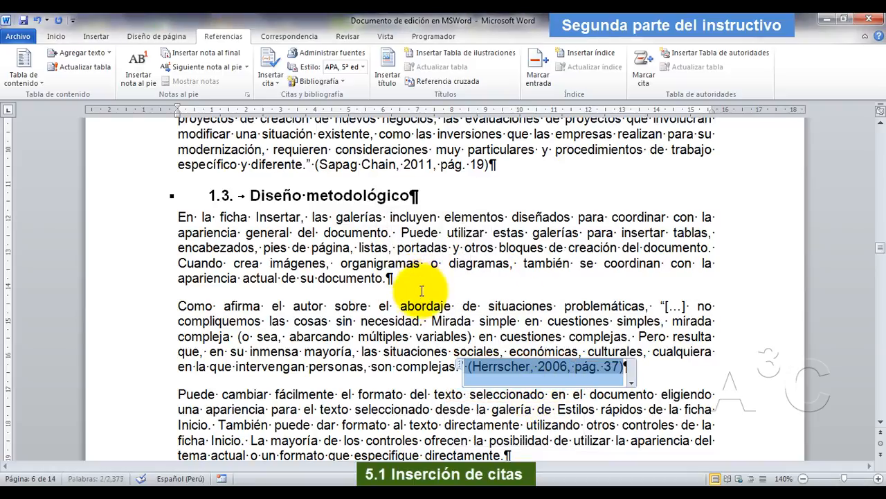
Add an empty paragraph after the last paragraph of section 1.3, the one ending in "especifique directamente.".
scroll(388, 324, down, 6)
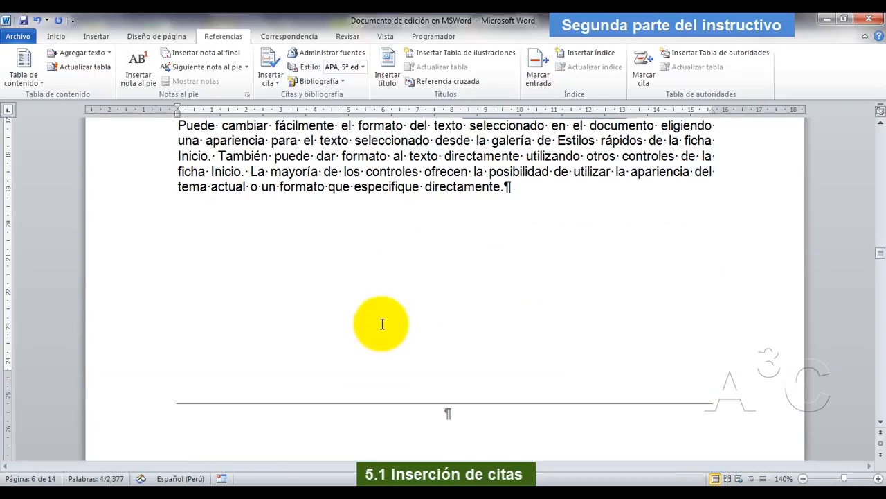
scroll(467, 233, down, 5)
scroll(503, 232, up, 4)
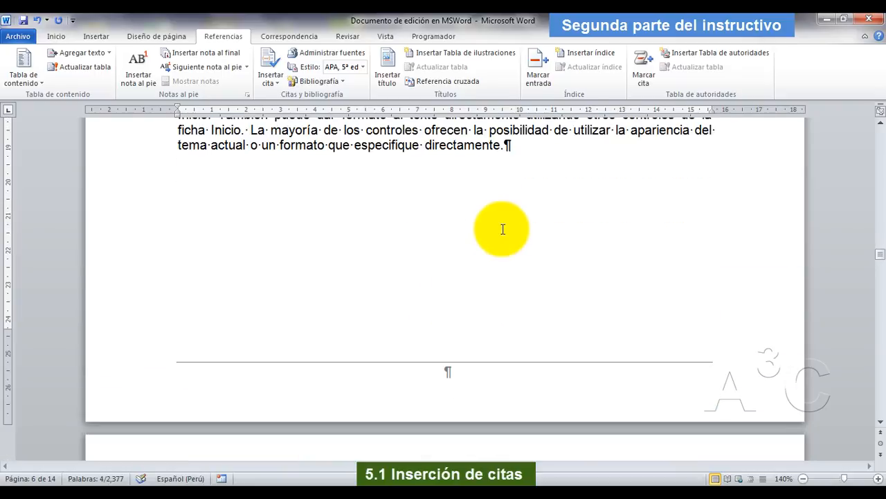
scroll(503, 229, up, 2)
click(528, 232)
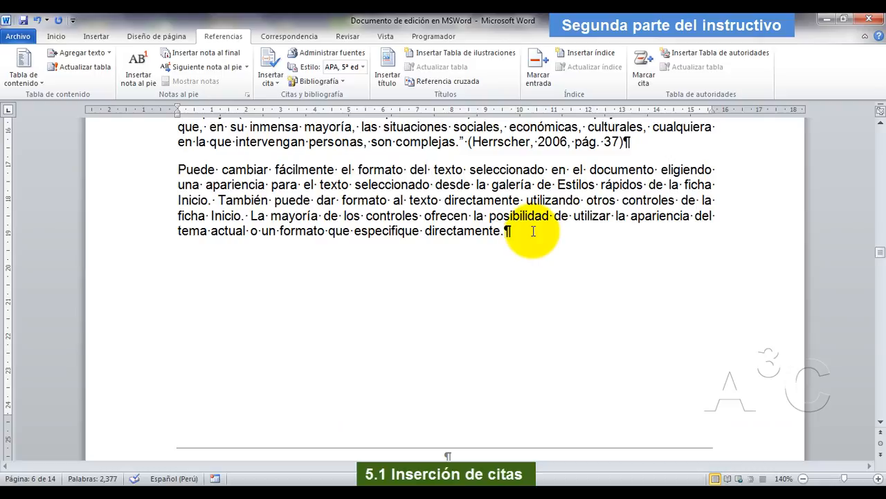
scroll(462, 287, down, 10)
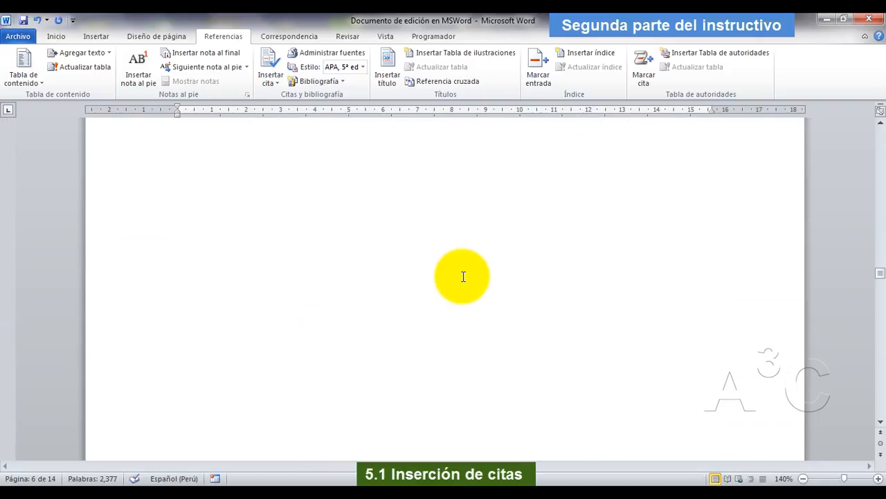
scroll(468, 270, up, 10)
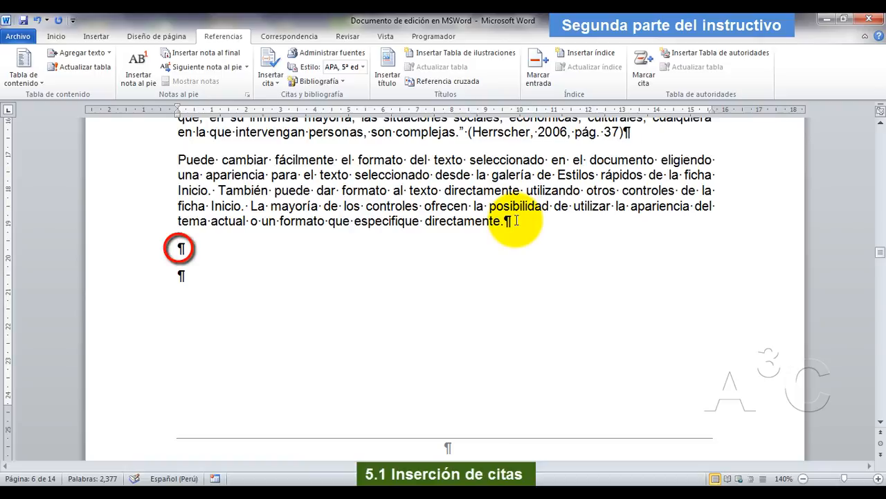
Switch to the Adobe Reader PDF and copy the third quotation, from "Respecto a los sistemas" to "Hay para elegir.".
click(479, 494)
scroll(399, 291, down, 3)
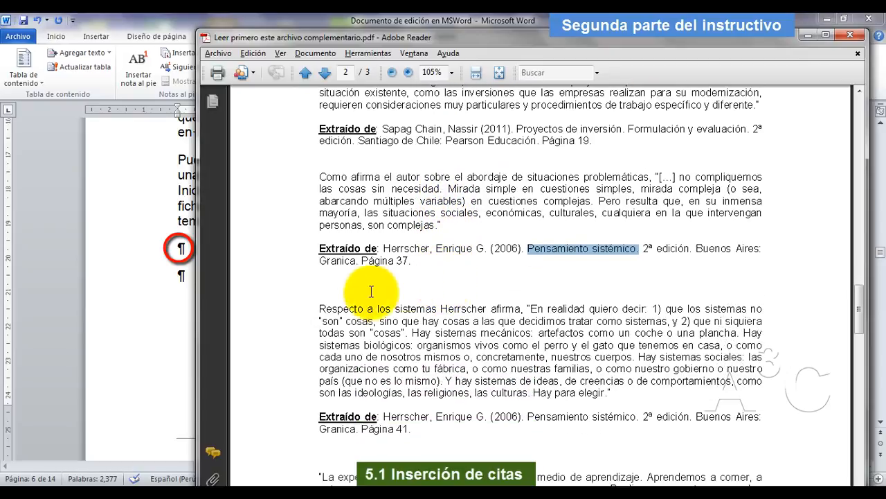
drag(320, 310, 613, 396)
key(super+c)
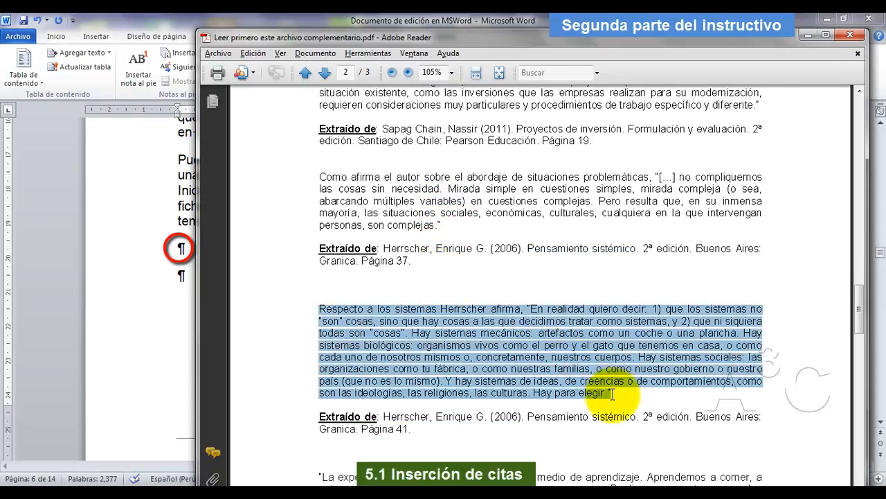
right_click(533, 347)
click(575, 357)
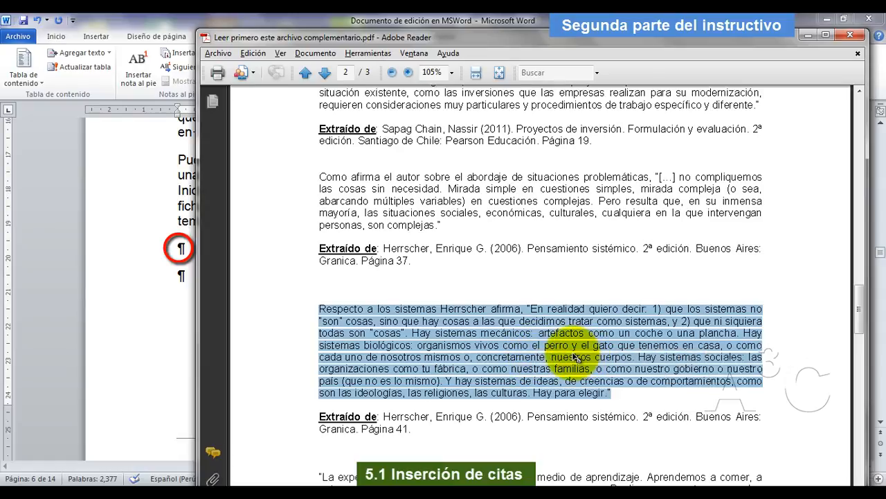
Switch to Word and paste the third quotation as text only into the empty paragraph at the end of section 1.3.
key(alt+Tab)
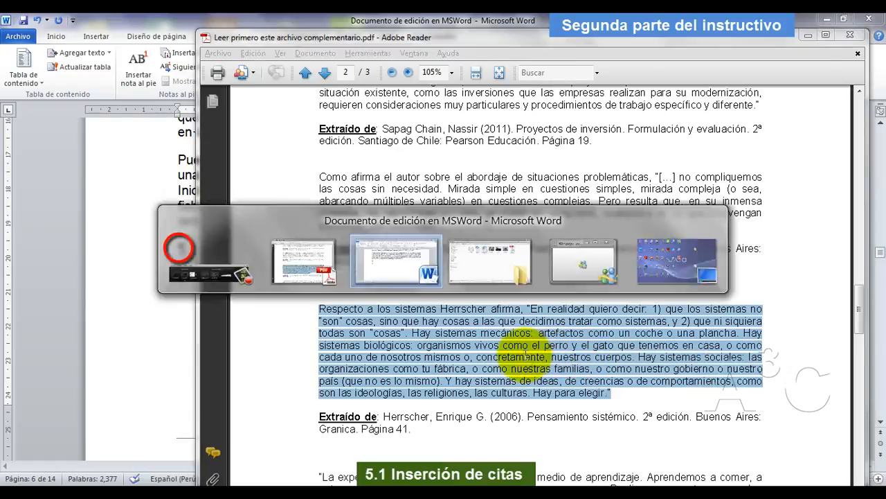
click(45, 36)
click(17, 82)
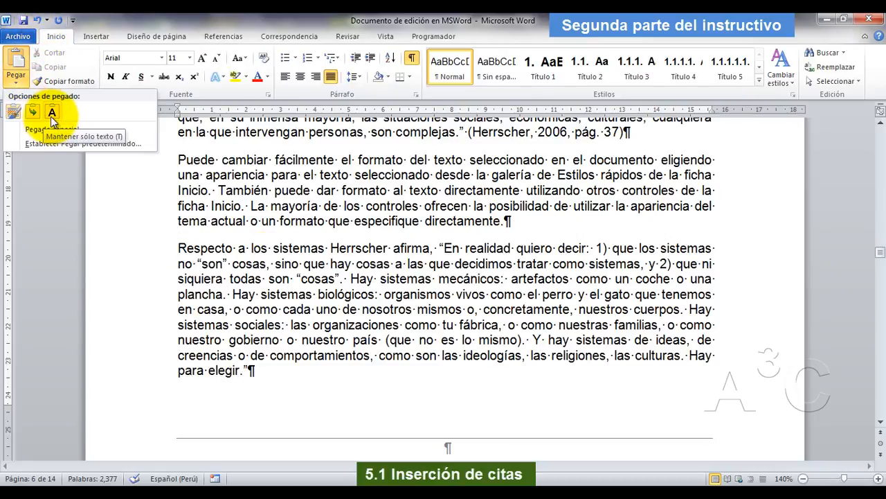
click(52, 113)
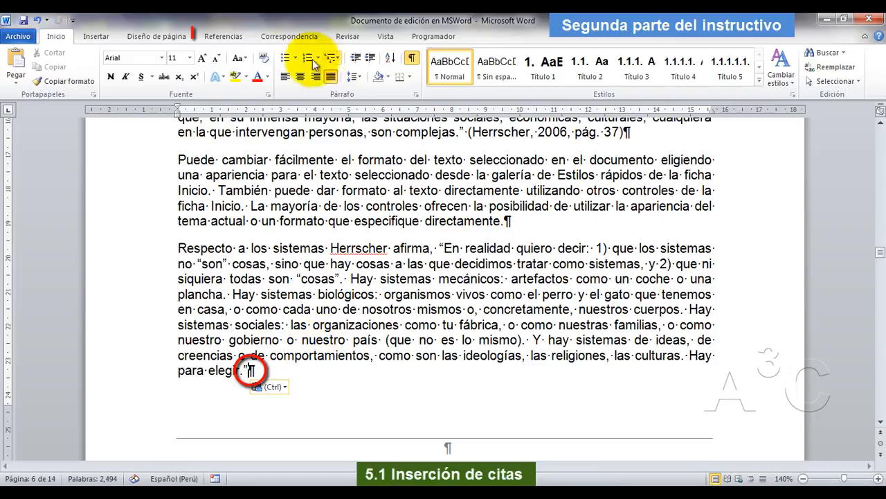
Insert a citation at the end of the third quotation using the existing source "Pensamiento sistémico" (2006).
click(224, 36)
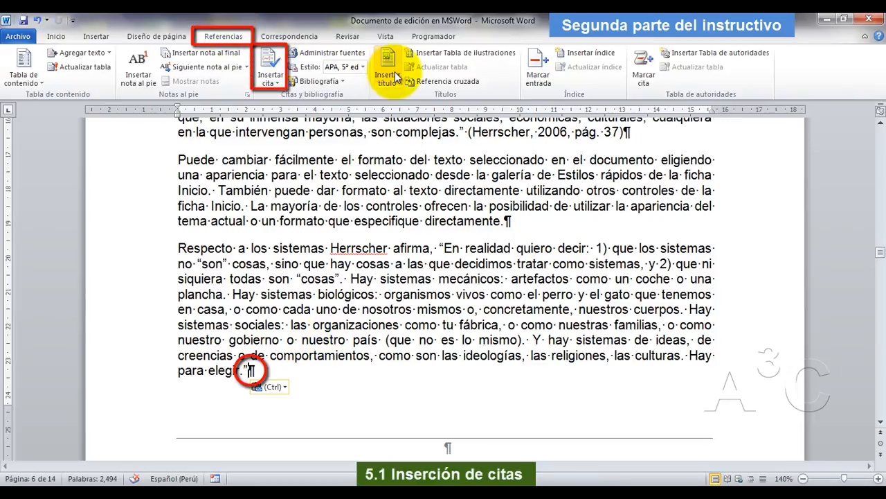
click(275, 81)
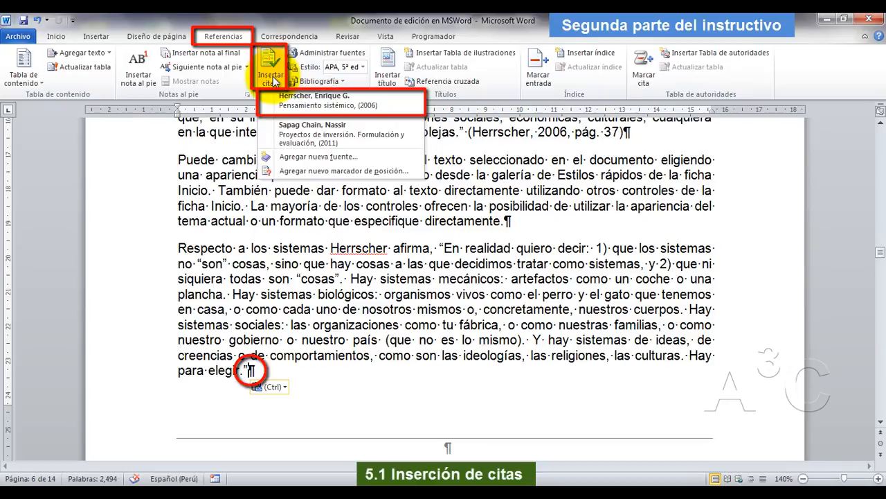
click(318, 103)
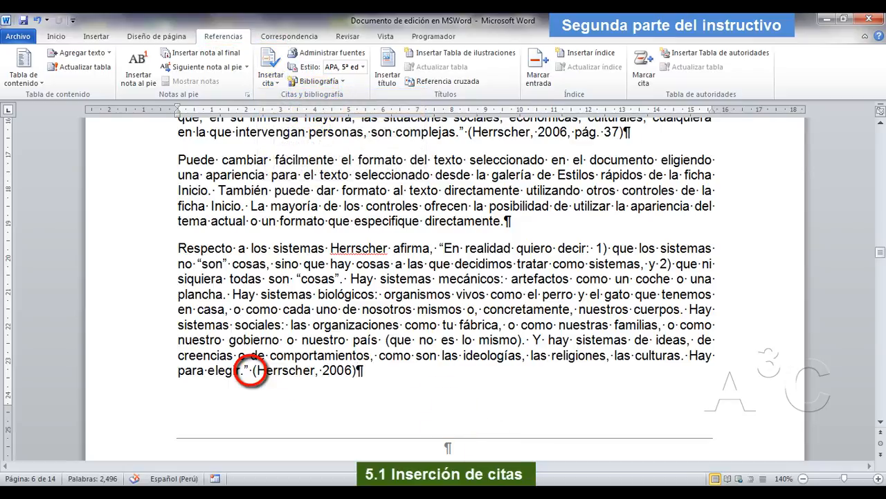
Look up the third quotation's page in the PDF and edit its citation in Word to page 41.
key(alt+Tab)
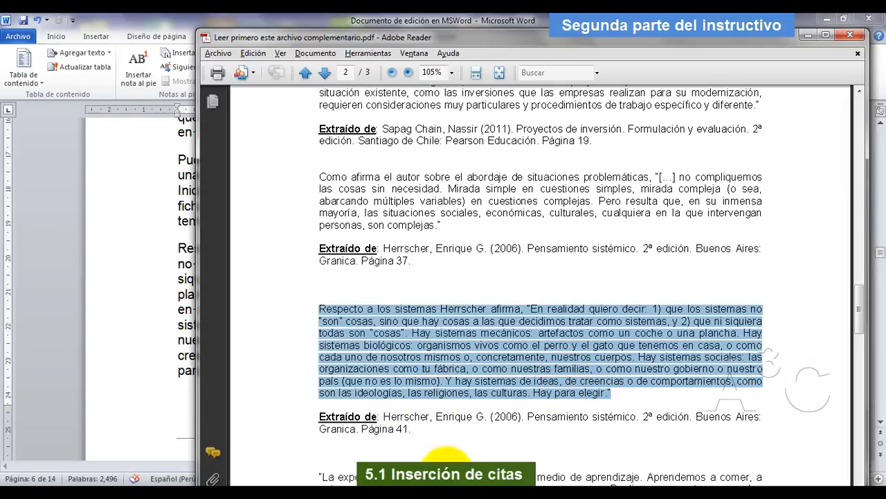
key(alt+Tab)
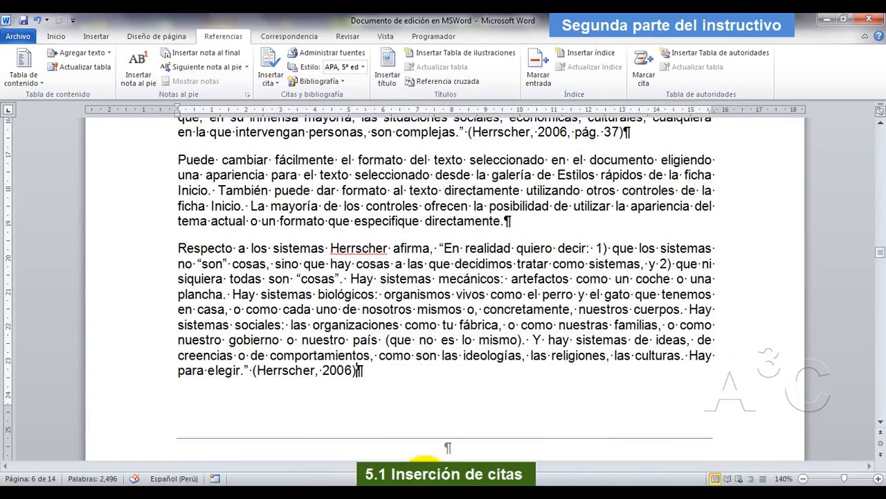
click(345, 375)
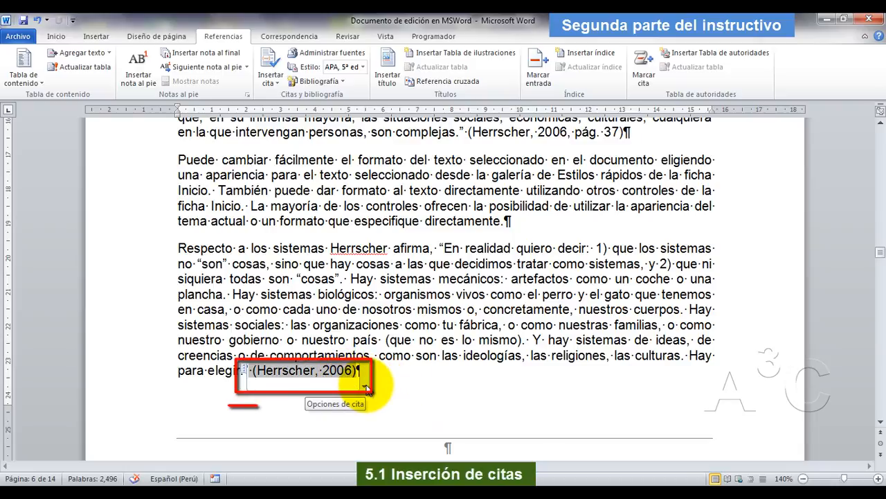
click(364, 386)
click(318, 401)
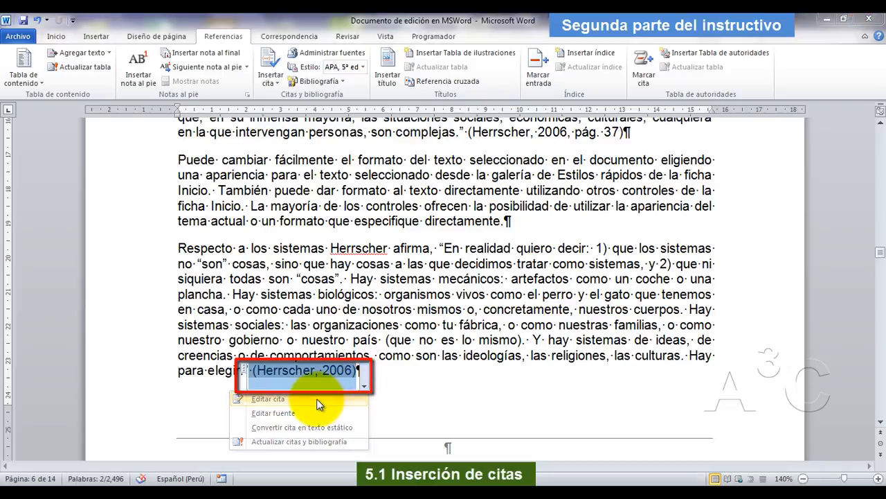
text(41)
click(415, 280)
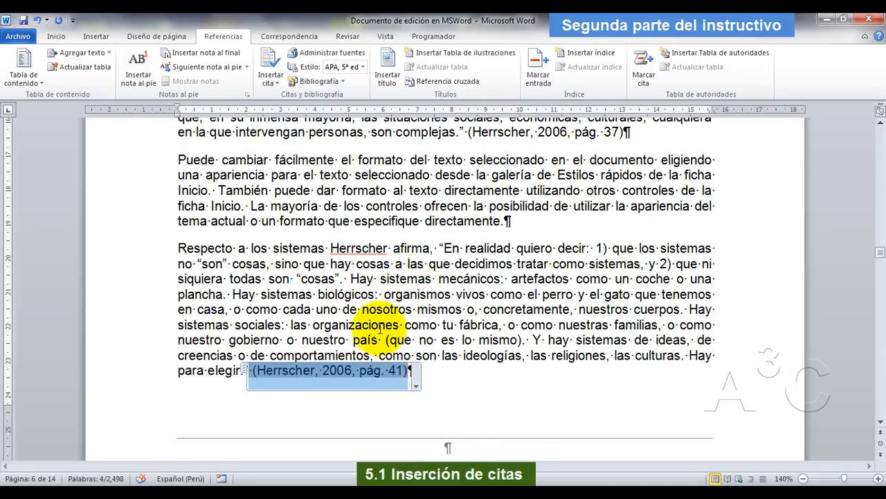
key(alt+Tab)
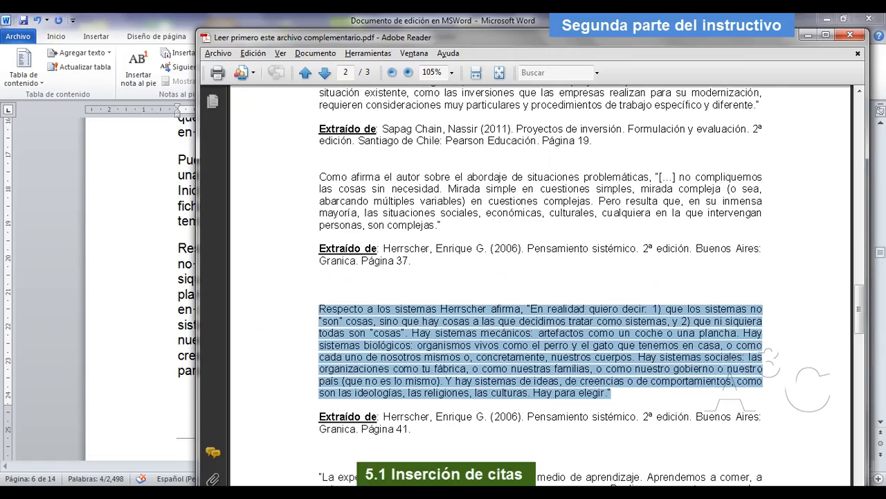
key(alt+Tab)
click(394, 324)
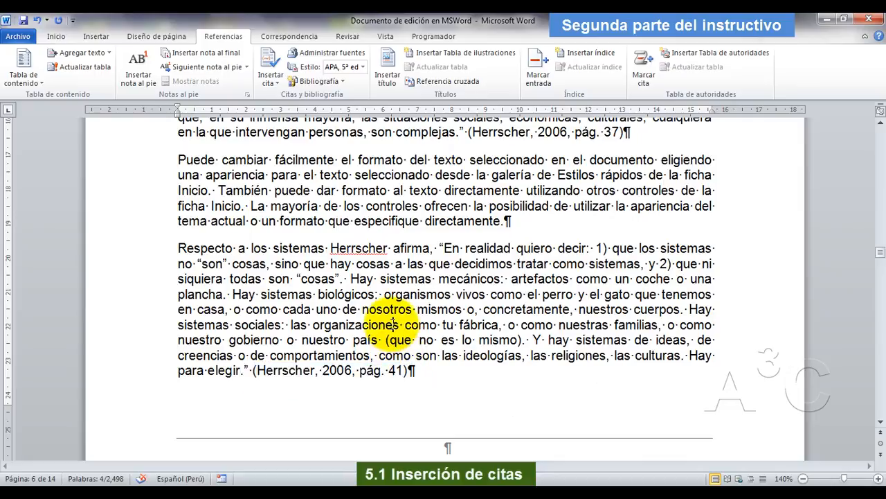
Switch to the Adobe Reader PDF and copy the fourth quotation's page 2 text, from "La experiencia directa" to "nuestra eficacia.".
scroll(393, 324, down, 10)
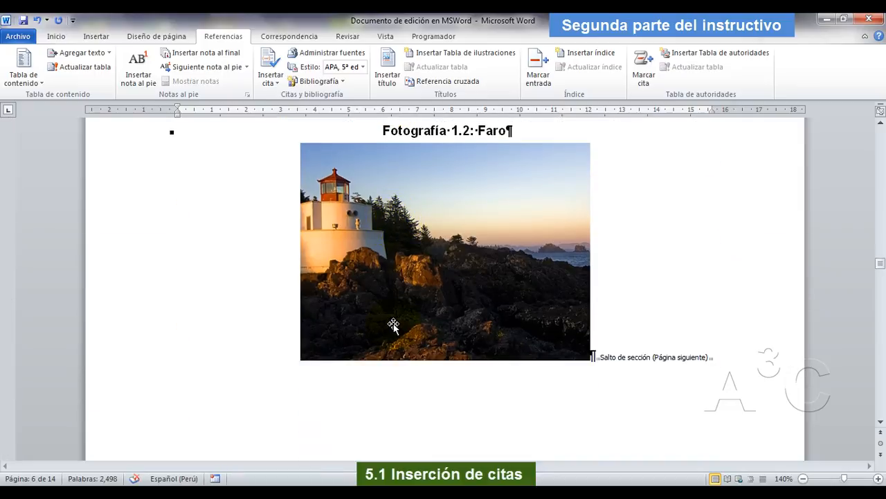
key(alt+Tab)
scroll(445, 354, down, 5)
scroll(445, 354, down, 8)
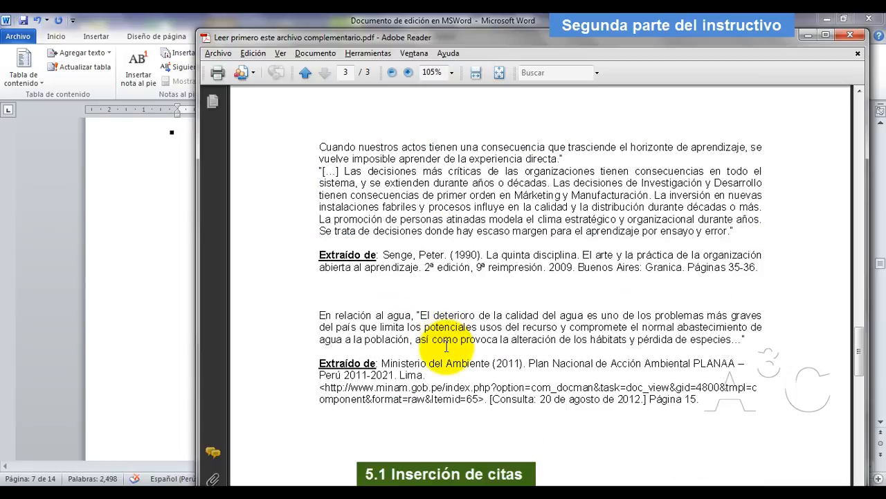
scroll(446, 355, up, 7)
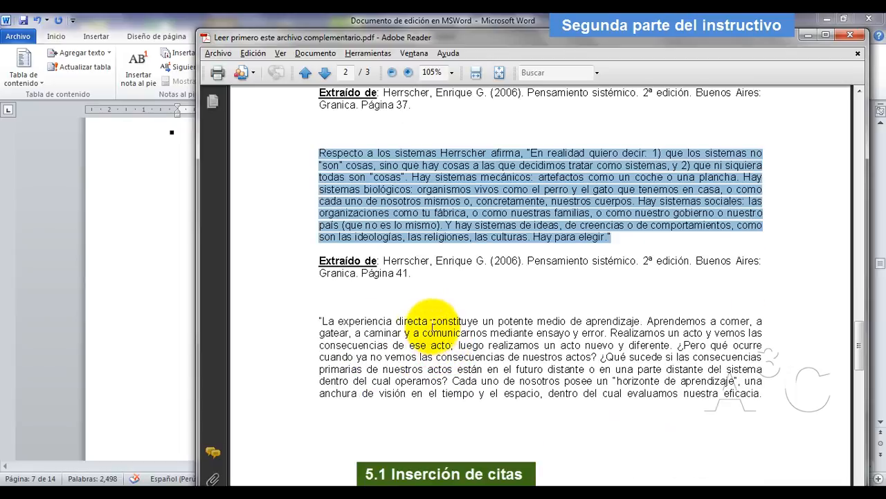
drag(316, 321, 765, 399)
key(super+c)
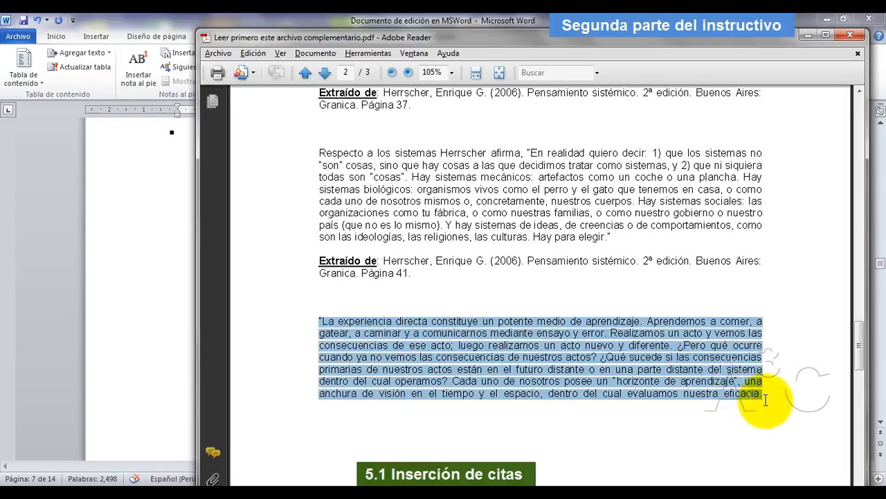
right_click(569, 361)
click(597, 369)
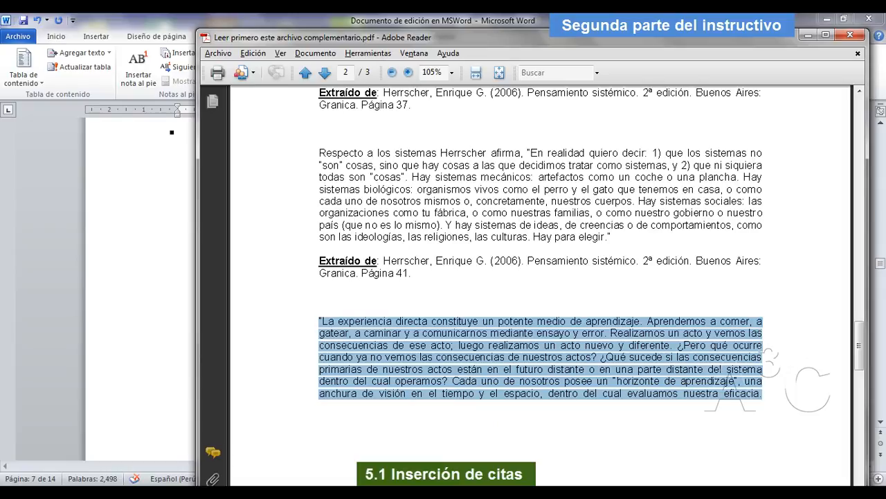
Switch to Word and add an empty paragraph at the end of section 2.1, just before the "Características" heading.
click(380, 424)
scroll(392, 353, down, 5)
scroll(389, 347, down, 5)
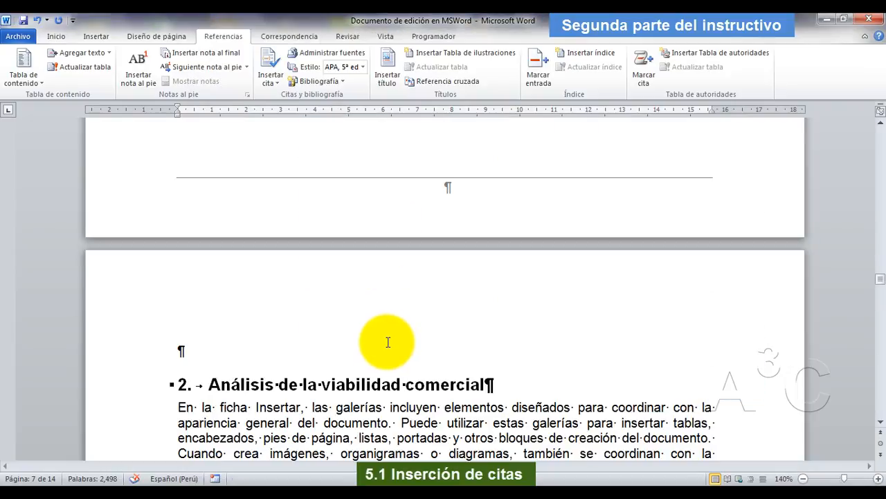
scroll(389, 342, down, 1)
scroll(388, 339, down, 4)
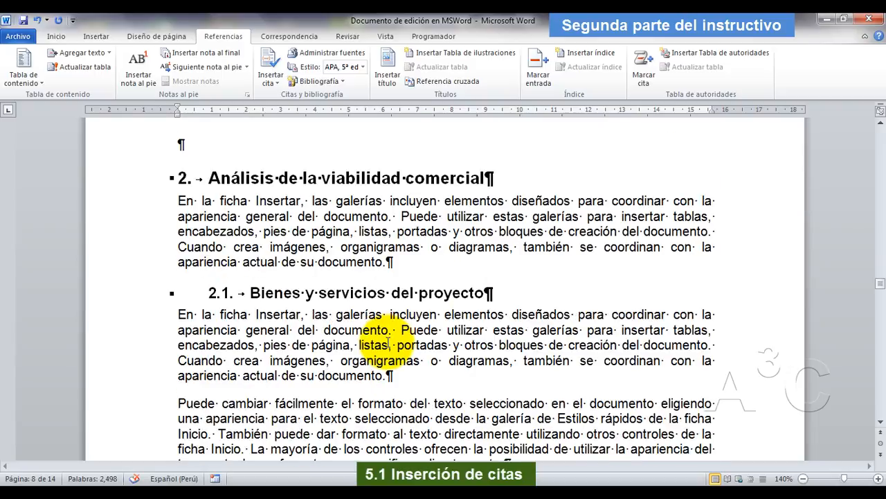
scroll(389, 340, down, 2)
scroll(388, 340, up, 5)
scroll(389, 338, down, 15)
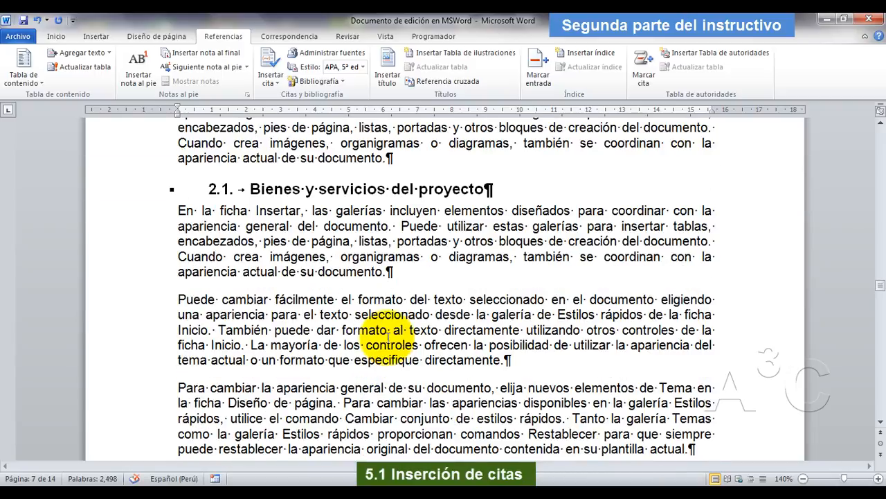
scroll(359, 318, up, 2)
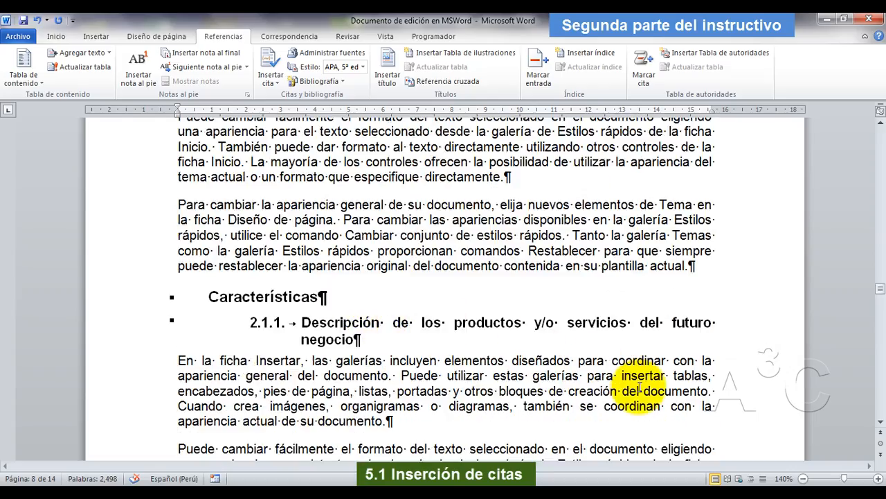
click(693, 266)
key(Return)
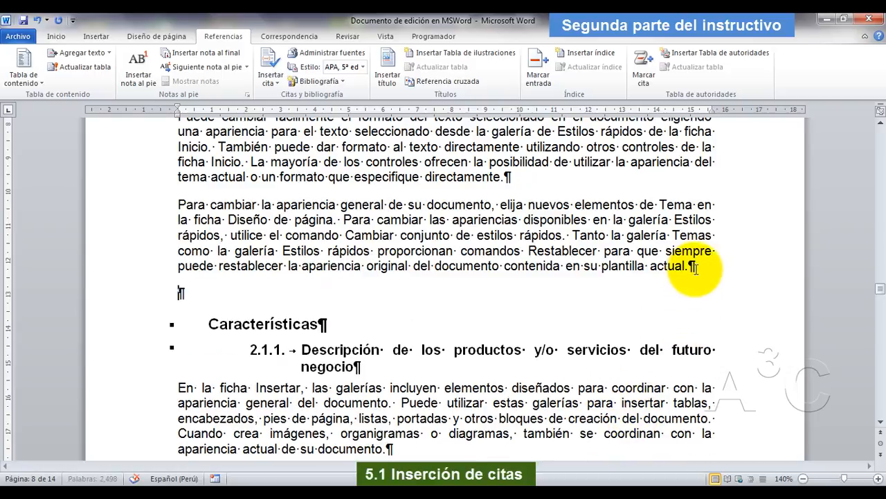
Paste the copied first part of the fourth quotation as text only and start a new paragraph below it.
click(56, 36)
click(18, 83)
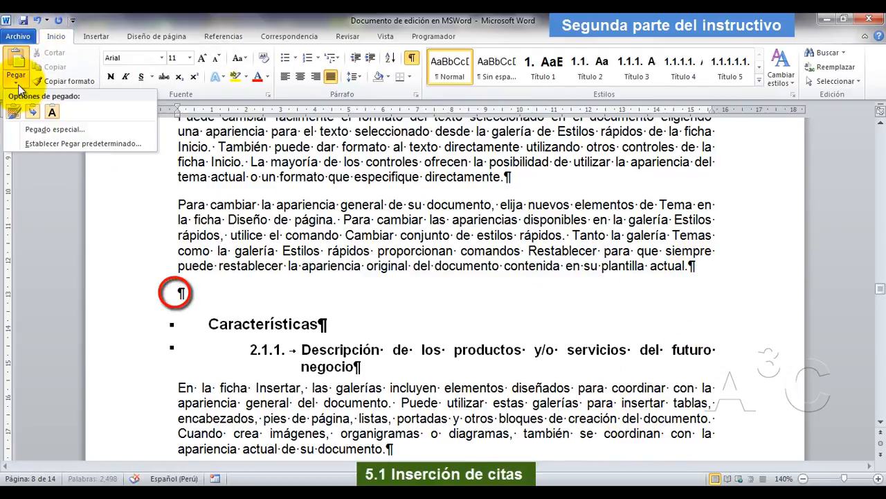
click(53, 115)
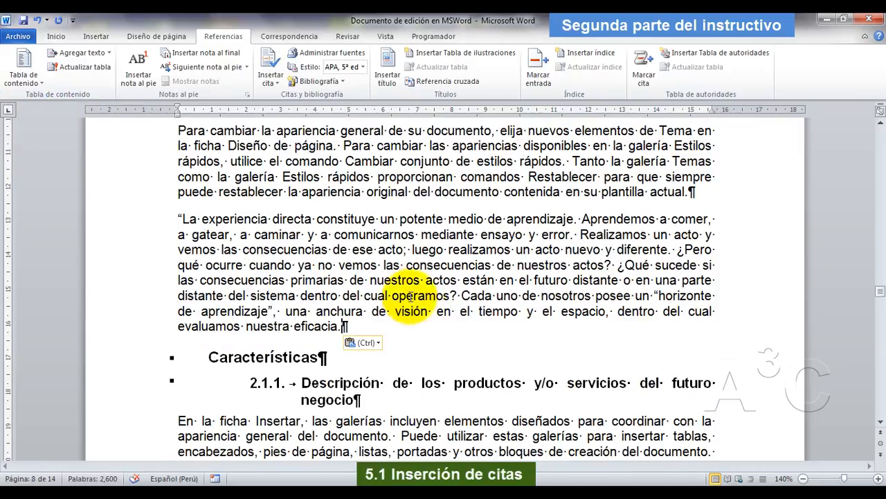
key(Return)
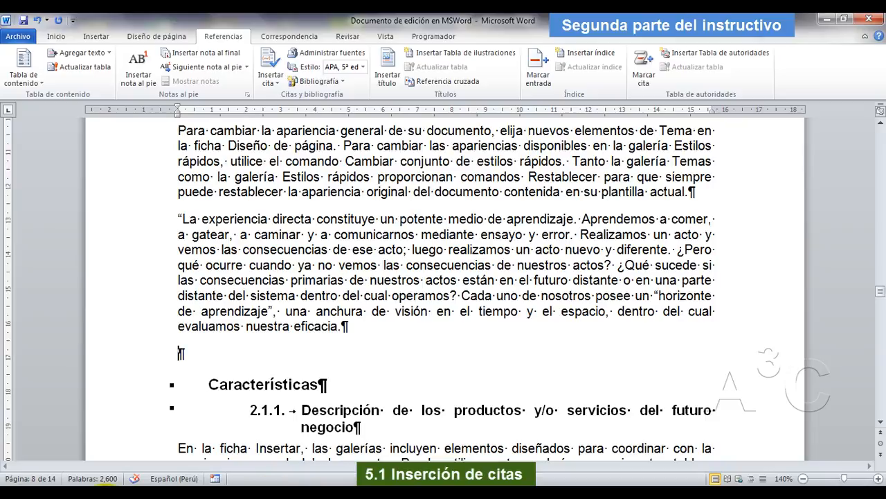
Switch to the Adobe Reader PDF and copy the rest of the fourth quotation, from "Cuando nuestros actos" to "ensayo y error.".
click(105, 497)
double_click(698, 122)
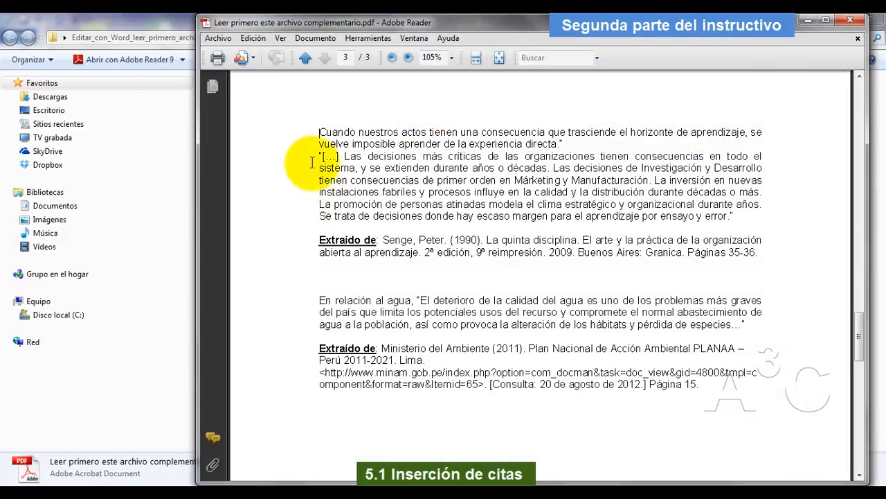
drag(319, 131, 732, 221)
right_click(578, 182)
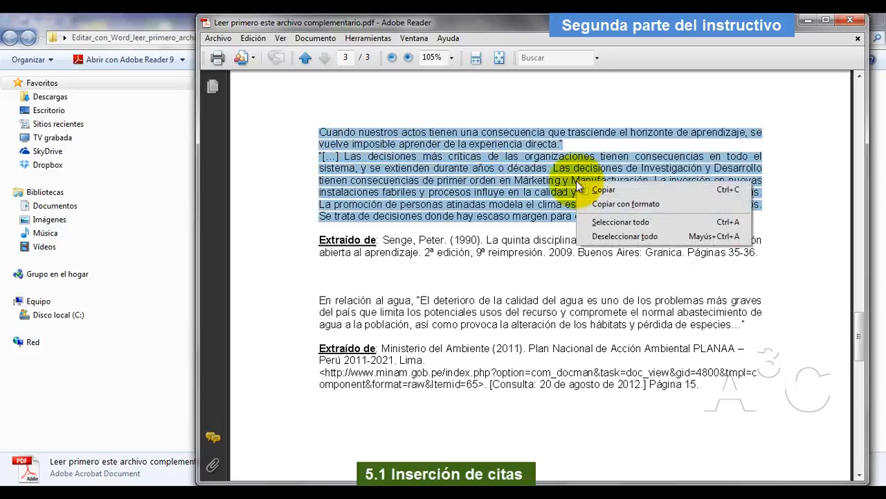
click(602, 191)
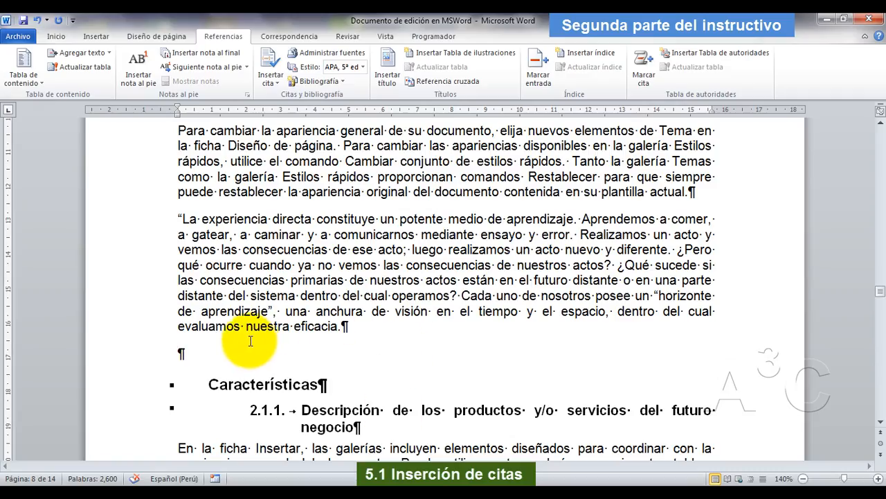
Switch to Word and paste the rest of the fourth quotation as text only into the empty paragraph before "Características".
click(56, 36)
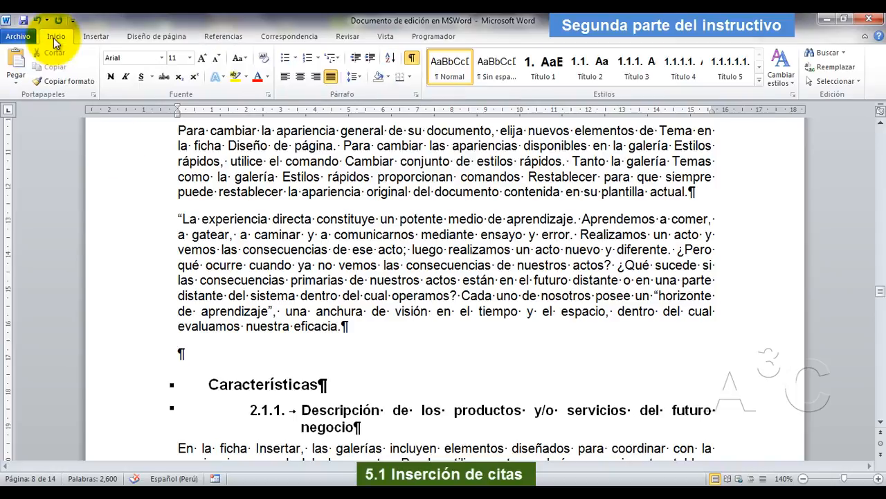
click(16, 85)
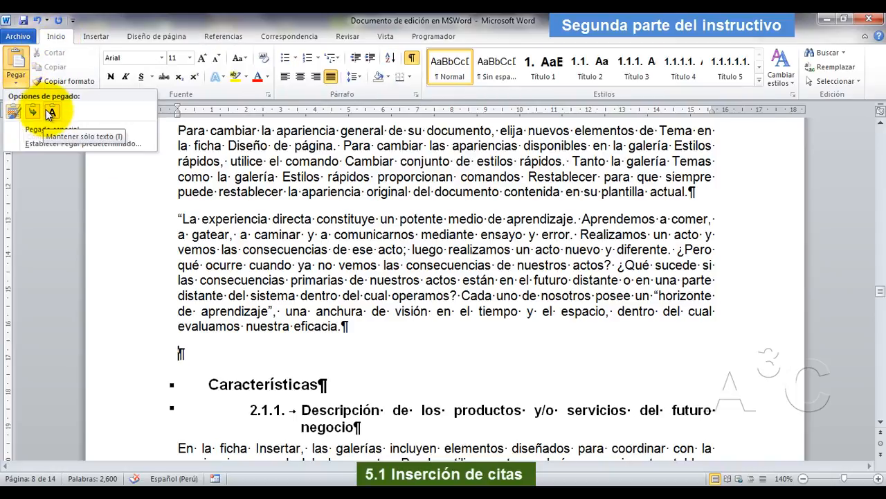
click(32, 111)
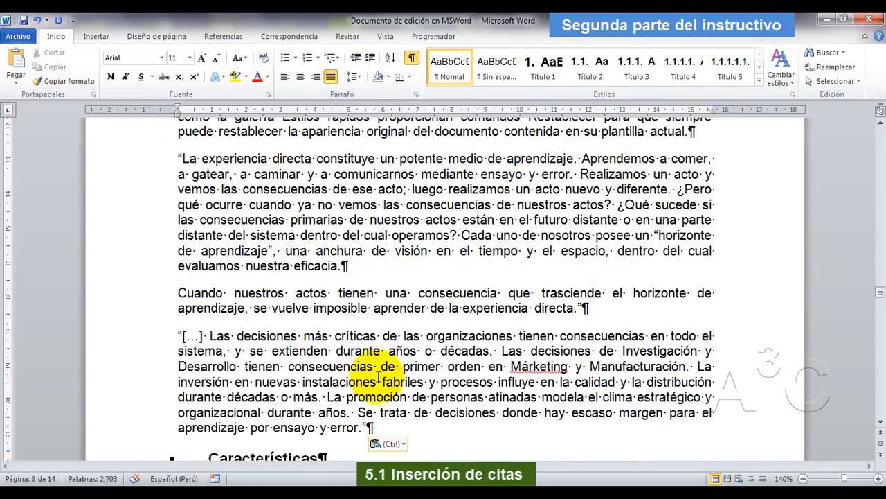
scroll(378, 377, down, 1)
scroll(321, 362, up, 2)
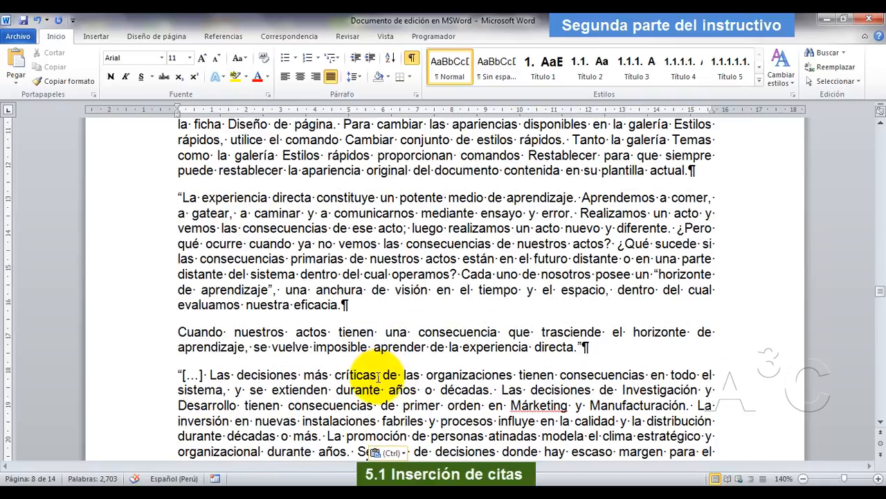
scroll(262, 287, down, 1)
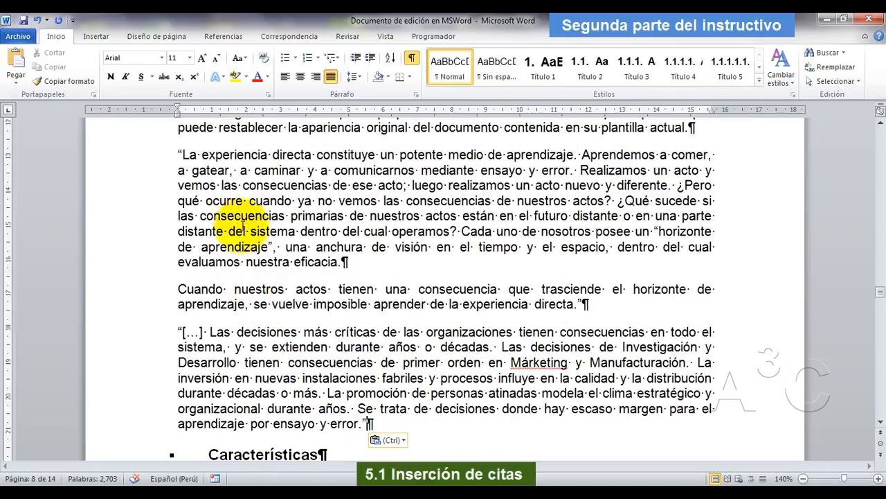
Indent all three paragraphs of the fourth quotation about 1.25 cm from the left margin and reduce their font size to 10.
drag(177, 155, 390, 419)
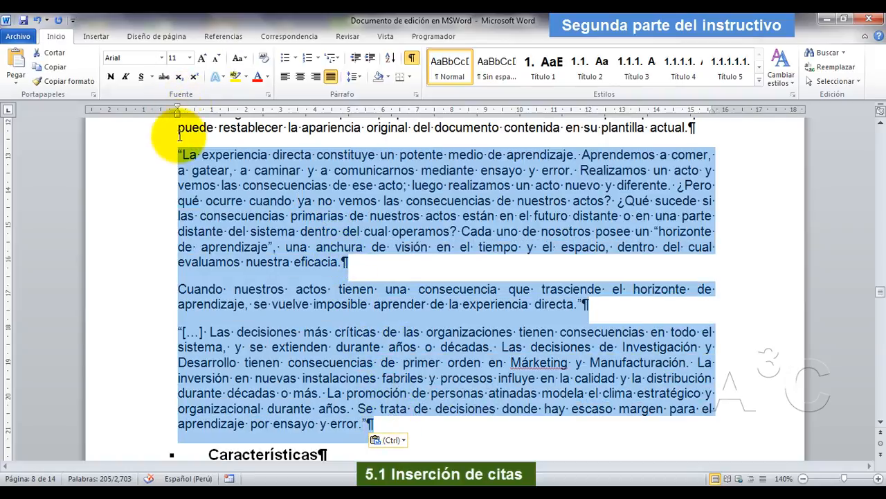
drag(177, 114, 220, 120)
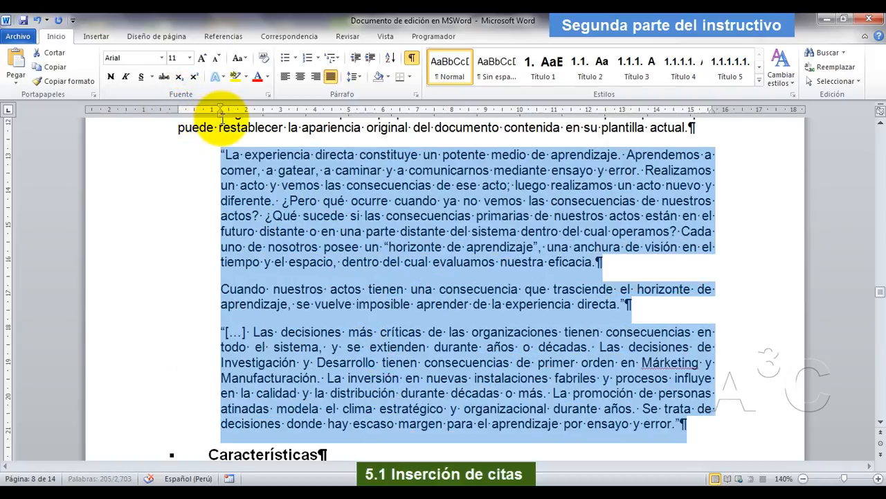
click(216, 58)
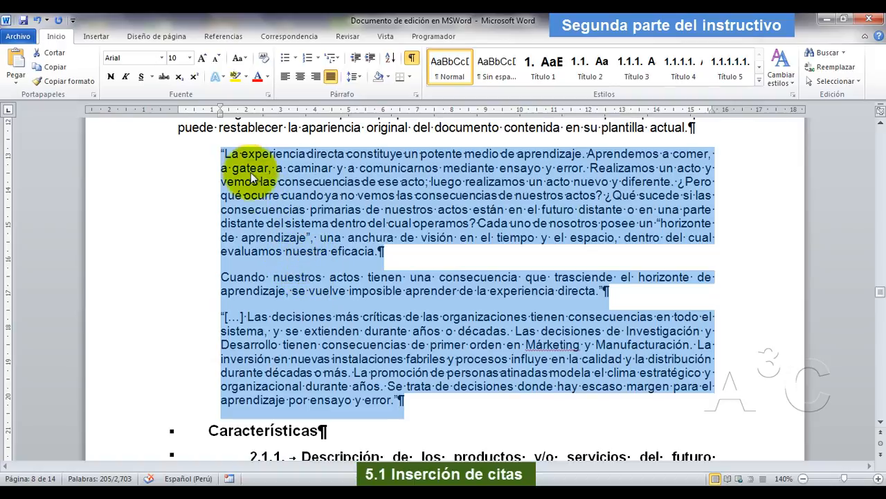
click(222, 154)
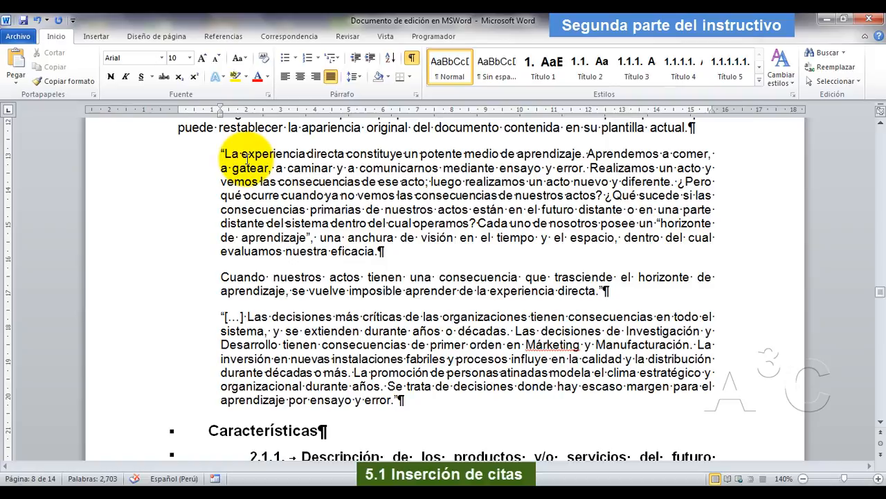
Start a new book source for a citation at the end of the fourth quotation and enter the author's full name.
scroll(377, 311, down, 2)
click(403, 336)
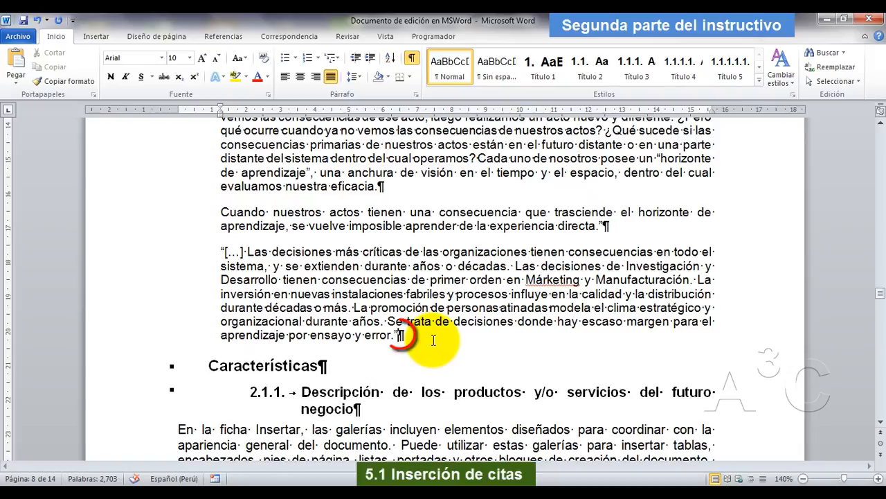
click(227, 38)
click(271, 72)
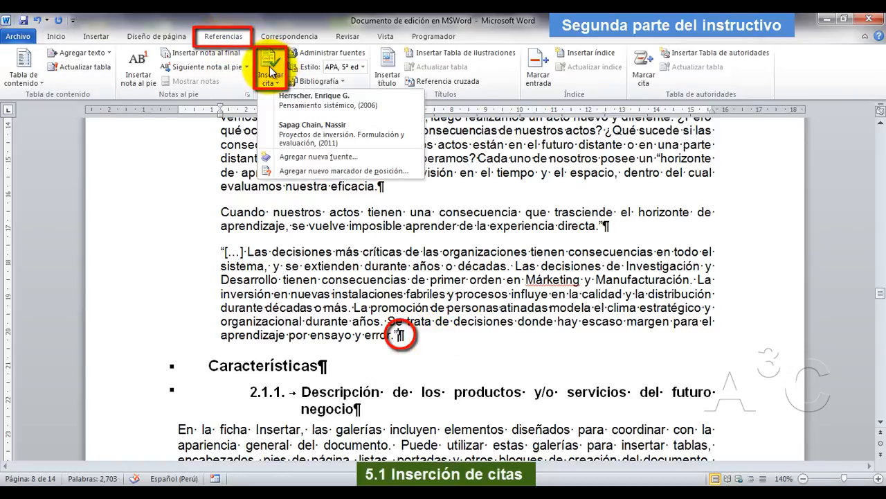
click(294, 157)
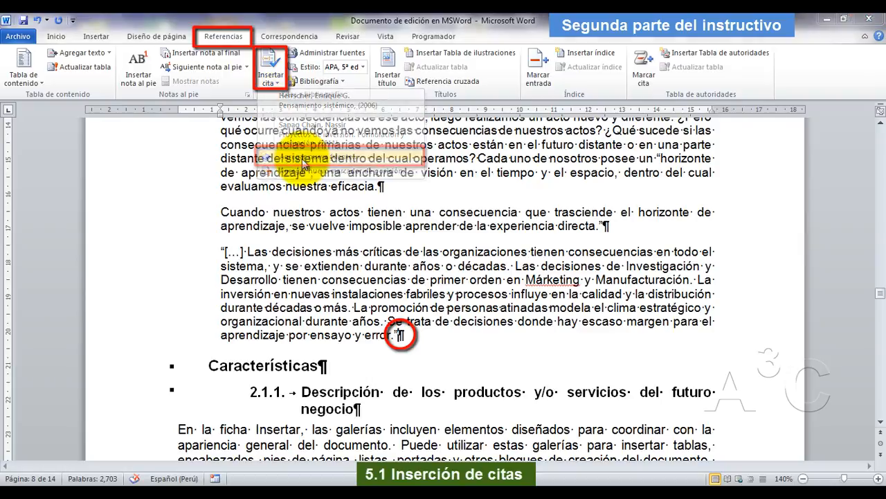
click(352, 149)
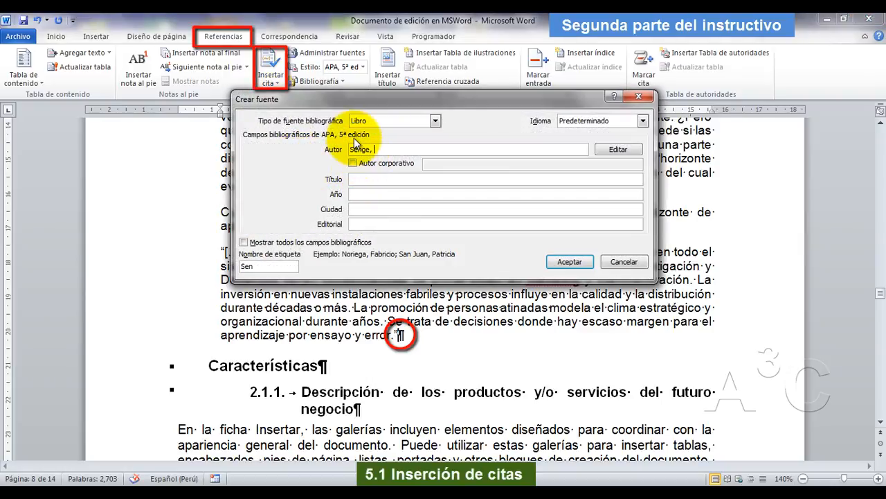
key(Tab)
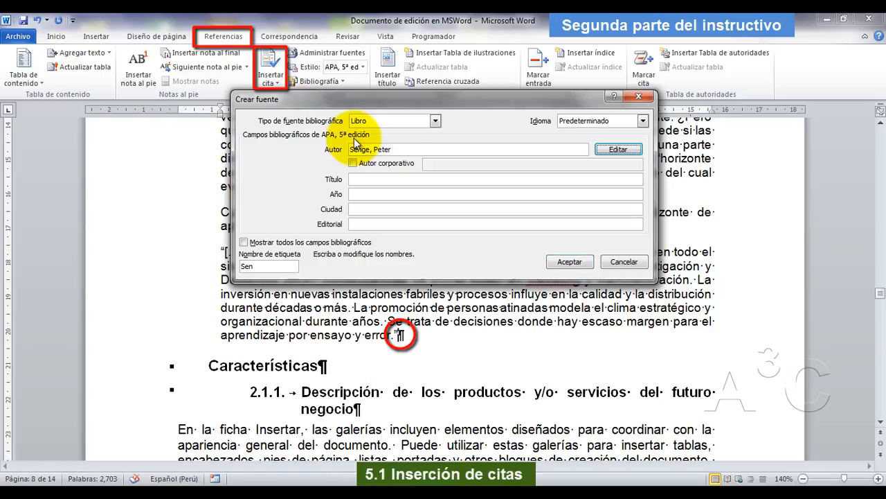
Copy the title "La quinta disciplina. El arte y la práctica de la organización abierta al aprendizaje" from the PDF into the new source's title.
click(357, 180)
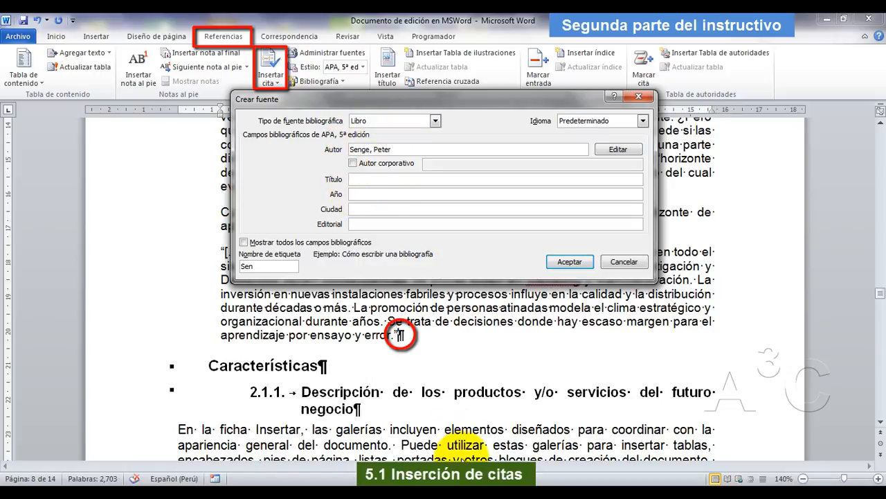
click(463, 491)
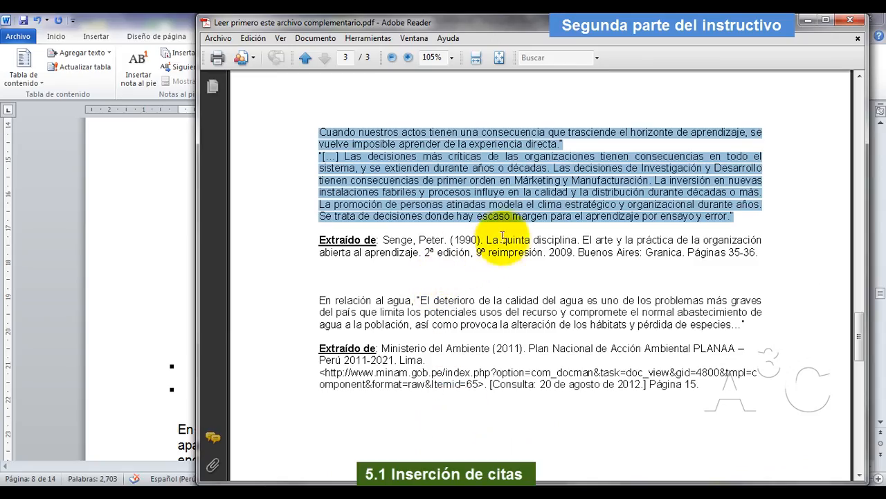
drag(487, 239, 418, 252)
right_click(417, 252)
click(447, 267)
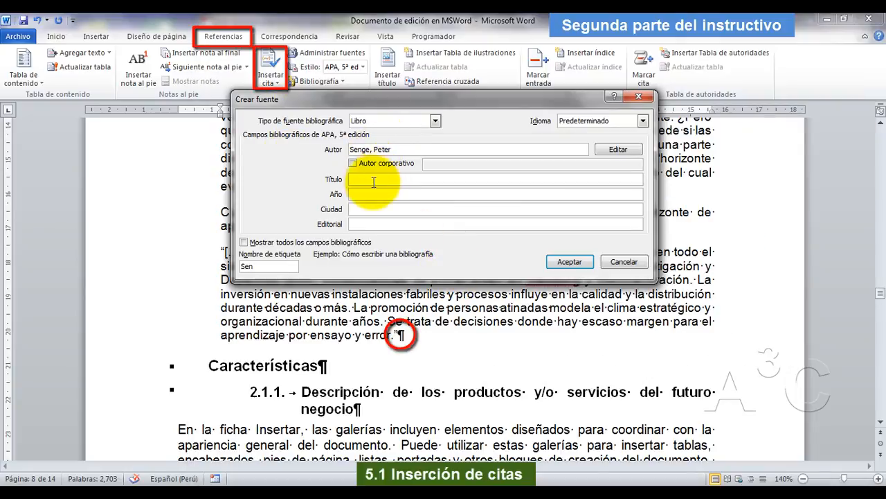
right_click(366, 178)
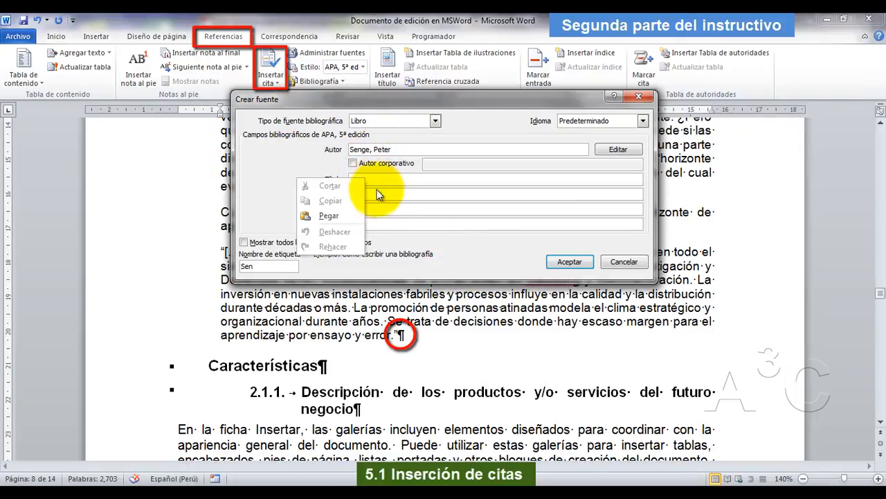
click(339, 212)
click(365, 194)
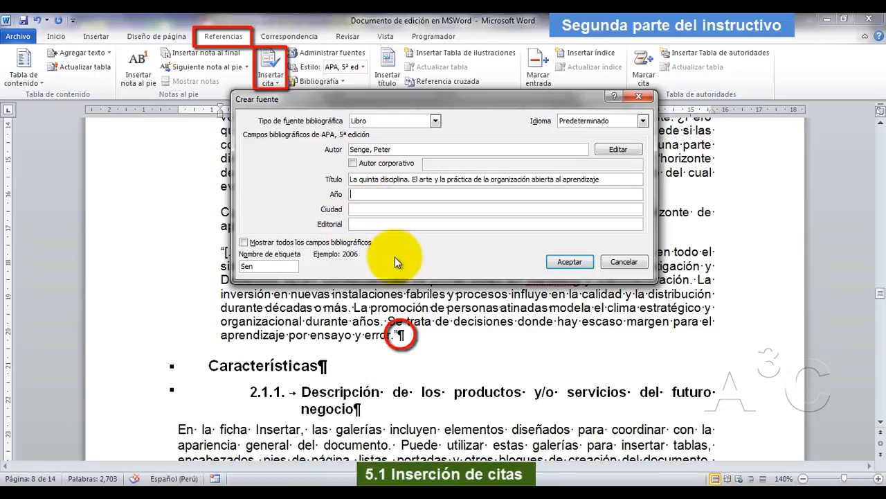
Complete the new book source with year 2009, city Buenos Aires and publisher Granica, checking the PDF reference, and insert its citation.
key(alt+Tab)
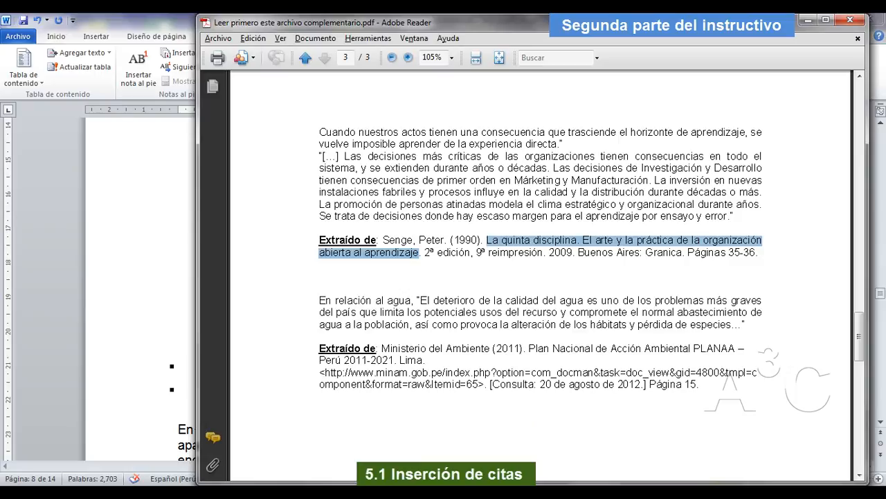
key(alt+Tab)
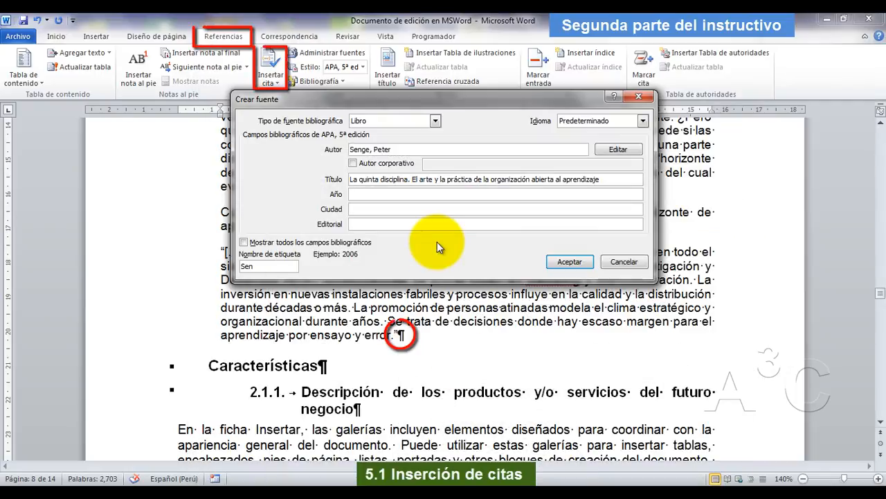
text(2009)
key(Tab)
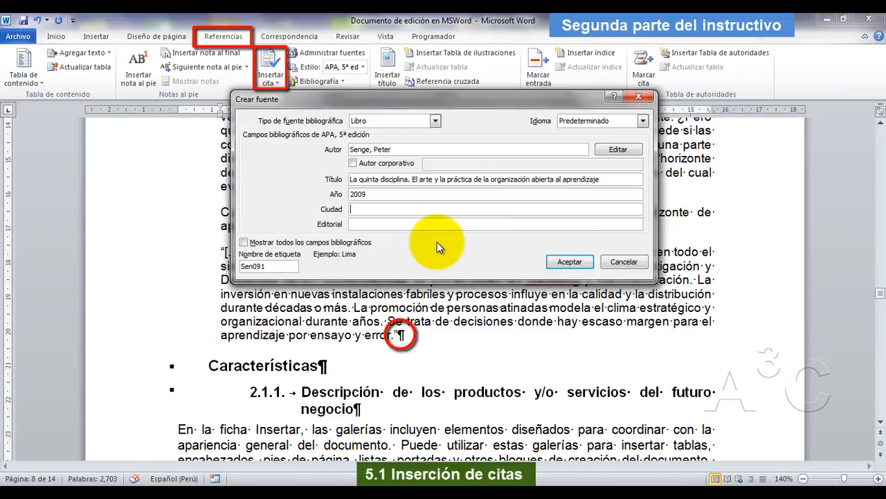
text(Buenos Aires)
key(Tab)
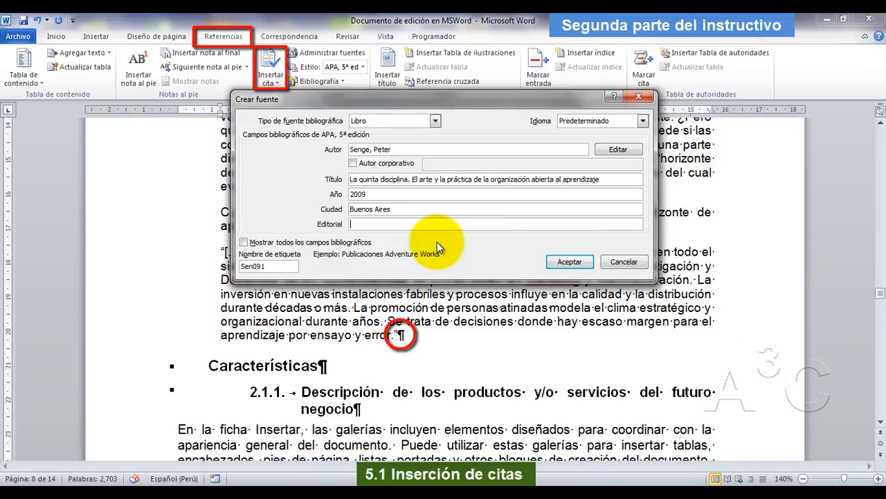
text(Granica)
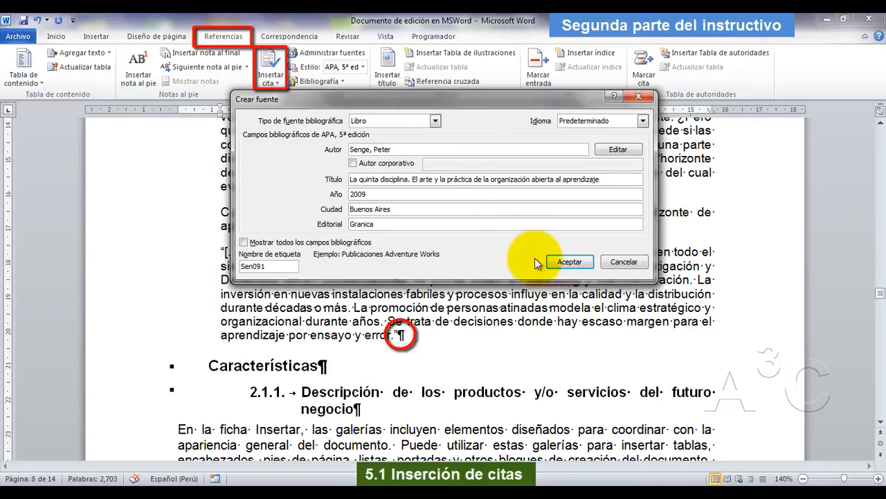
click(574, 265)
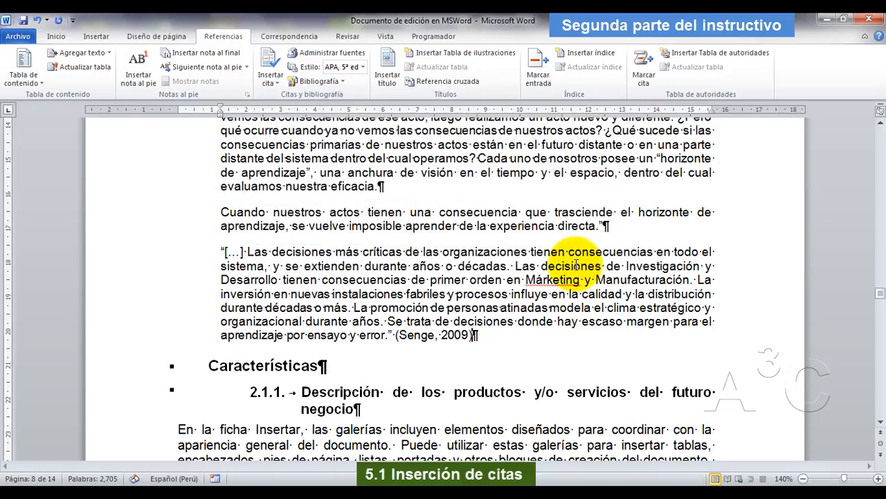
Check the page range in the PDF reference and add pages 35-36 to the citation at the end of the fourth quotation.
key(alt+Tab)
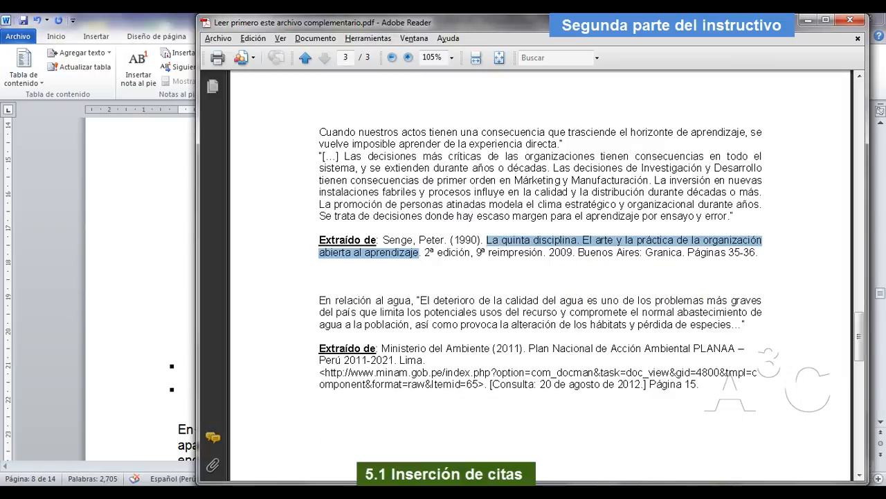
key(super+Down)
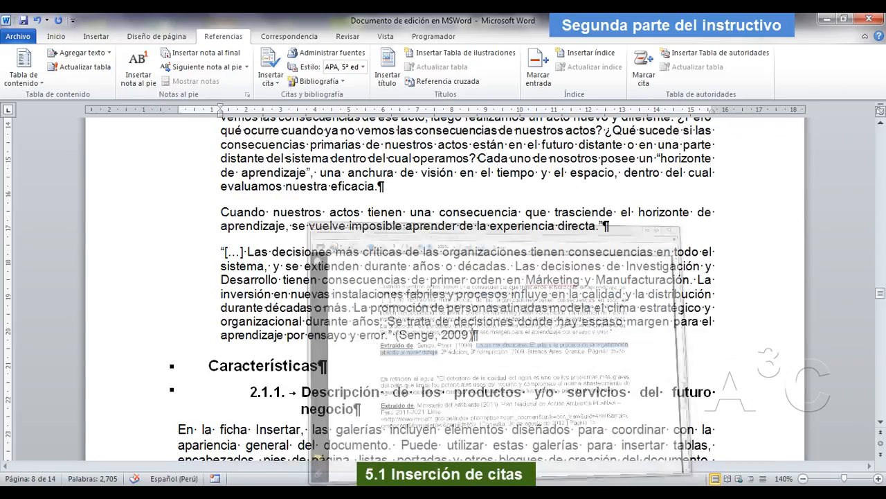
click(450, 336)
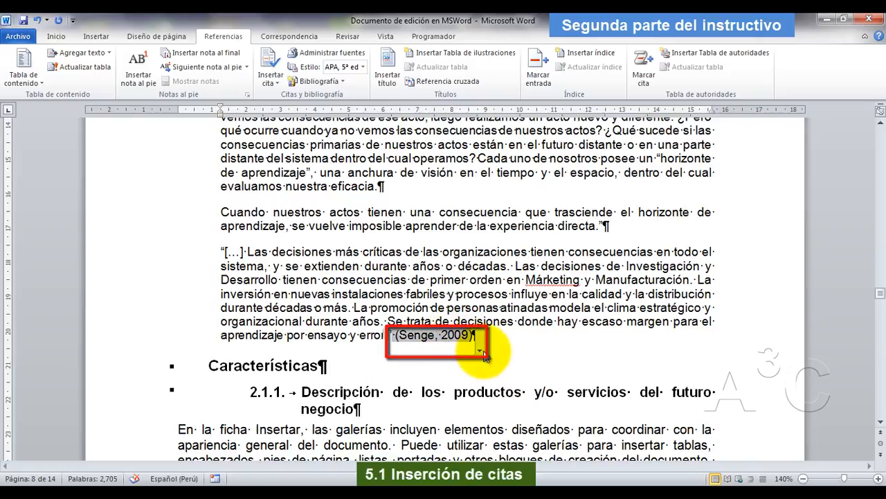
click(481, 353)
click(482, 355)
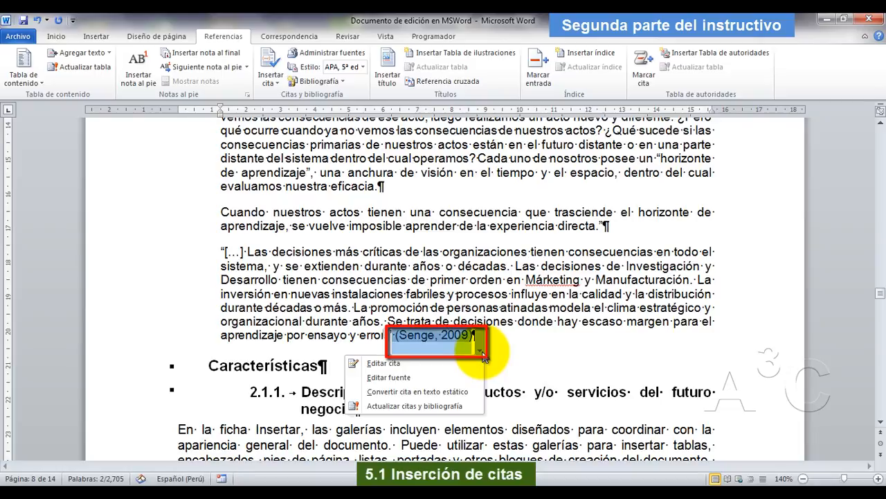
click(421, 360)
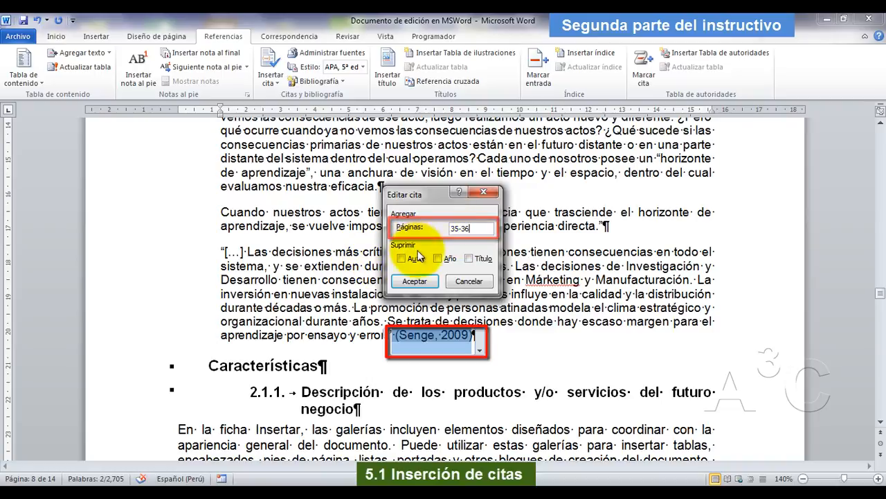
click(421, 281)
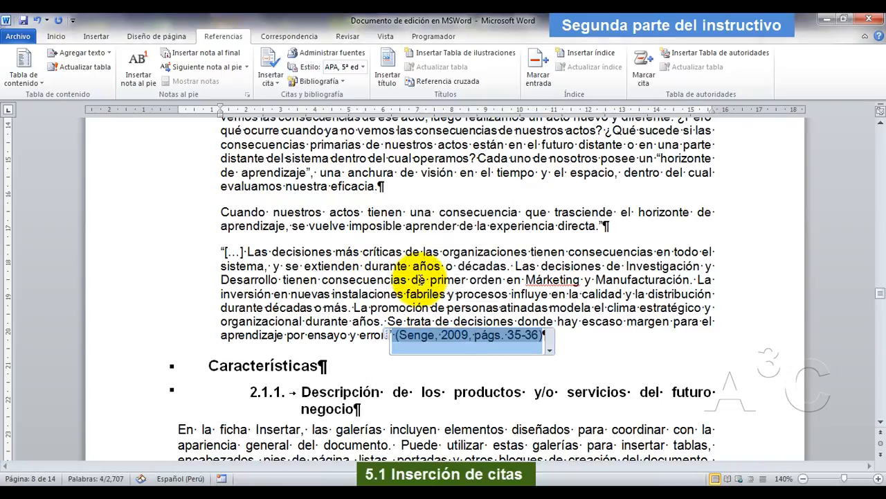
click(303, 336)
Place the insertion point in the first empty paragraph under the "Bibliografía" heading.
scroll(302, 336, down, 15)
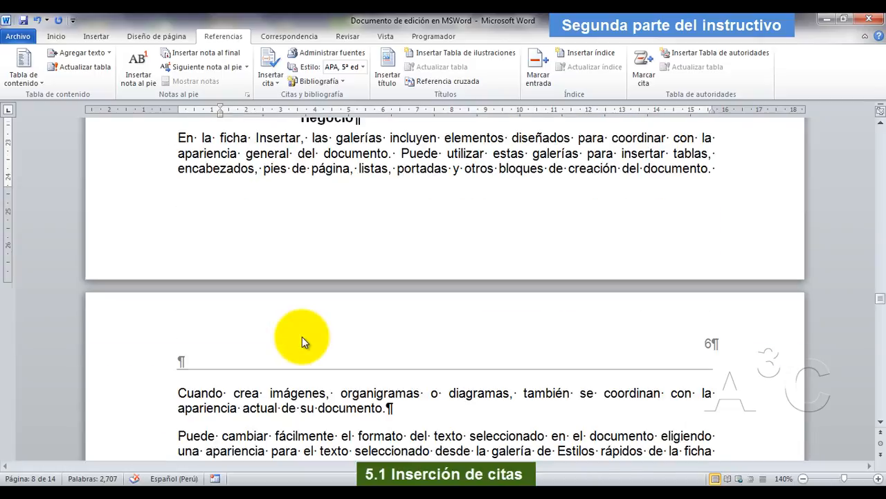
scroll(303, 336, down, 10)
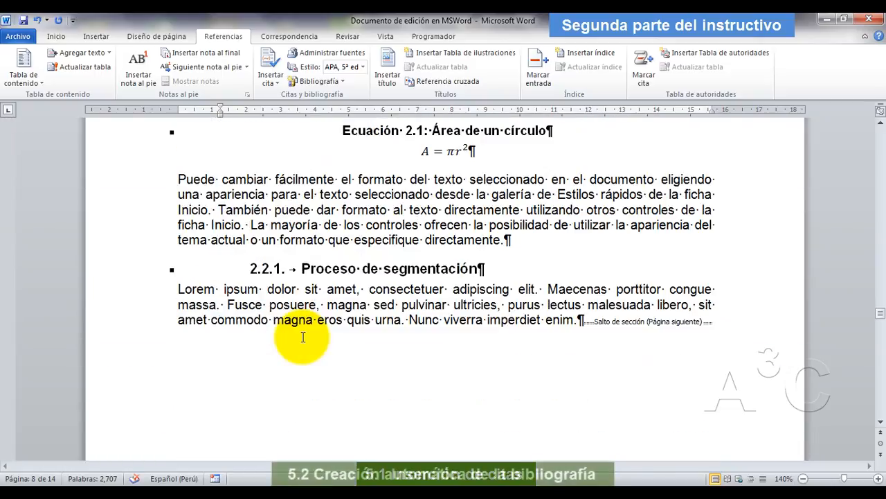
scroll(303, 337, down, 12)
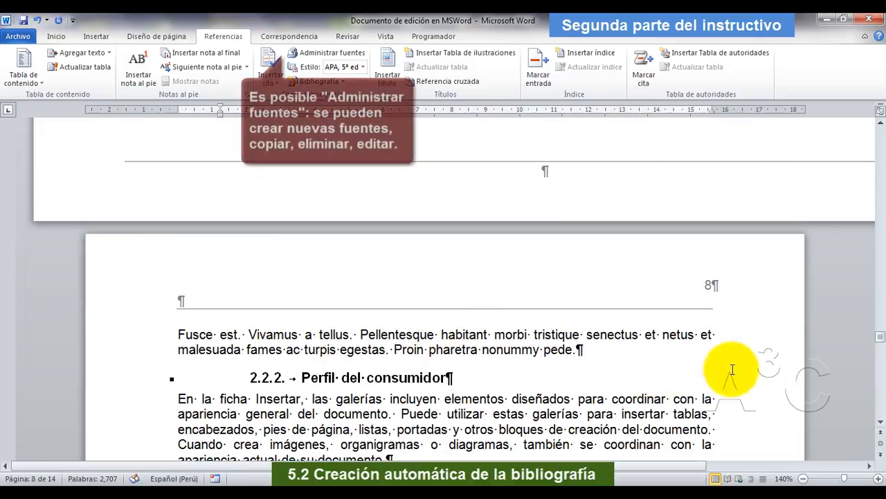
drag(880, 337, 881, 398)
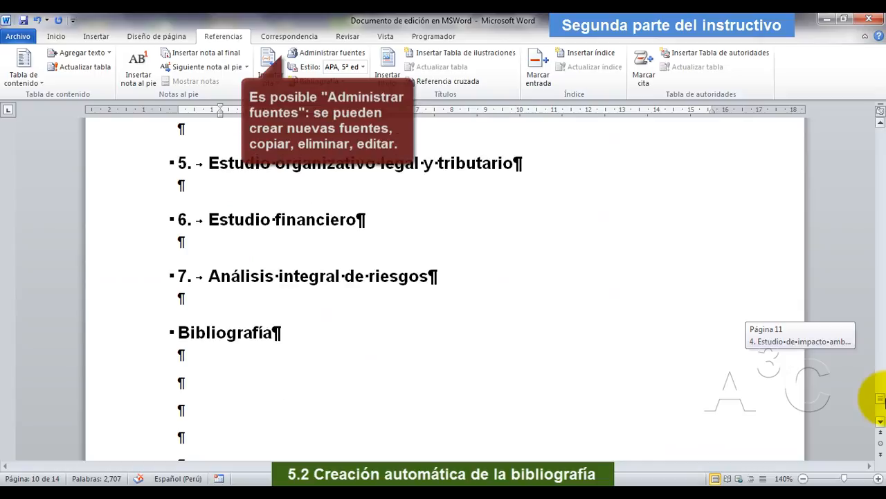
click(188, 360)
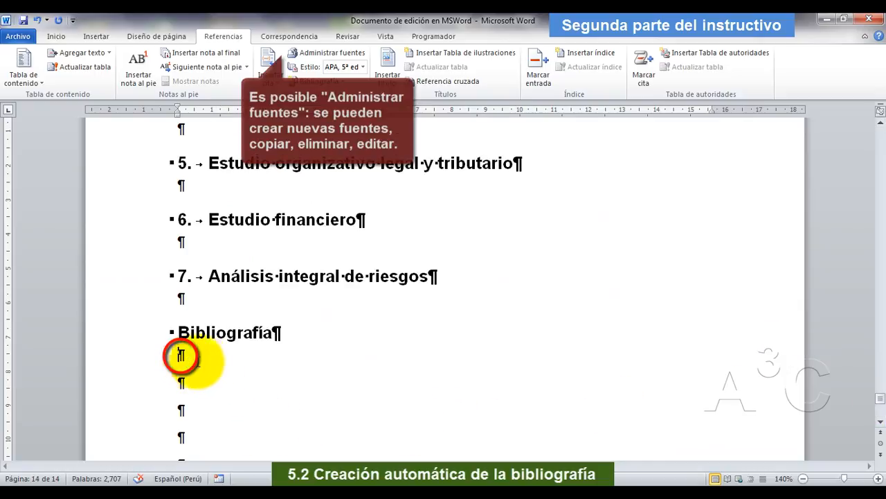
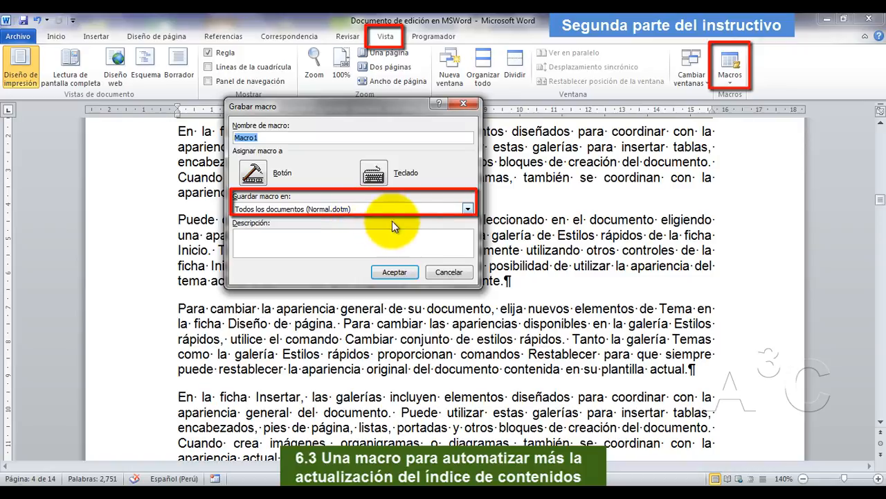
Store the new macro in "Documento de edición en MSWord" and describe it as "Esta macro crea un índice de contenidos automáticamente".
click(468, 212)
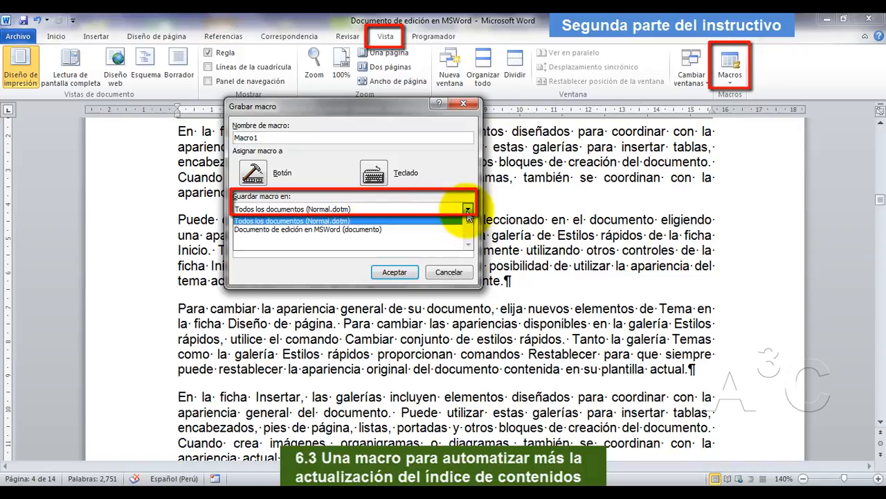
click(327, 230)
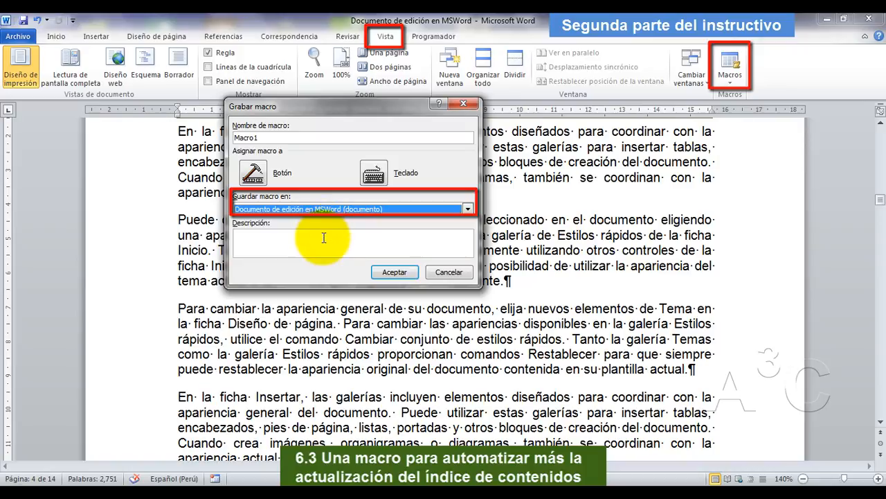
click(320, 235)
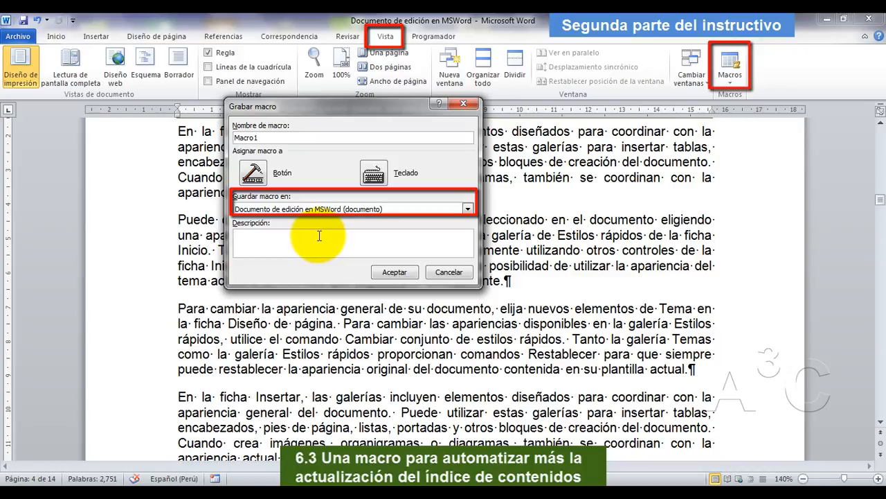
text(Esta)
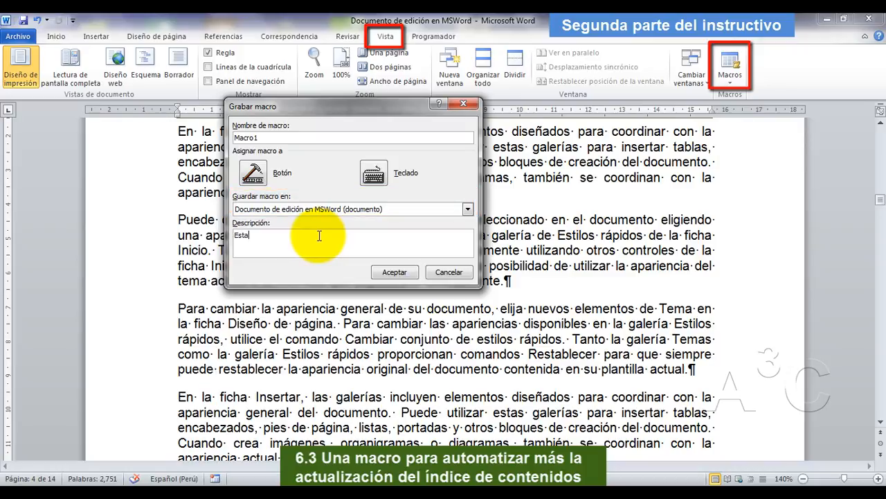
text( macro crea un índice a)
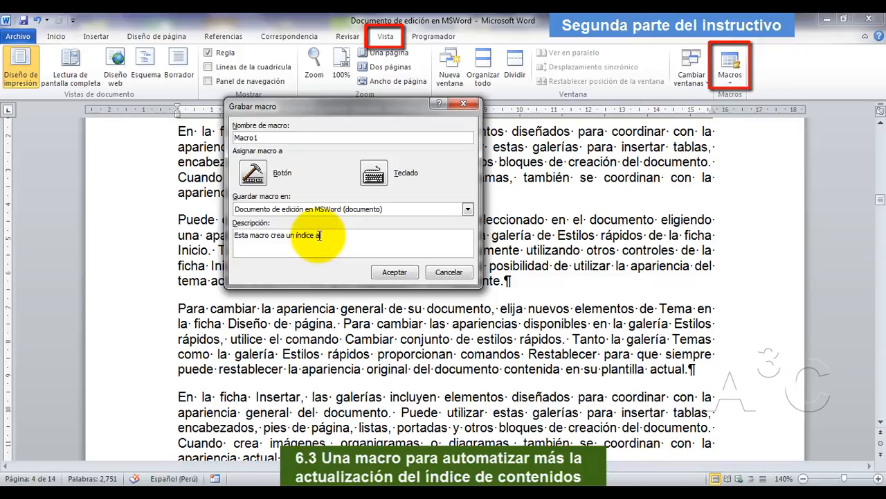
text(utom+aticamente)
key(shift+Right)
key(shift+Right)
text(áde contenido s)
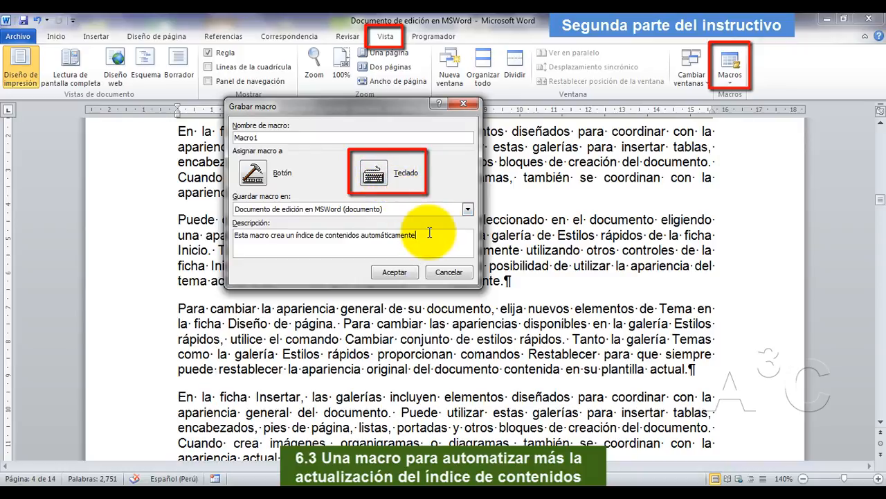
Assign the shortcut Ctrl+L to the macro, saving it in "Documento de edición en MSWord", and start recording.
click(384, 171)
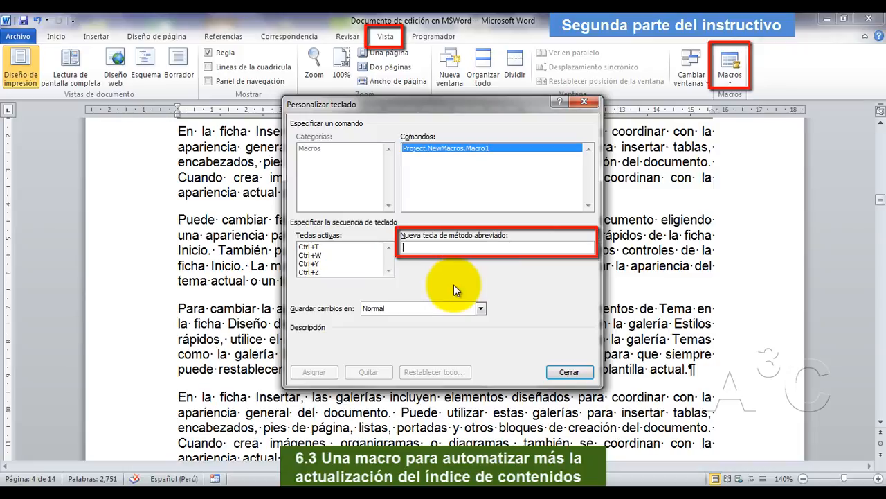
key(ctrl+l)
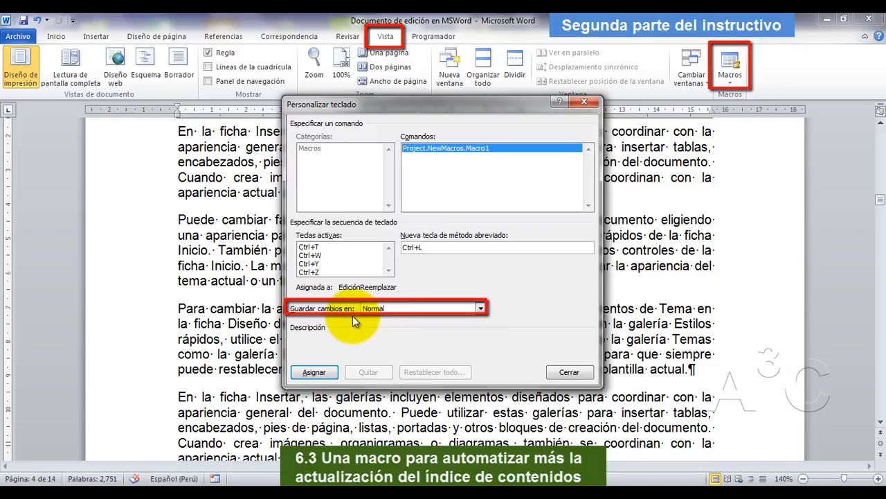
click(481, 310)
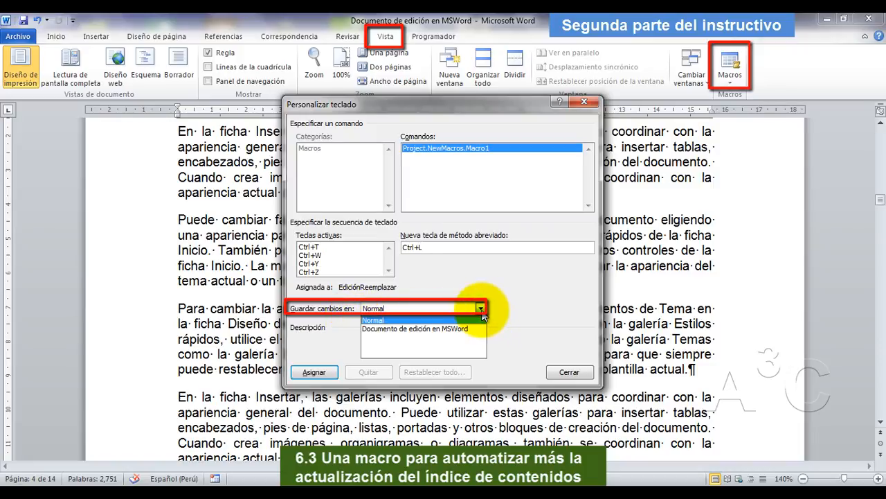
click(463, 330)
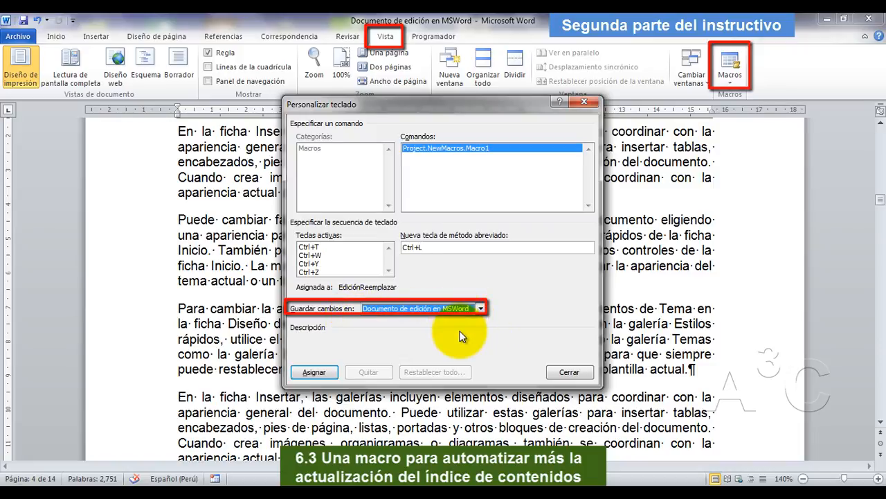
click(315, 373)
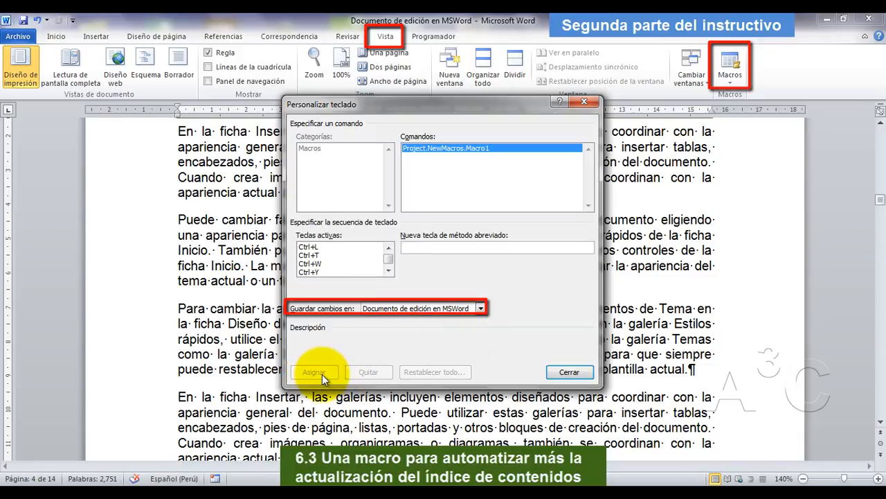
click(579, 376)
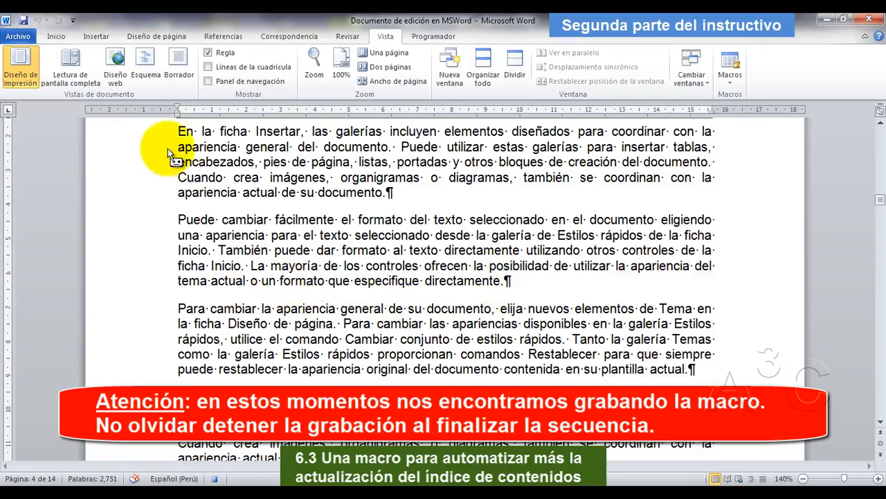
Go to the "Inicio" bookmark above the table of contents while the macro is recording.
click(101, 37)
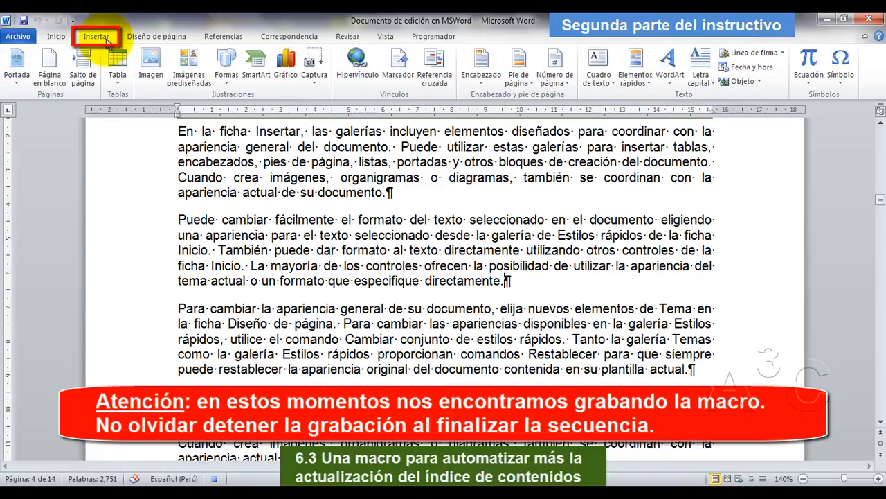
click(401, 80)
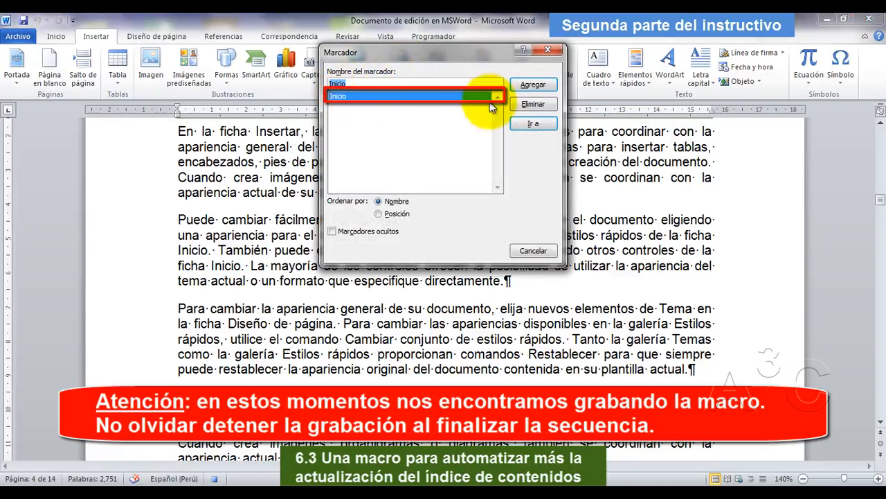
click(538, 124)
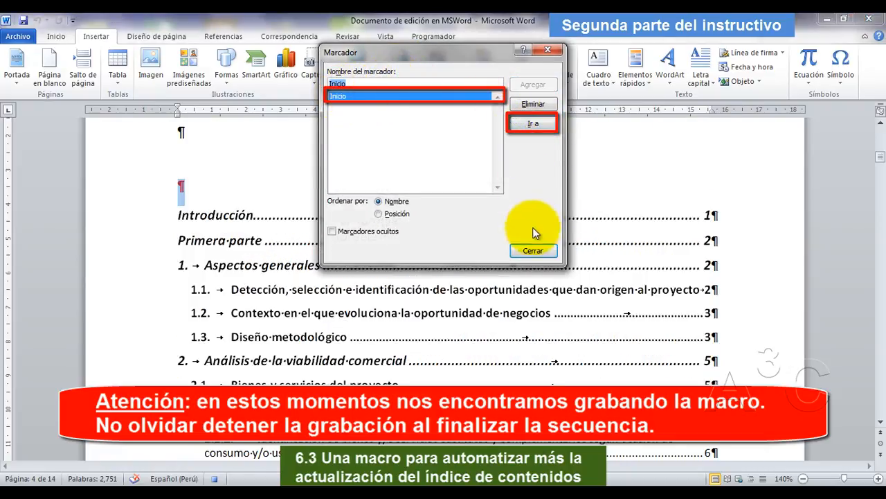
click(533, 251)
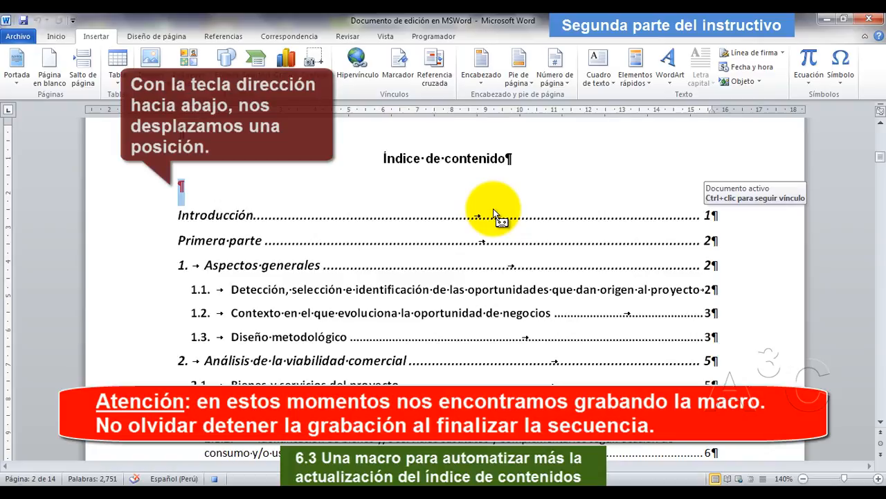
Move one line down into the existing table of contents and replace it with a newly inserted one in the "Estilo personal" format.
key(Down)
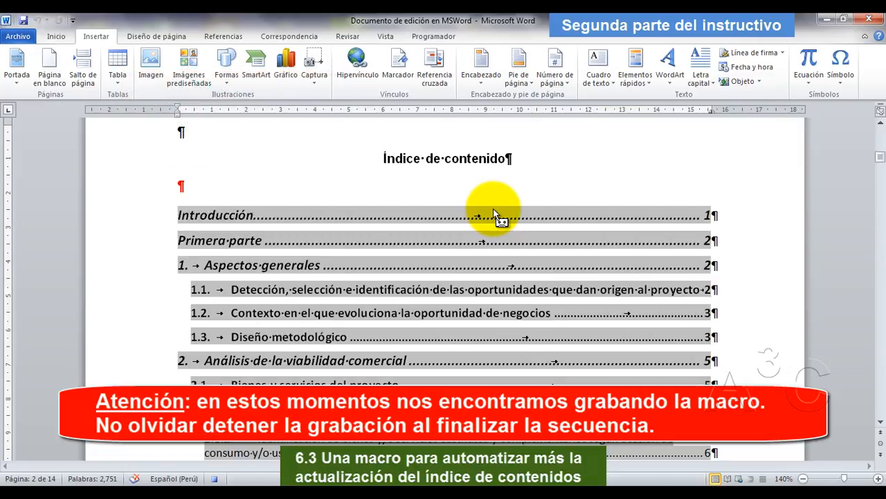
click(231, 38)
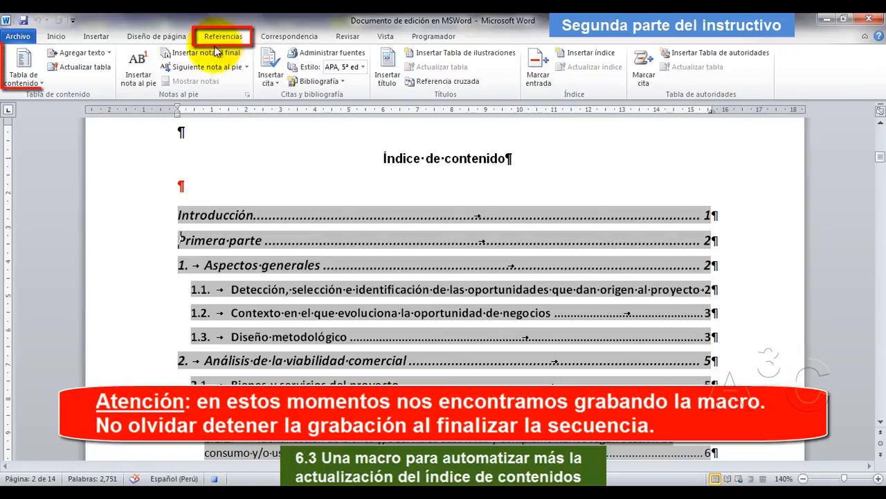
click(40, 85)
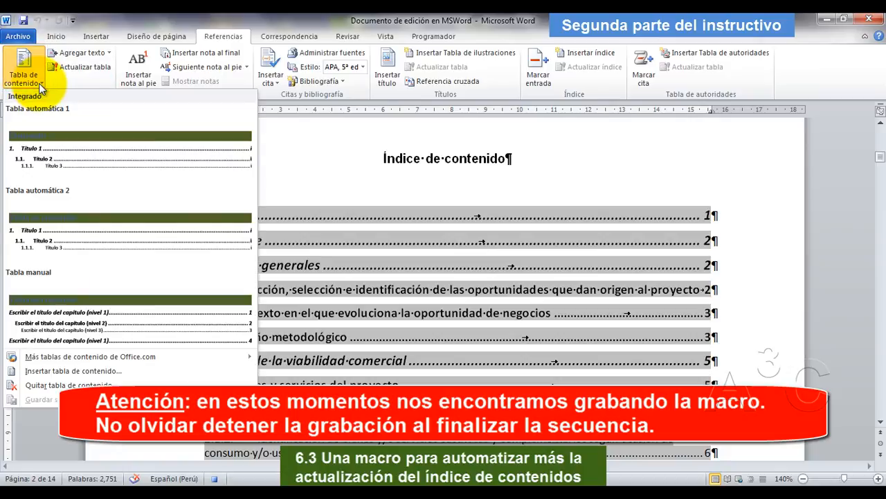
click(94, 372)
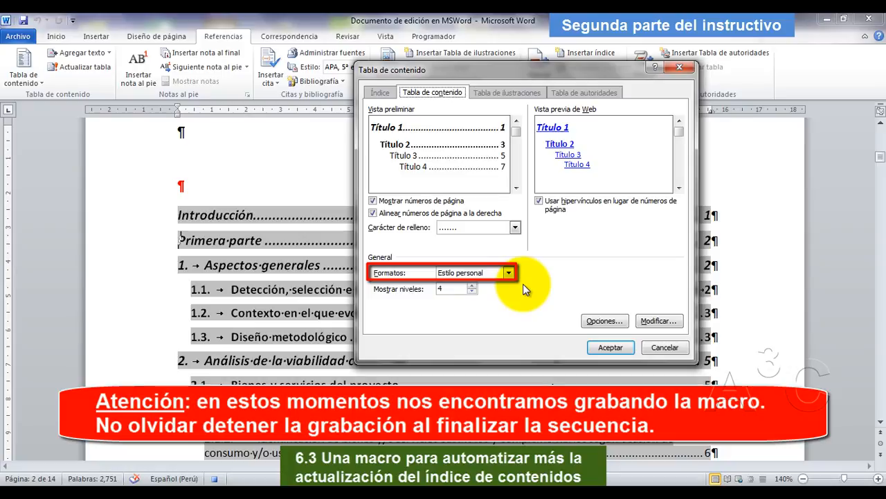
click(606, 350)
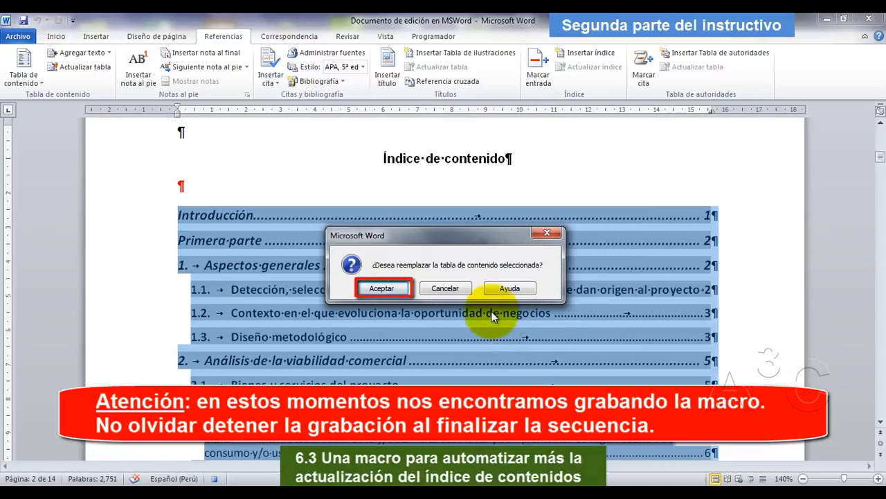
click(383, 288)
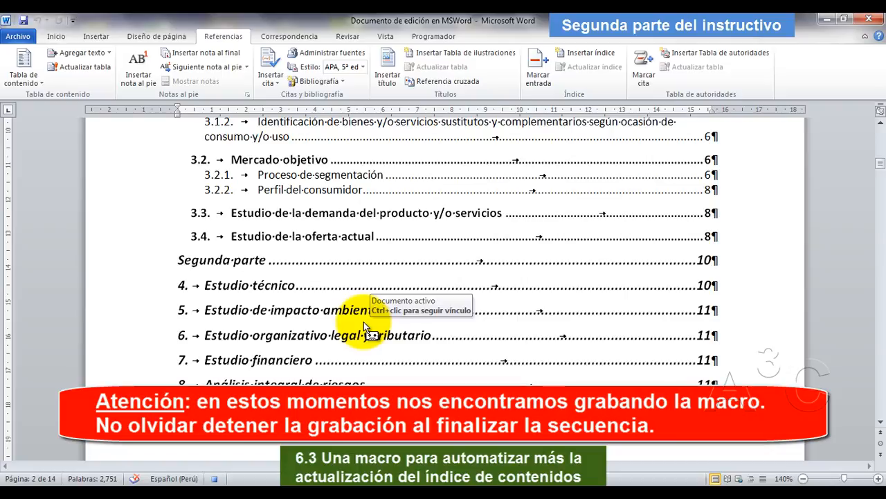
Stop recording the macro.
click(386, 37)
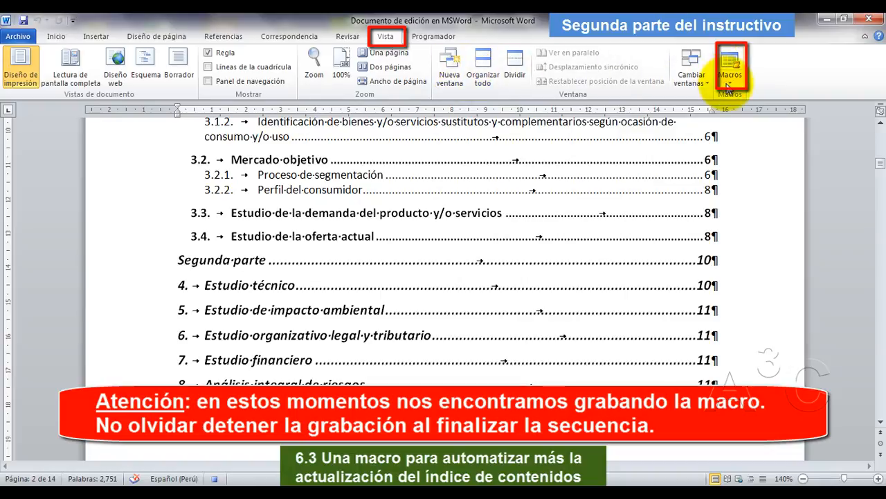
click(731, 66)
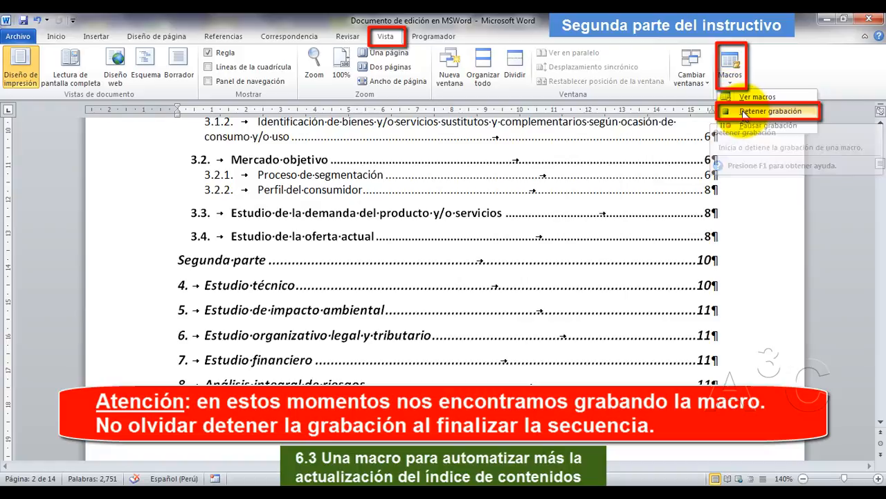
click(744, 112)
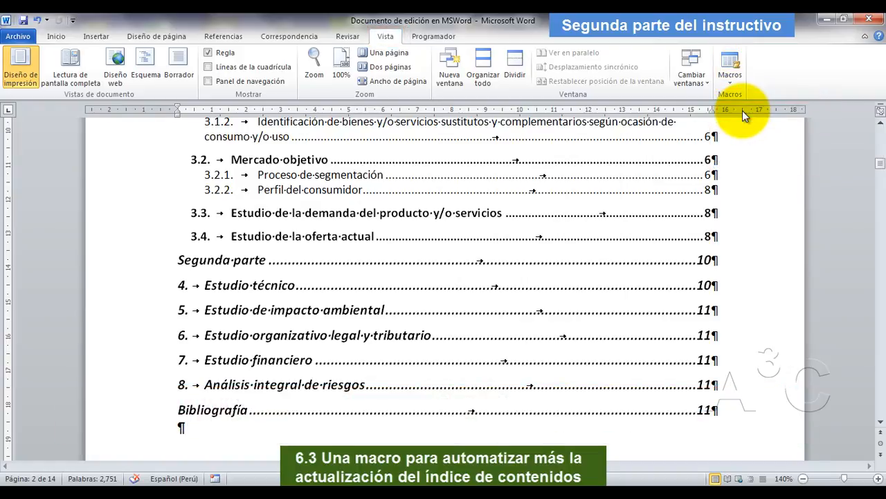
Insert an empty paragraph directly below the heading "Detección, selección e identificación de las oportunidades que dan origen al proyecto".
scroll(356, 234, down, 3)
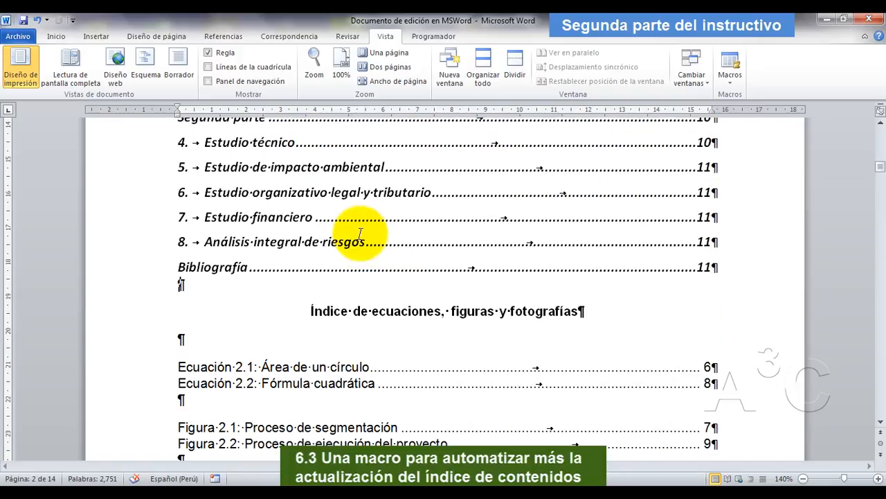
scroll(360, 233, down, 10)
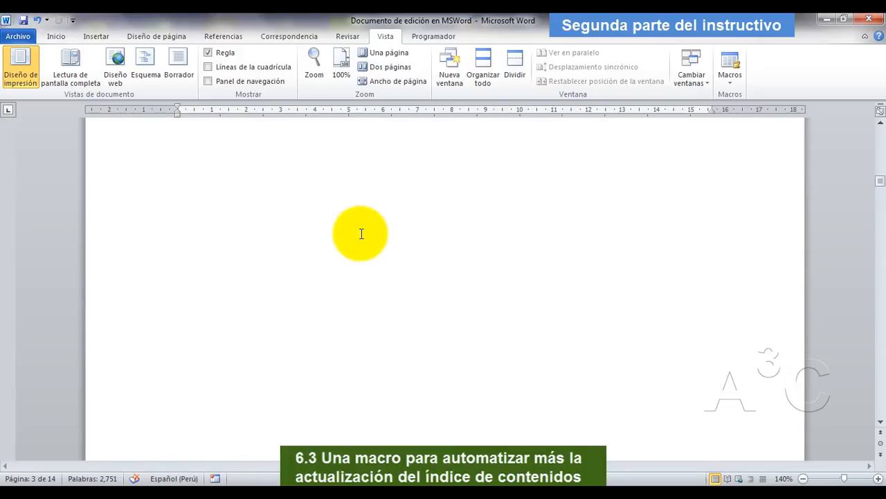
scroll(361, 234, down, 5)
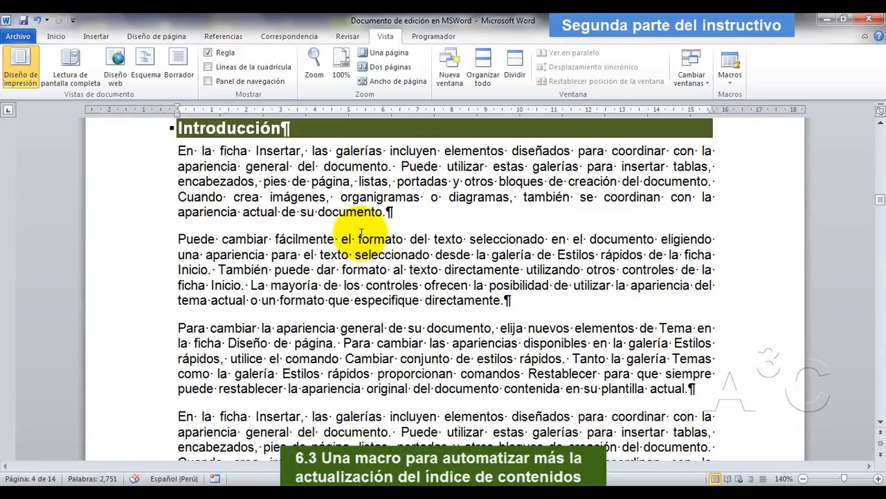
scroll(361, 233, down, 7)
scroll(361, 233, up, 3)
scroll(360, 234, down, 5)
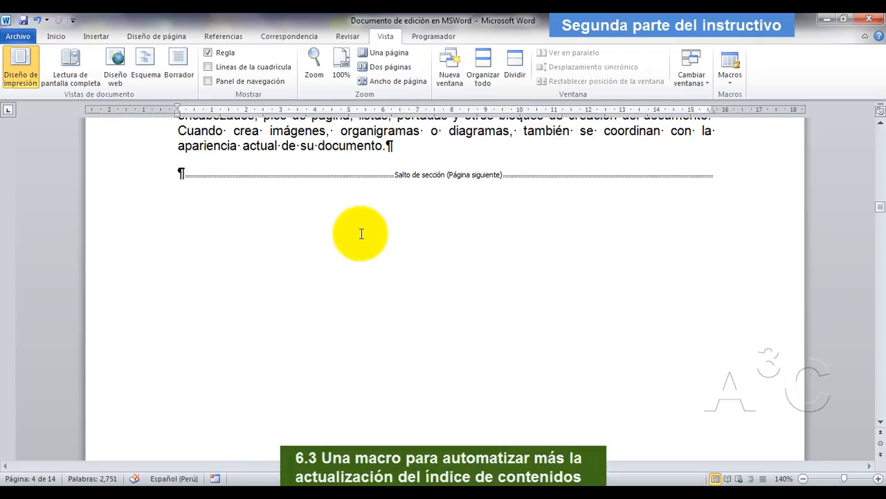
scroll(361, 233, down, 12)
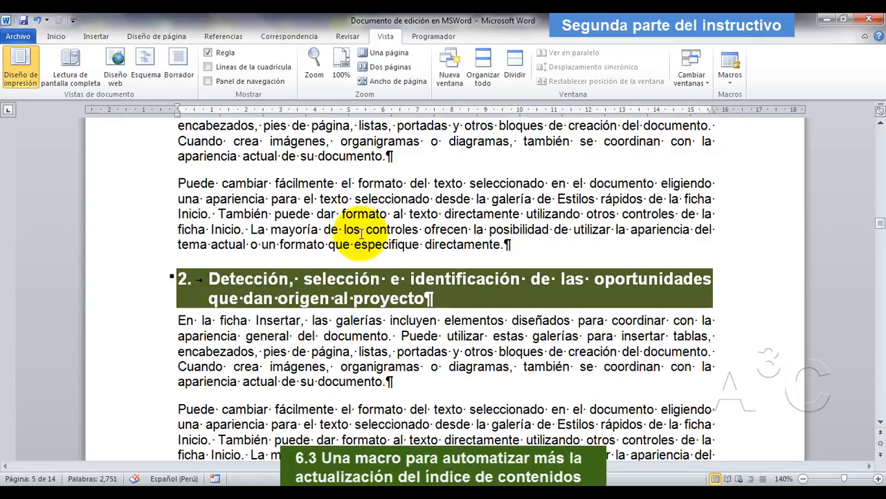
scroll(361, 234, down, 12)
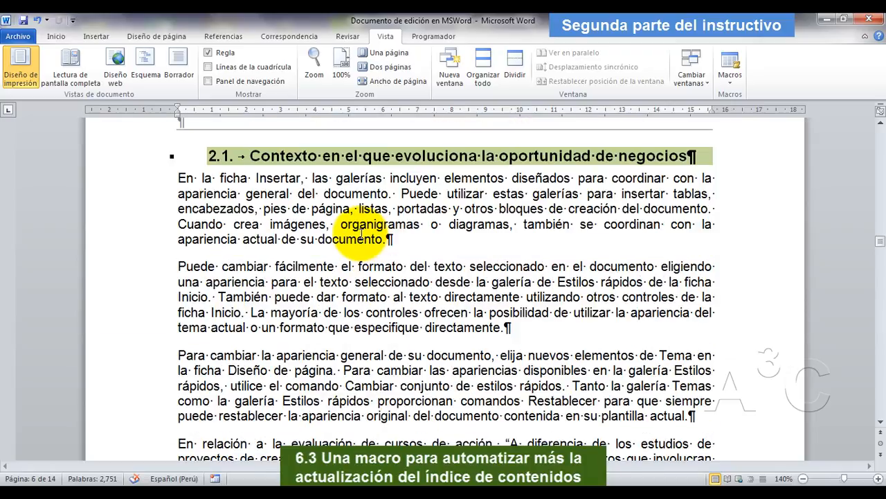
scroll(360, 233, up, 2)
scroll(361, 233, up, 10)
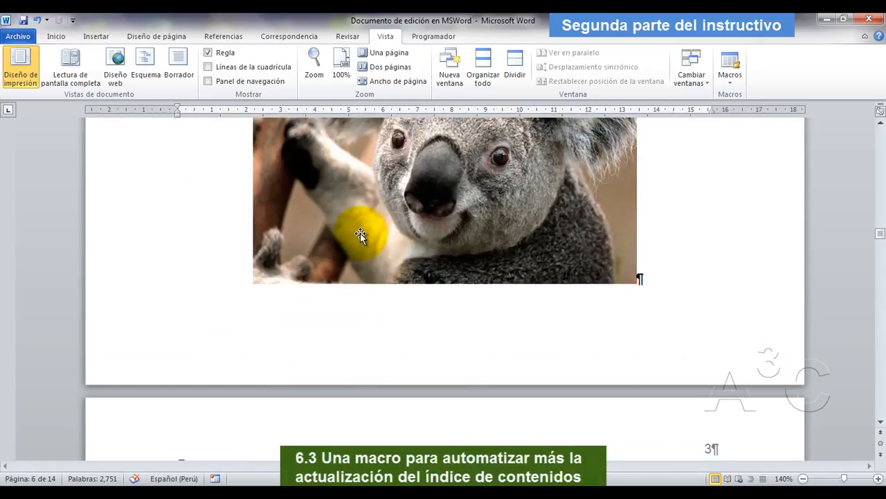
scroll(369, 233, down, 12)
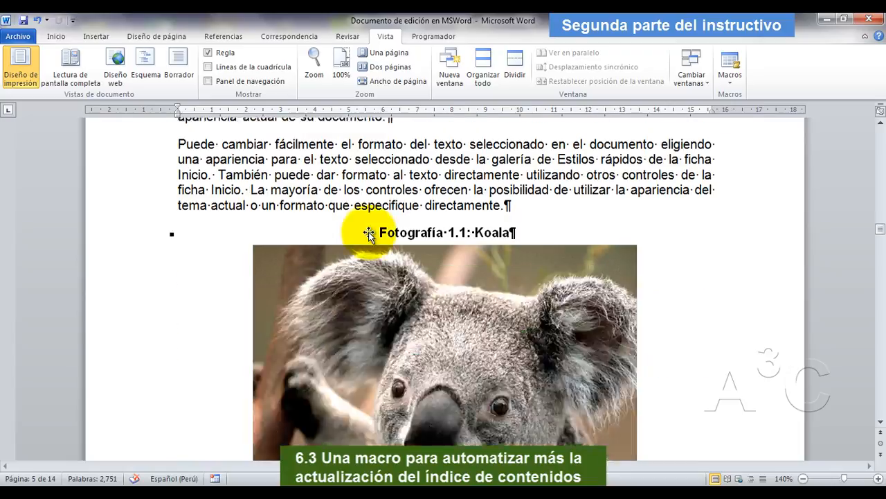
scroll(367, 232, up, 5)
scroll(369, 234, up, 10)
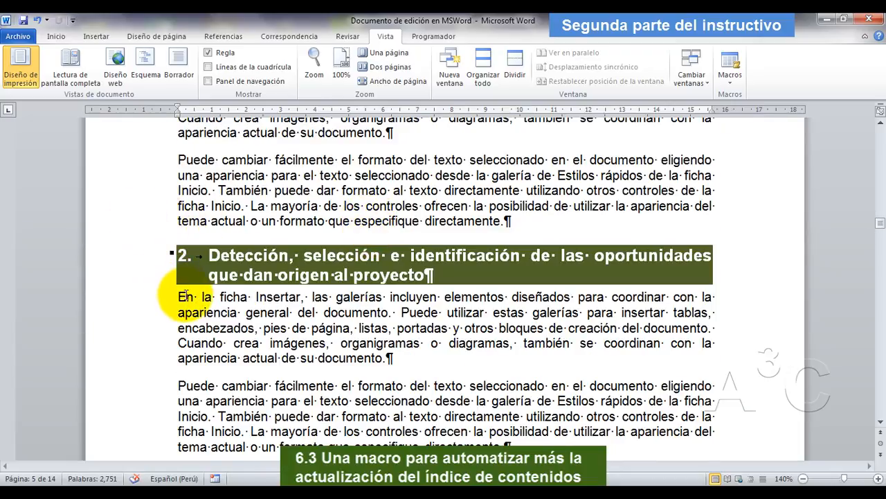
key(Return)
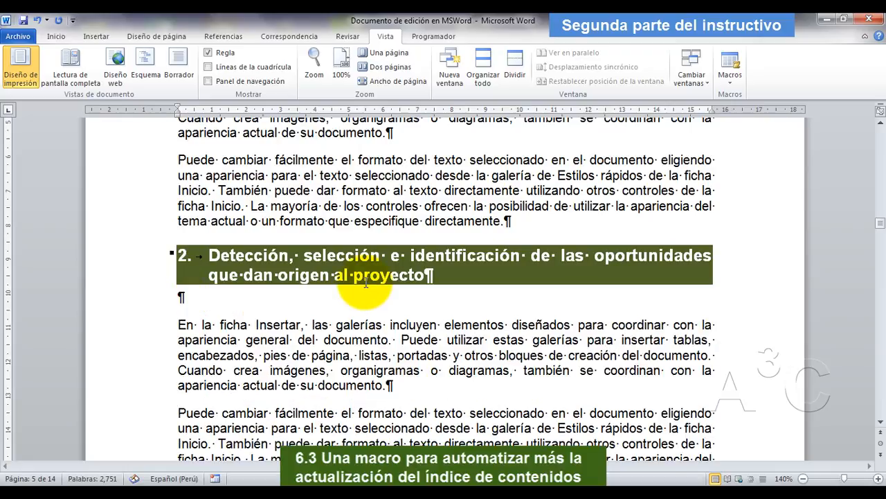
Add an empty paragraph below the "Detección, selección e identificación…" heading and generate sample text there with =rand(3).
key(Return)
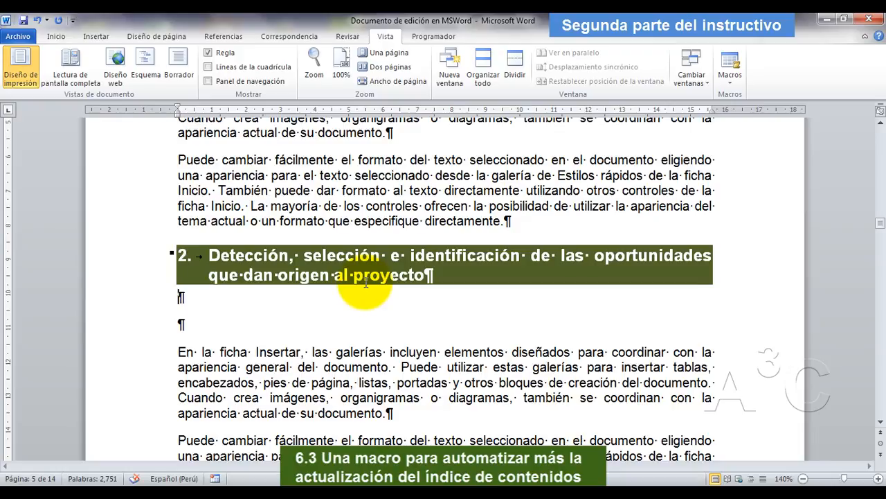
text(=)
text(re)
text(nd)
text(()
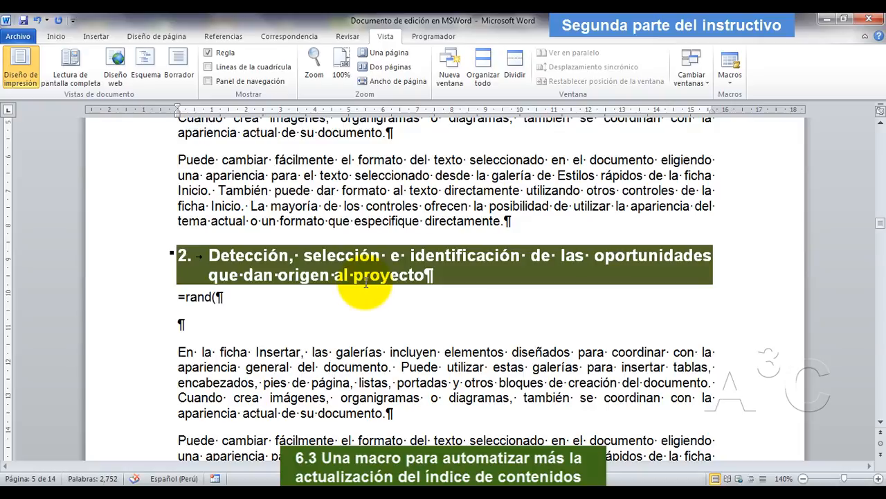
text(3))
key(Return)
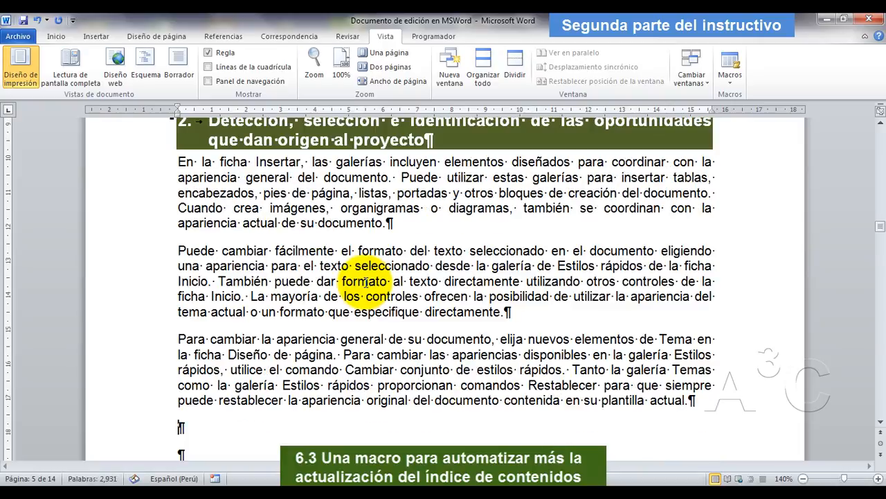
Turn the empty paragraph right after the generated sample text into a Título 2 heading reading "Diagnóstico situacional".
scroll(311, 298, down, 3)
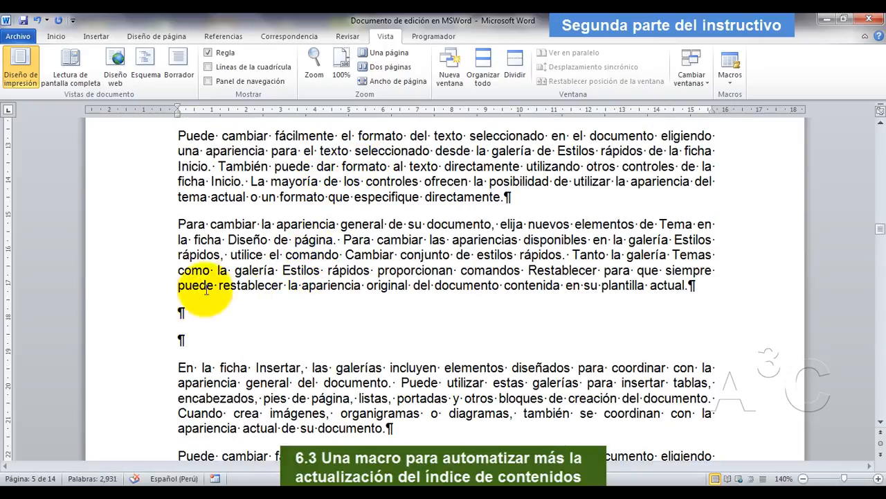
scroll(248, 287, up, 3)
scroll(248, 287, up, 1)
scroll(252, 284, down, 1)
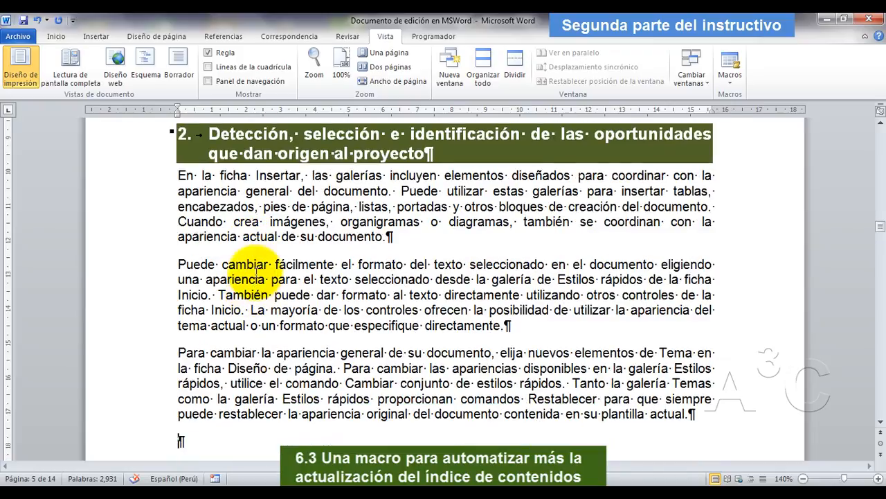
click(54, 38)
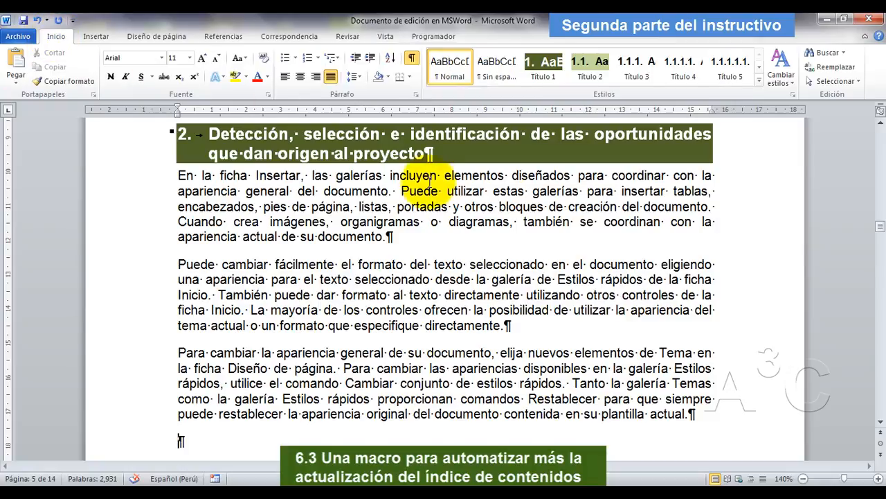
click(589, 77)
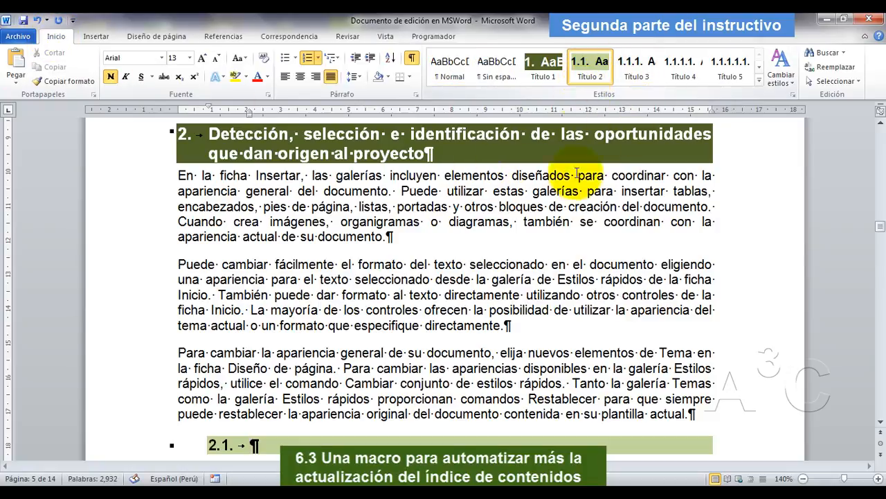
scroll(478, 291, down, 3)
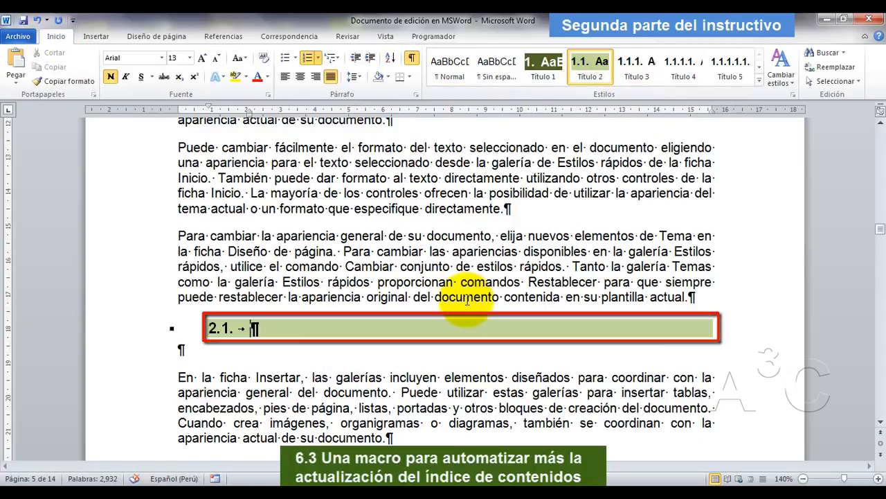
text(Diagn)
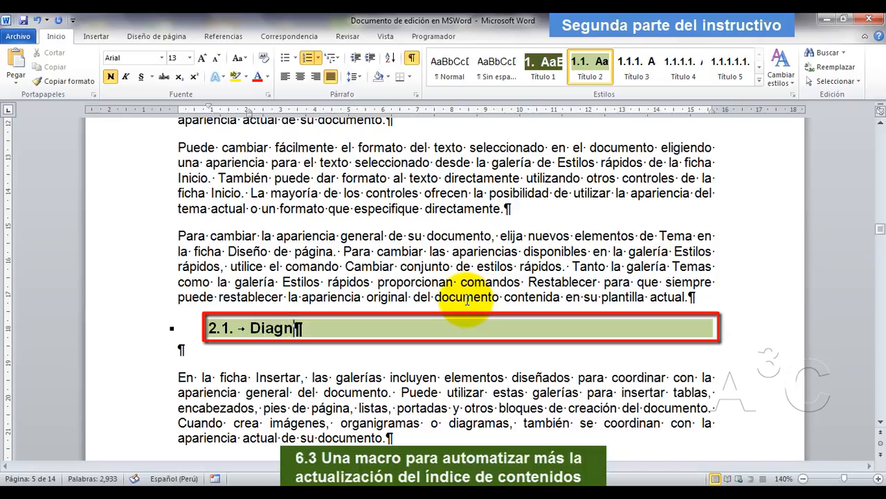
text(óstico )
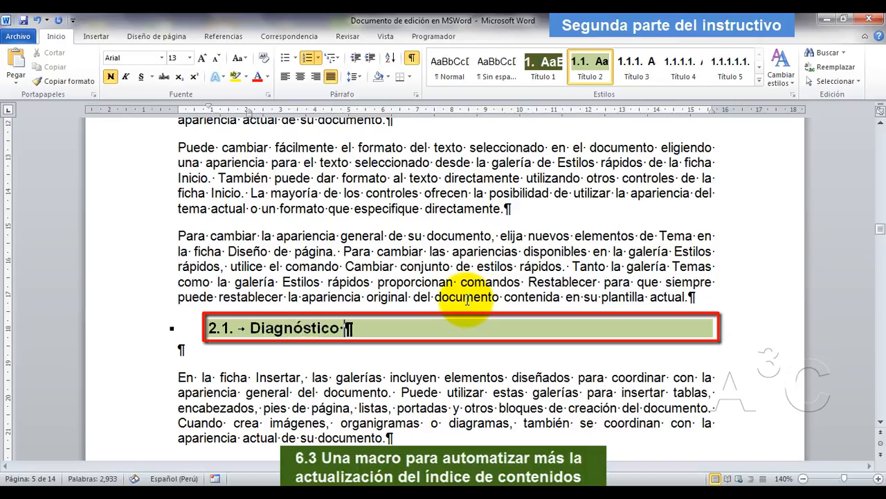
text(situaci)
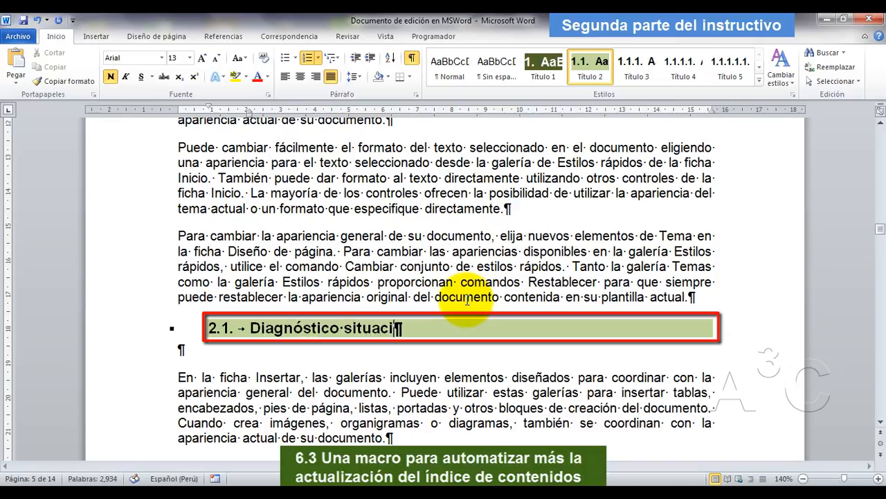
text(onal)
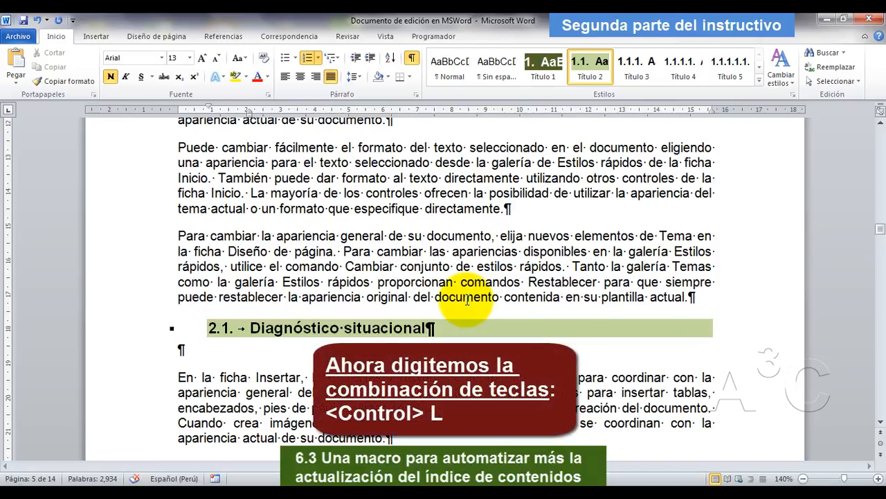
Run the recorded macro to regenerate the table of contents and look through its entries.
key(ctrl+l)
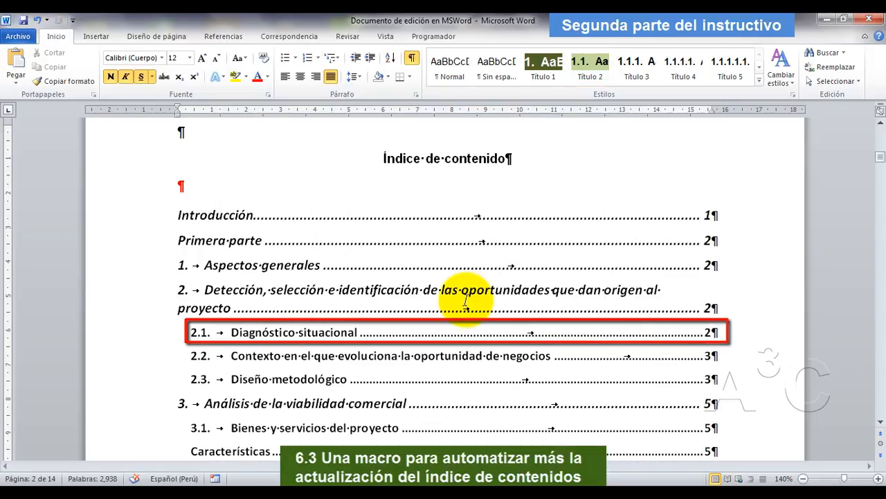
scroll(305, 312, down, 3)
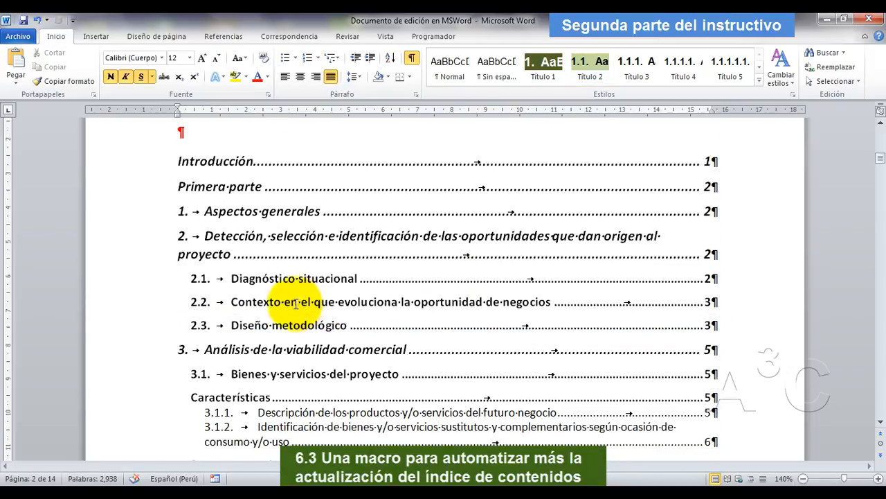
scroll(263, 262, up, 3)
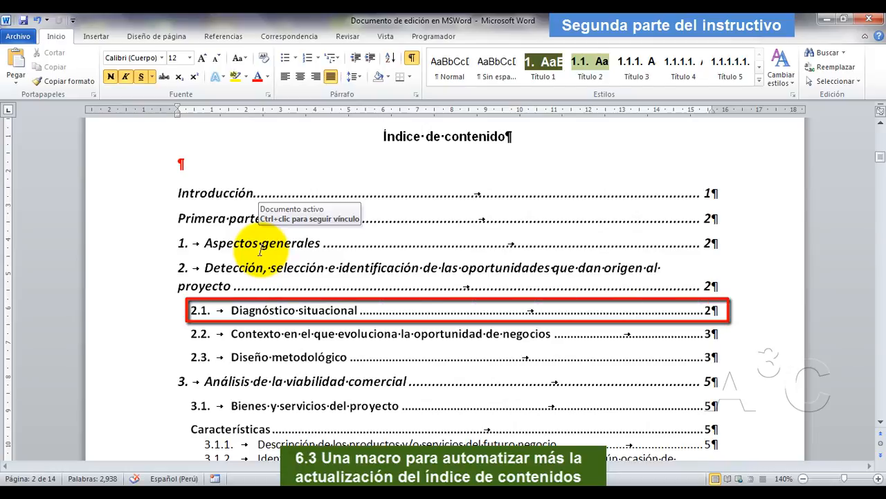
scroll(264, 250, up, 2)
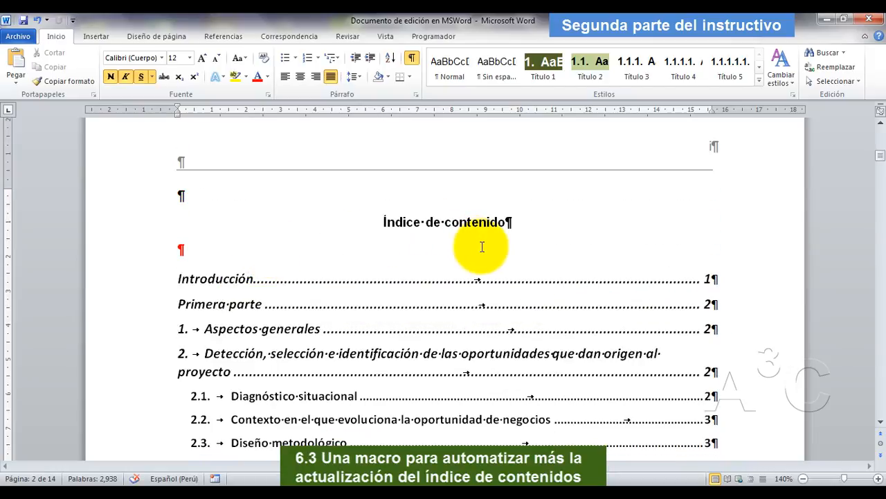
scroll(437, 298, down, 2)
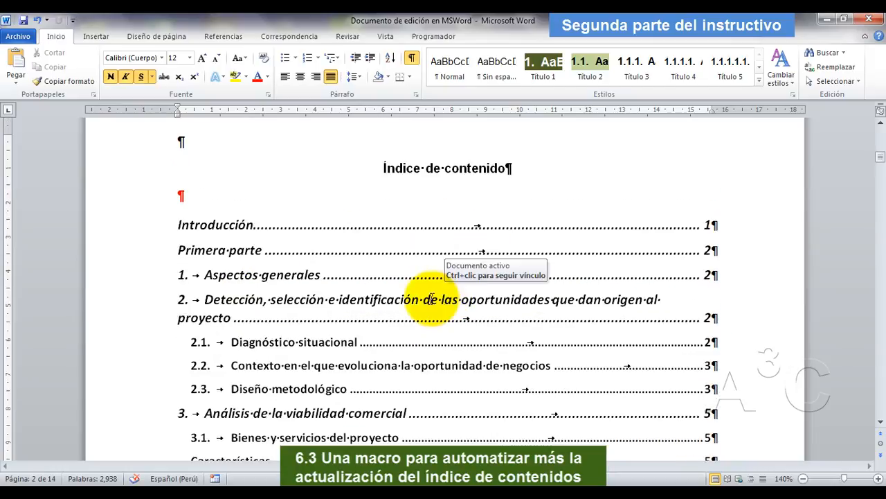
click(340, 272)
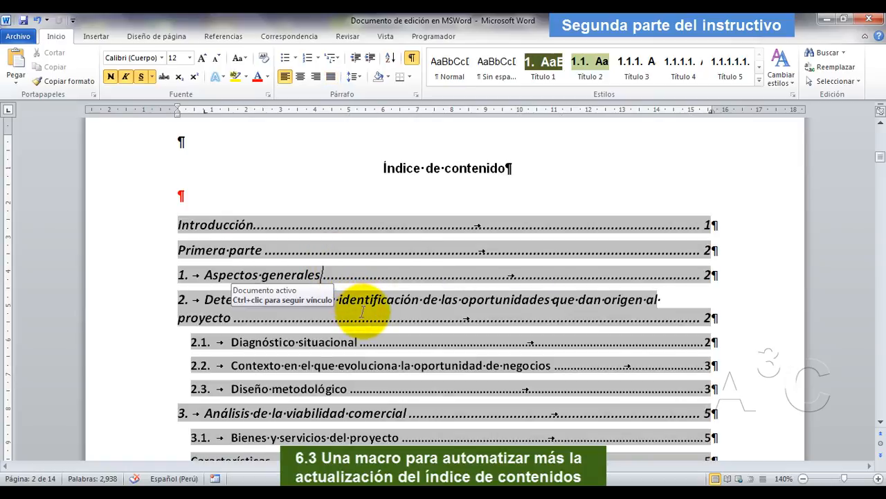
scroll(374, 315, down, 10)
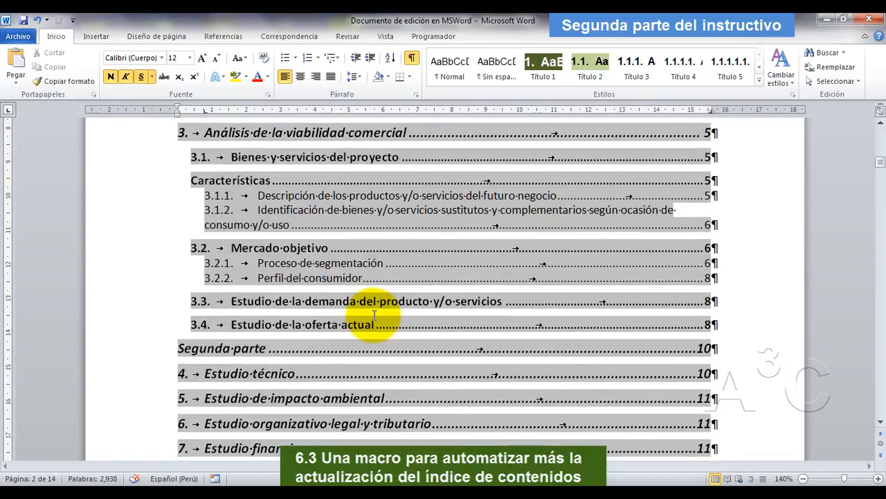